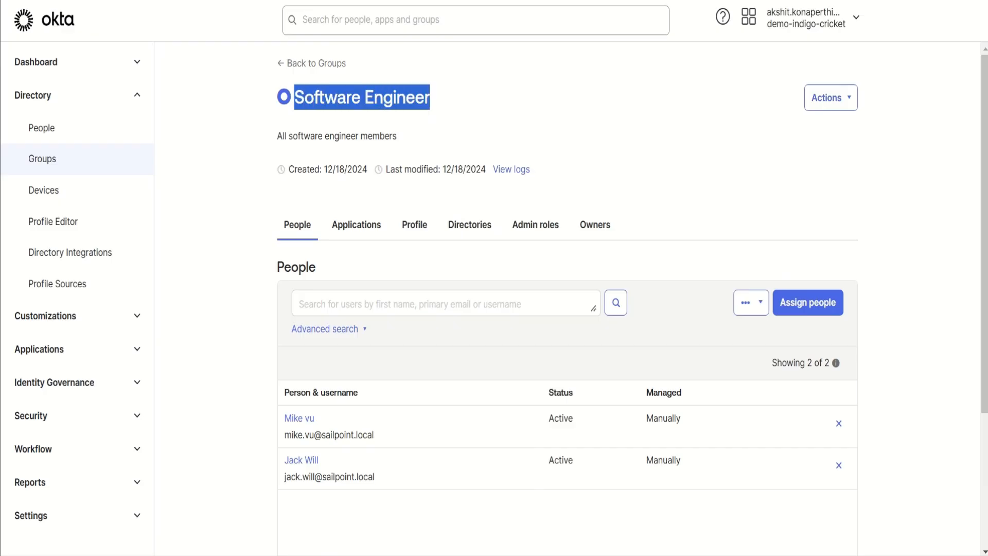
Step: Review the applications assigned to the Software Engineer group, and return to its list of people
left_click(432, 120)
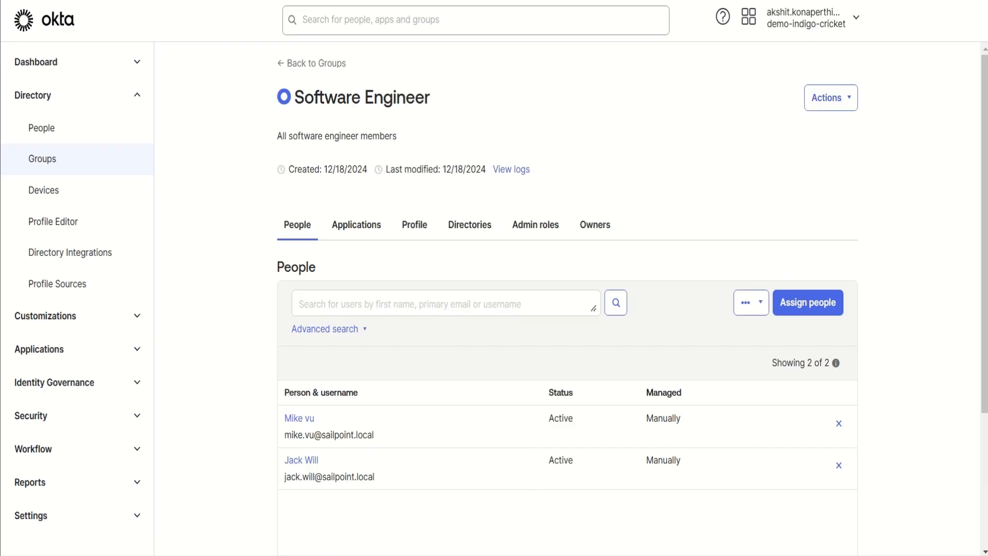
left_click(356, 225)
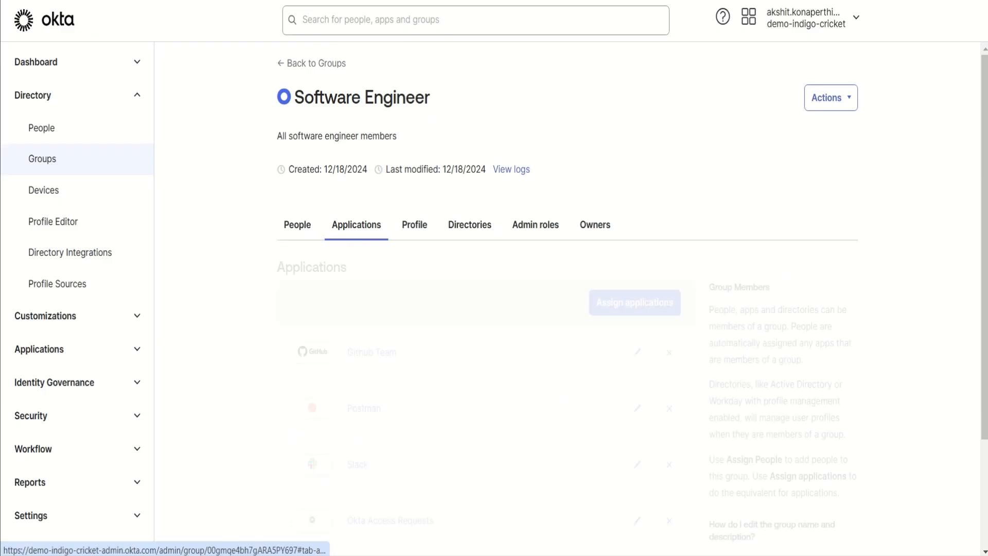
scroll(486, 309, "down", 3)
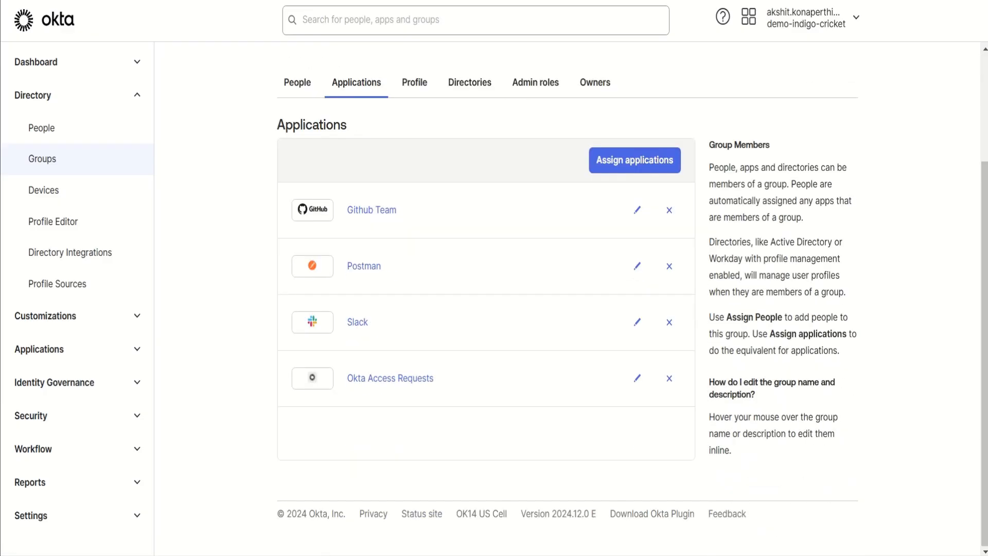
scroll(486, 308, "up", 3)
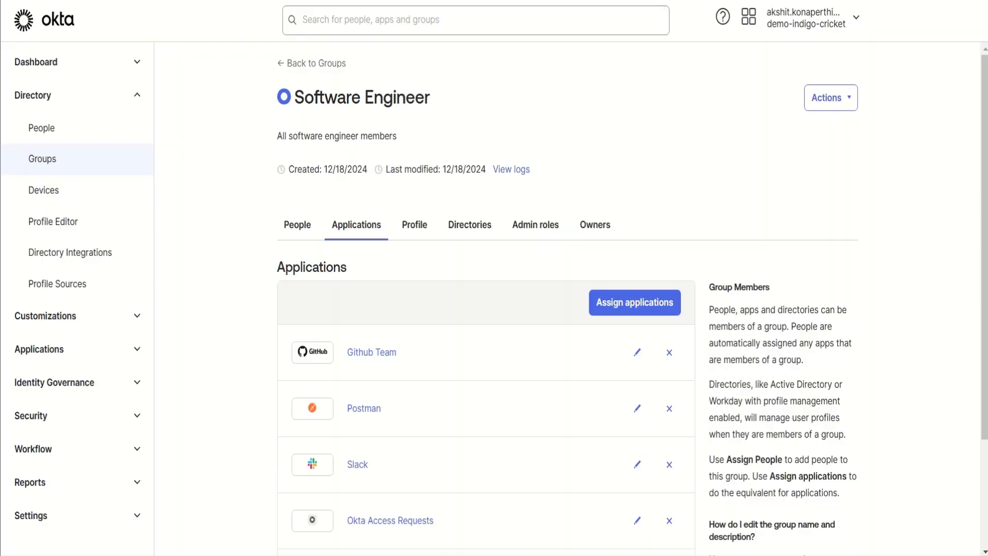
left_click(297, 224)
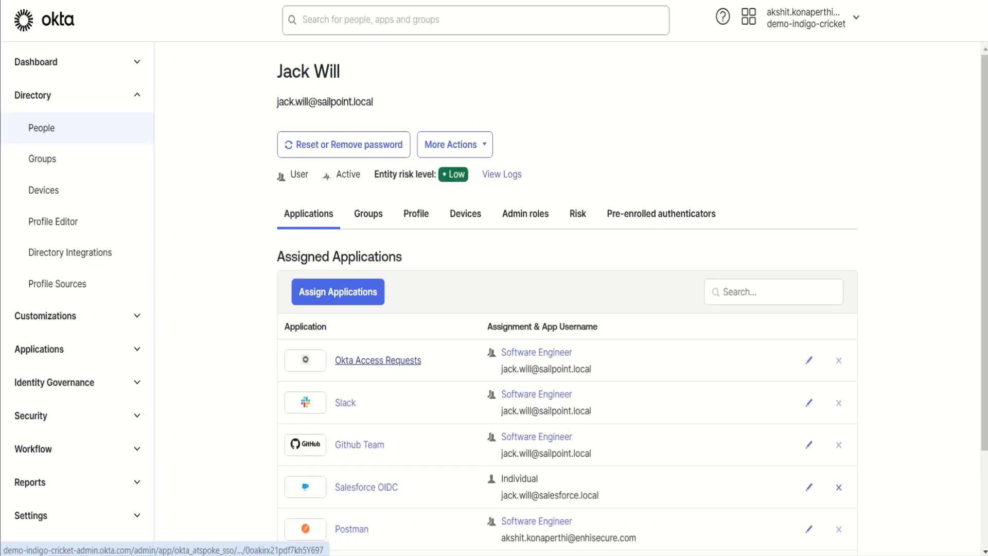
Step: Examine the group member's assigned applications, comparing the Software Engineer group assignments with the individual Salesforce OIDC assignment
scroll(378, 361, "down", 2)
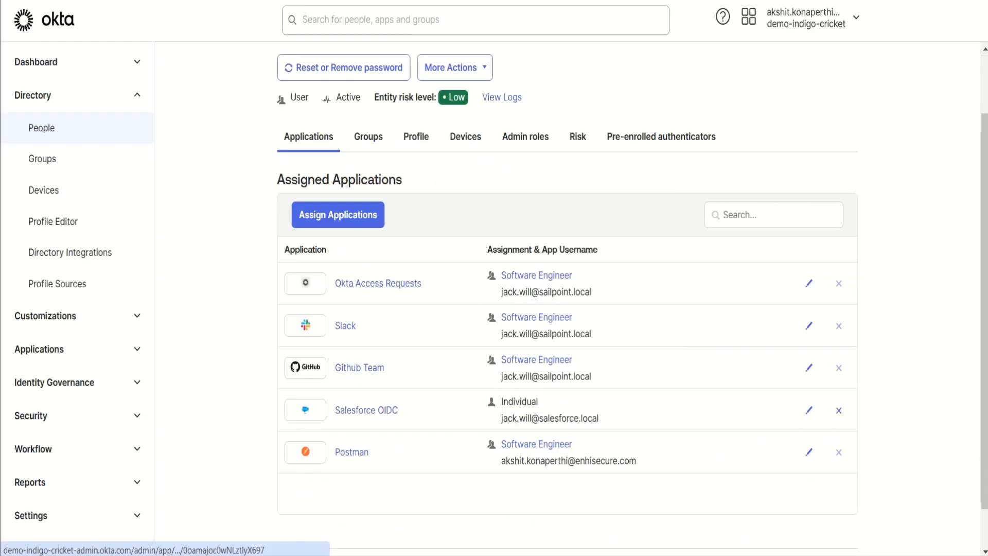
left_click_drag(284, 249, 591, 376)
left_click(608, 381)
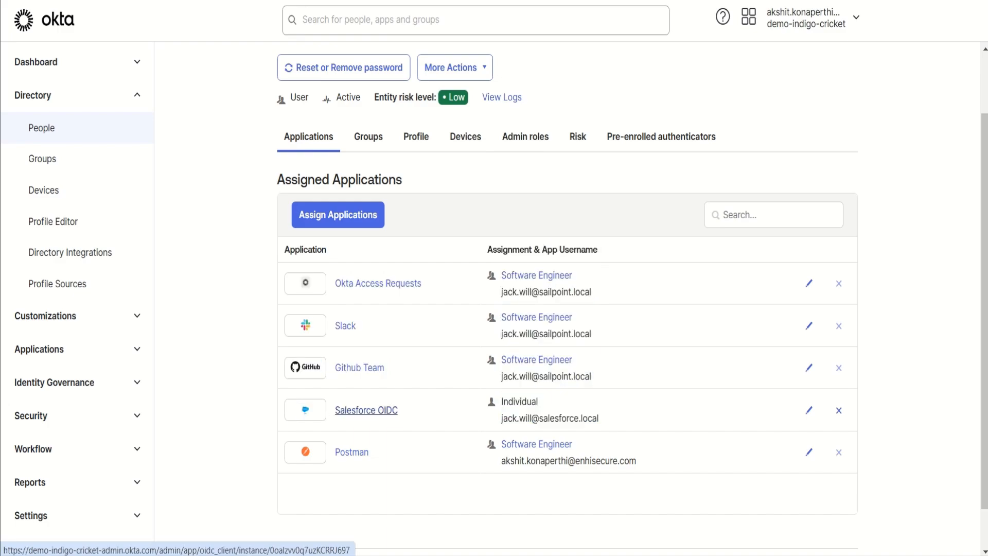
left_click_drag(501, 401, 593, 418)
left_click(592, 419)
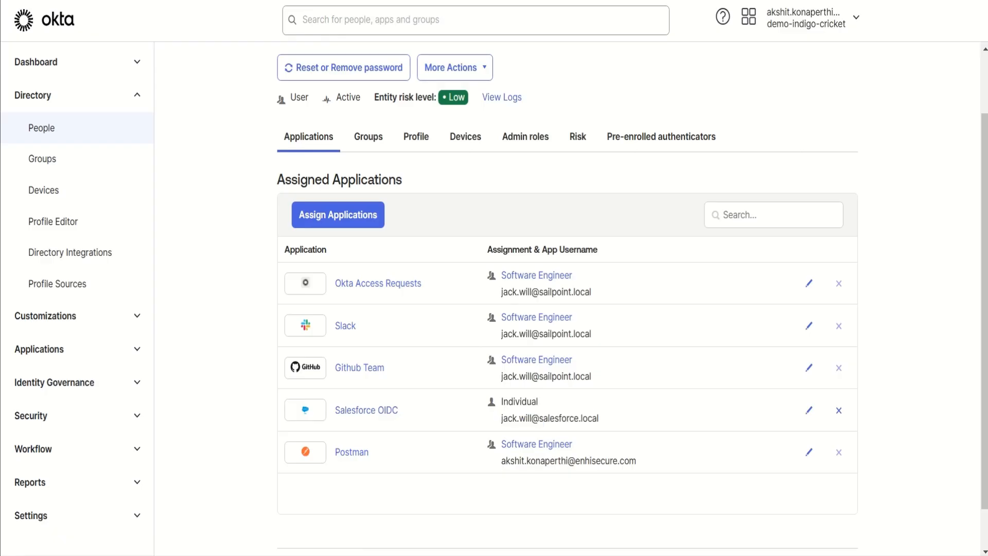
Step: Start a new app integration from the Applications page with SAML 2.0 as the sign-in method
left_click(47, 349)
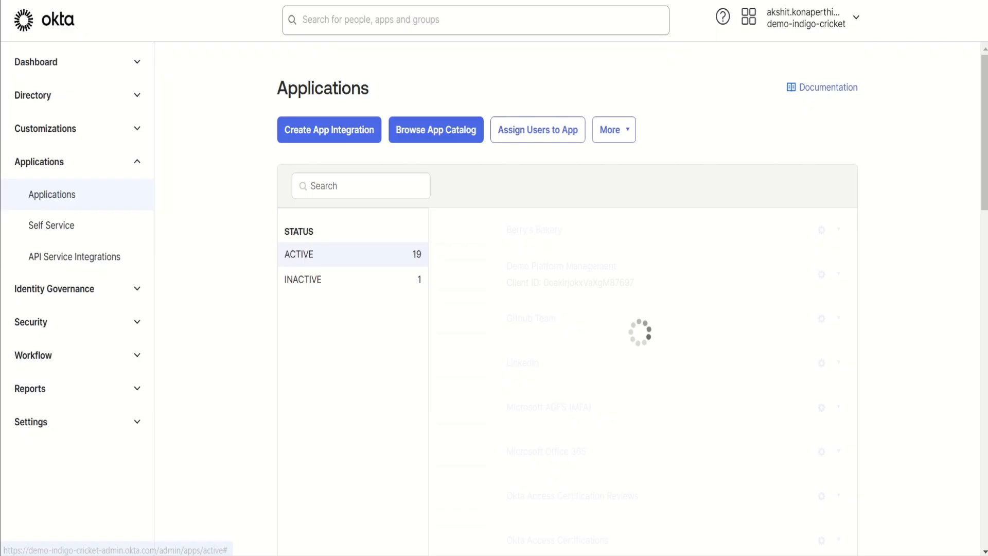
left_click(329, 129)
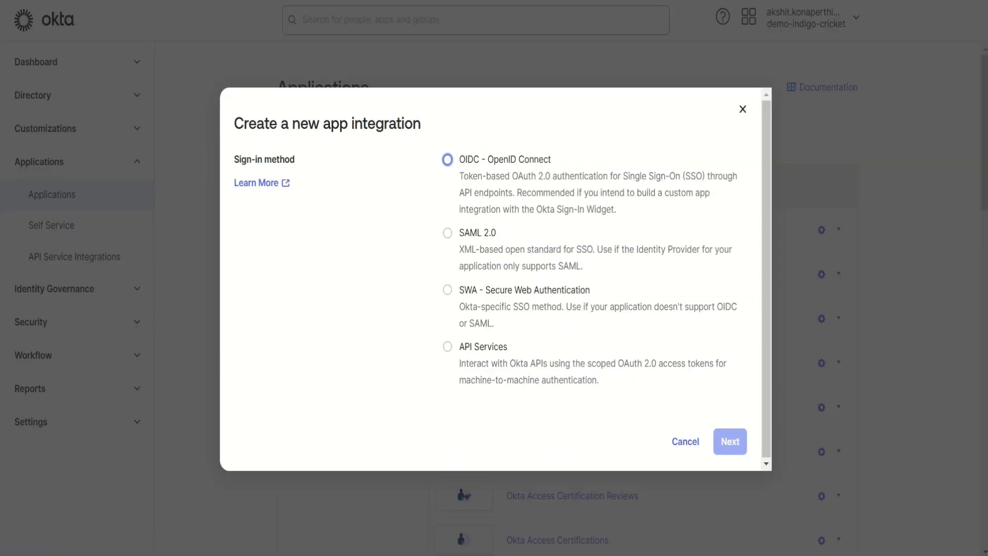
left_click(448, 233)
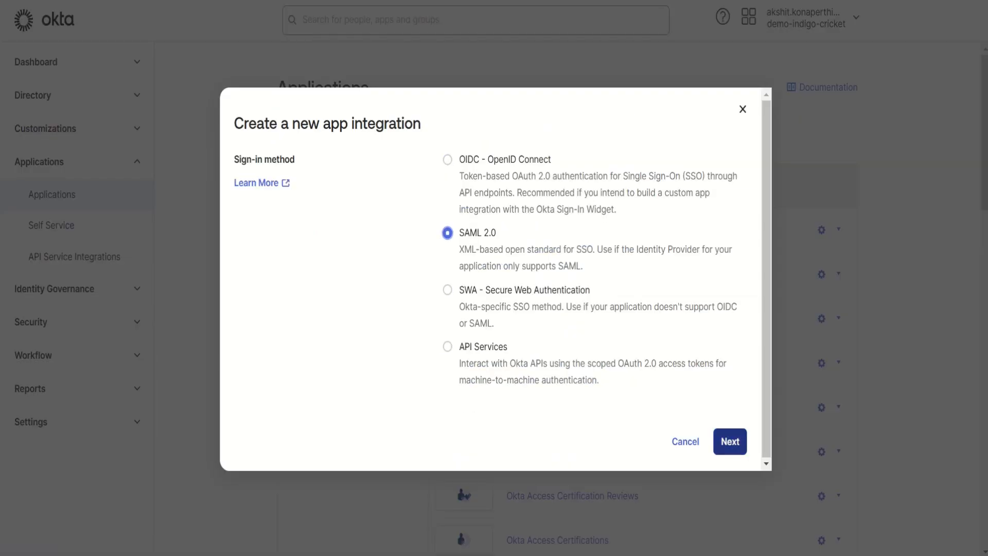
left_click(730, 442)
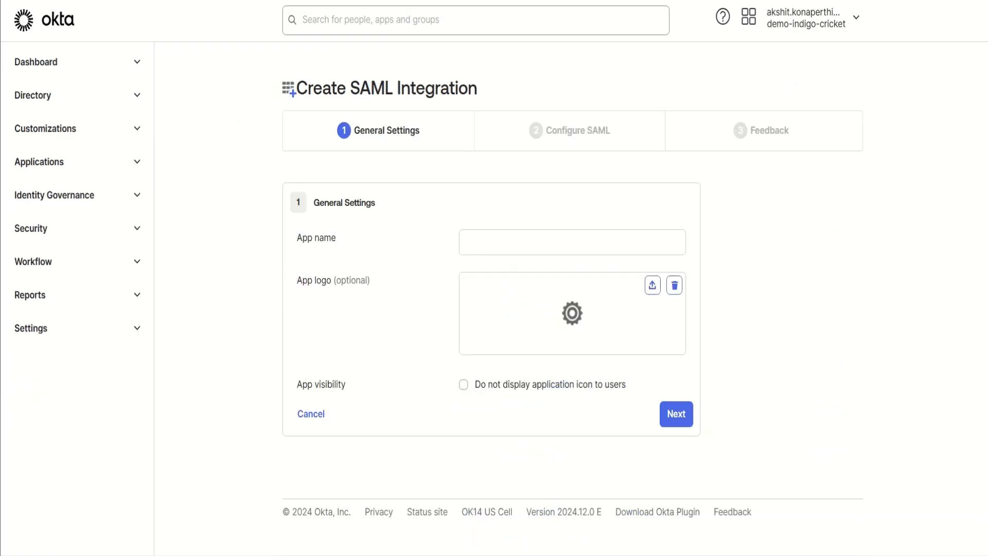
Step: Name the app SailPoint IIQ in the general settings and continue to the SAML configuration
left_click(573, 242)
type("SailP")
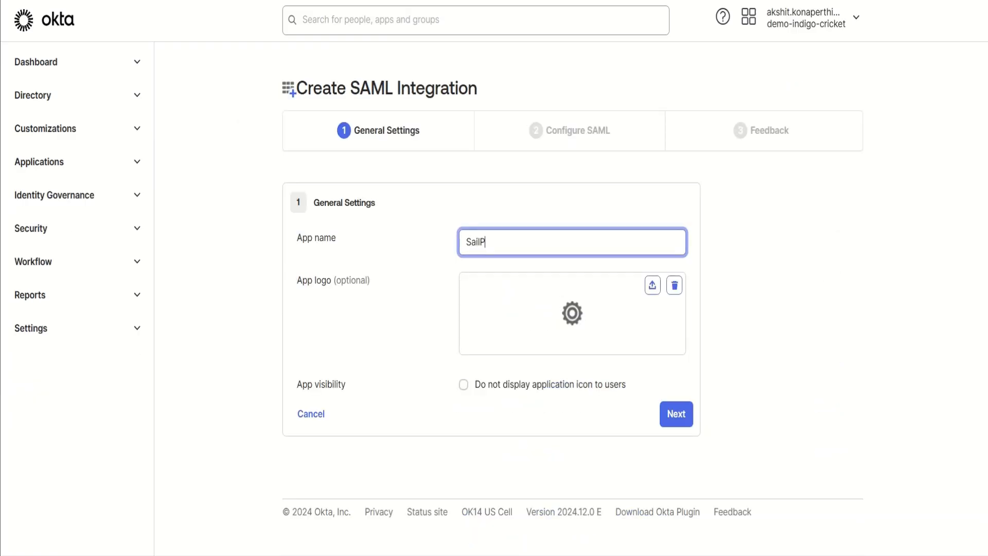
type("oint IIQ")
left_click(571, 420)
left_click(677, 414)
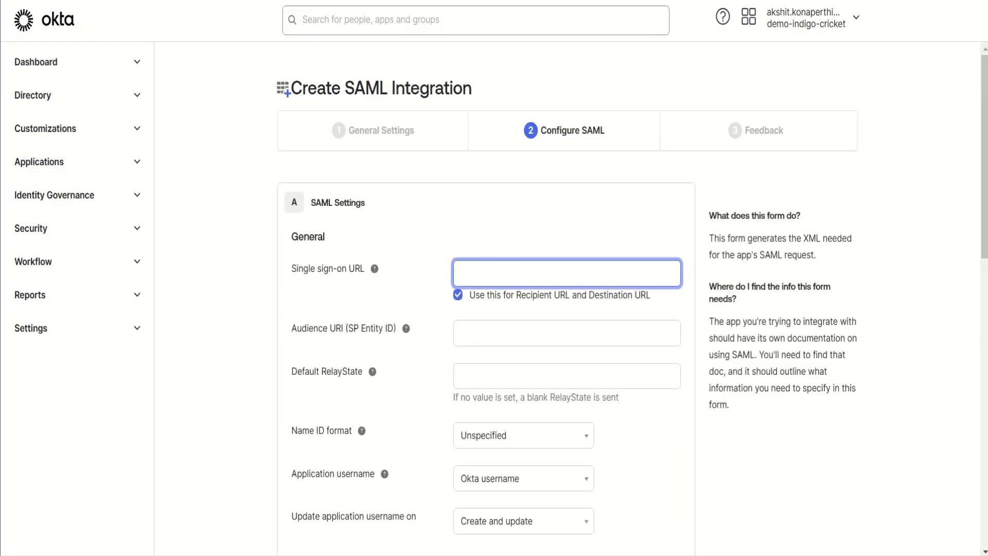
type("http://localhost:8080/iden")
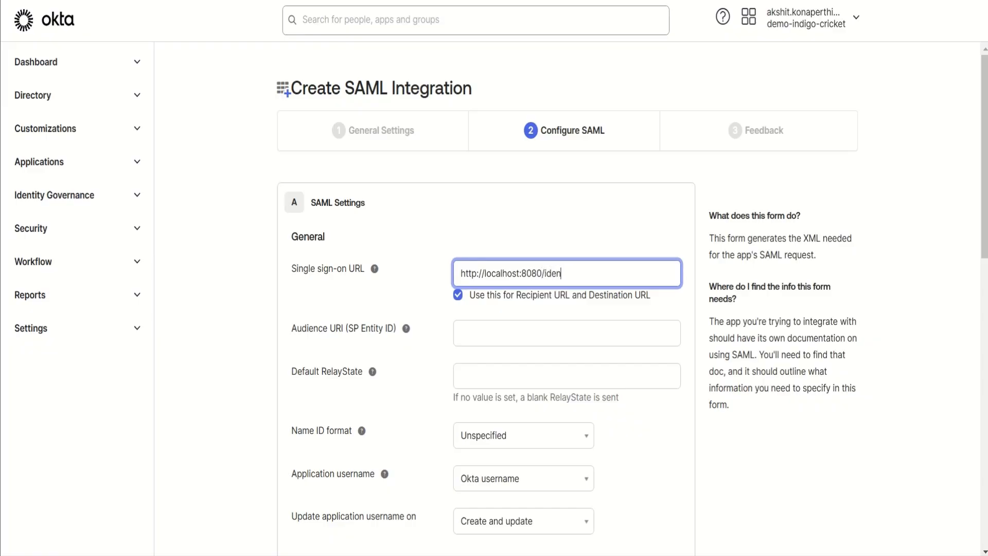
type("tityiq/login.jsf")
left_click_drag(584, 273, 460, 273)
key("ctrl+c")
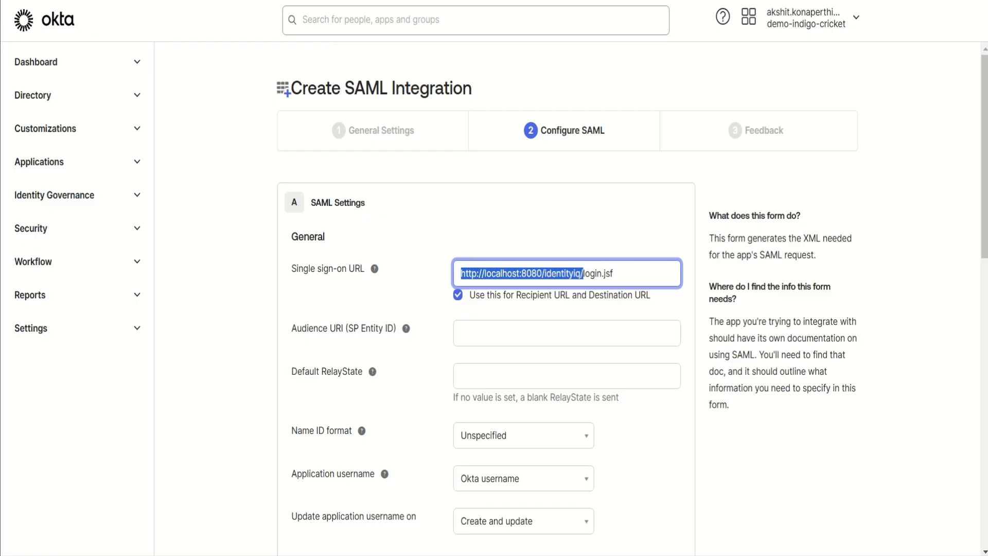
left_click(567, 333)
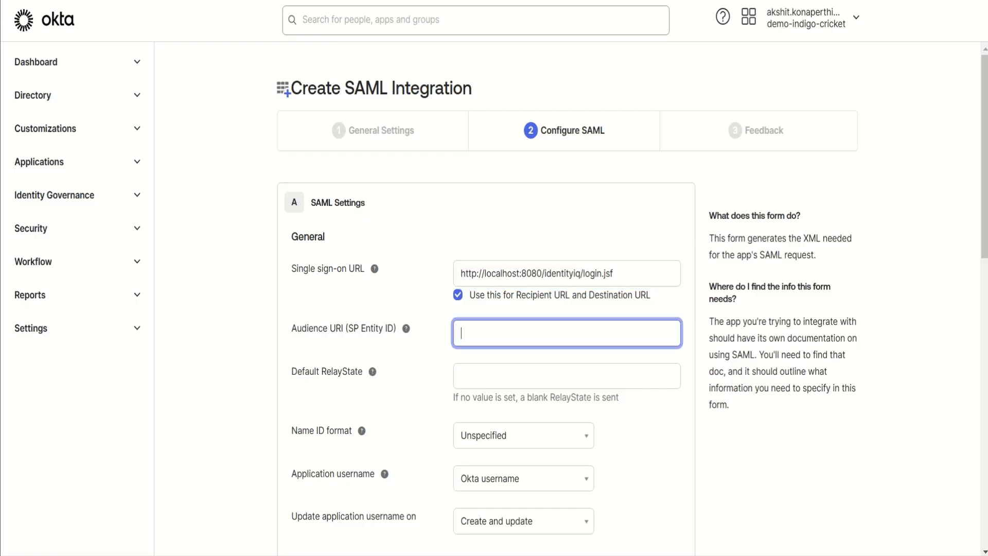
key("ctrl+v")
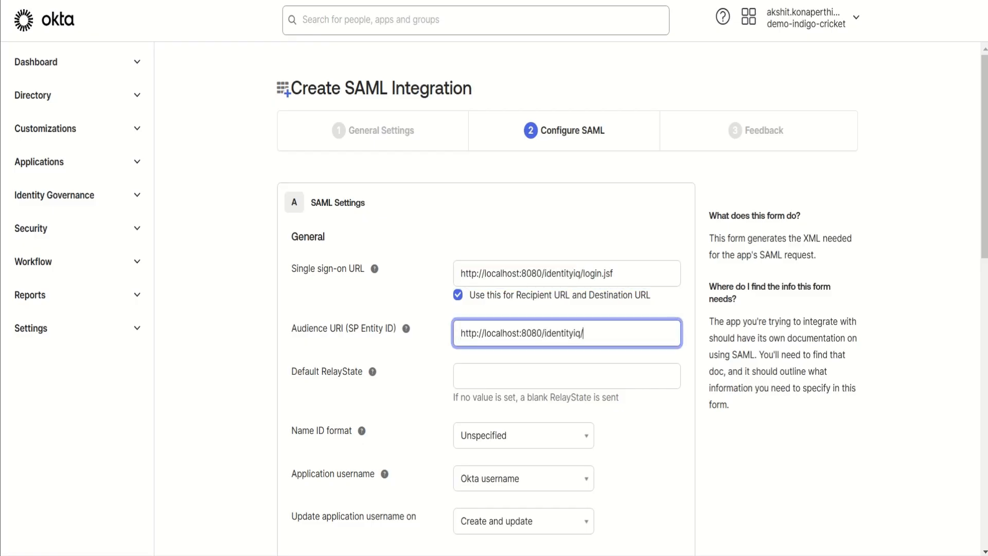
Step: Set the Name ID format to EmailAddress and continue to the feedback stage of the integration
scroll(523, 308, "down", 5)
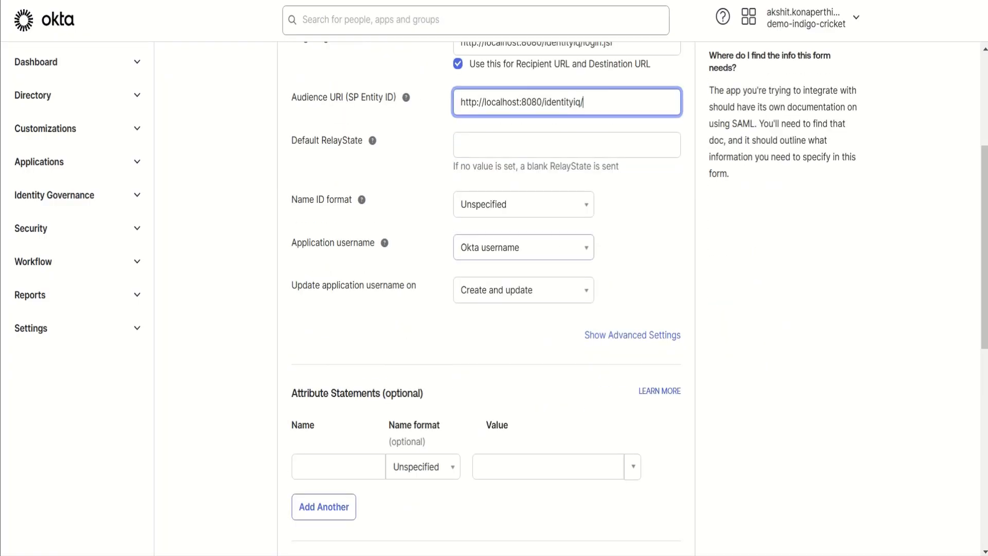
left_click(523, 205)
left_click(515, 259)
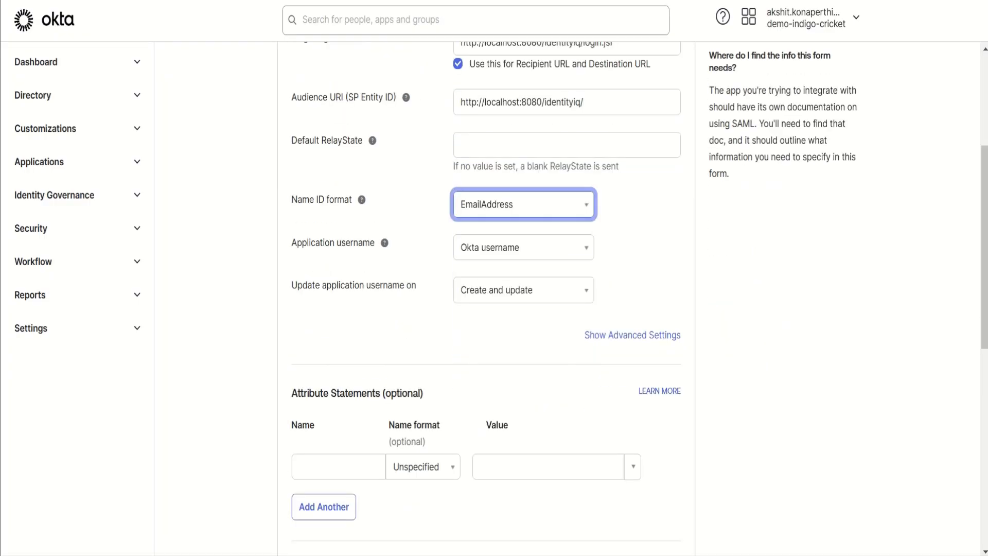
scroll(485, 298, "down", 10)
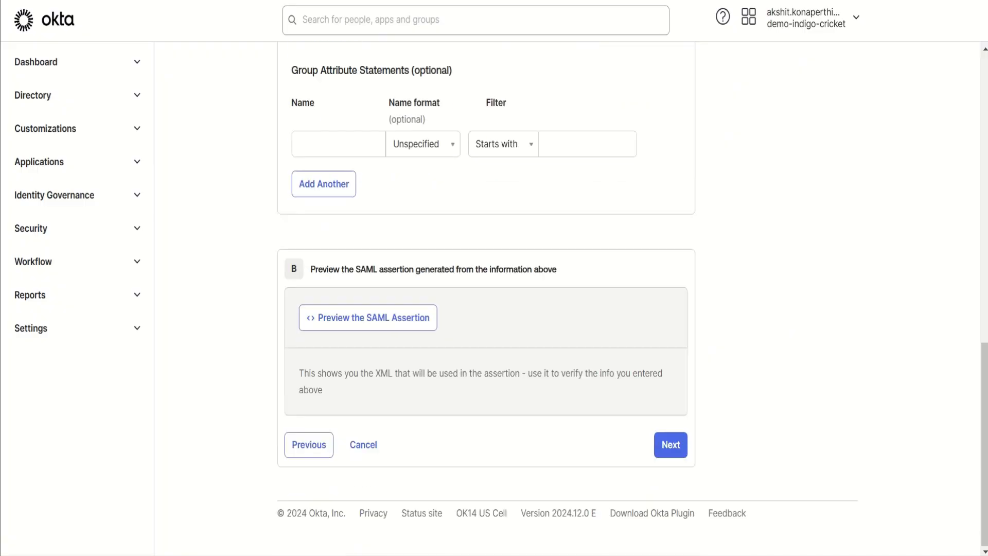
left_click(670, 445)
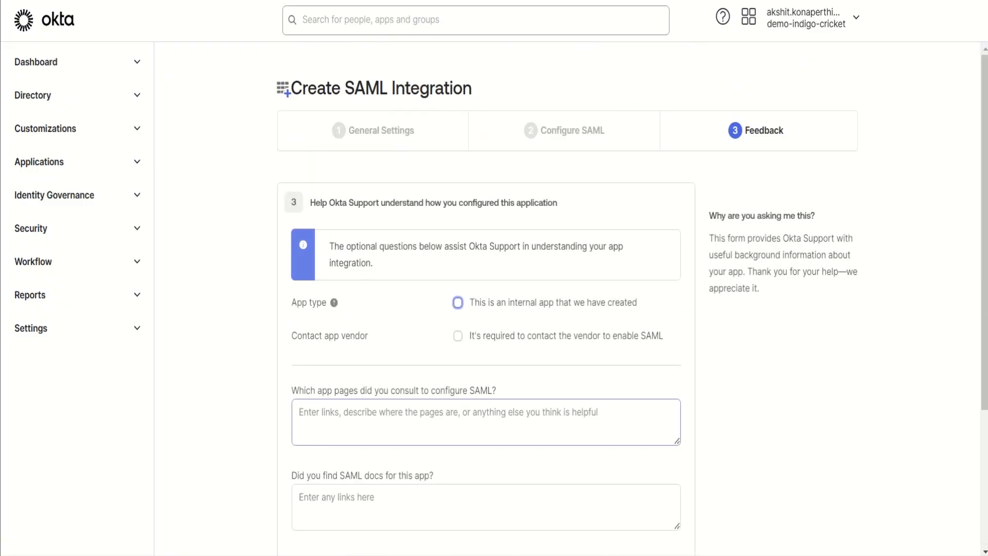
Step: Finish the integration as an internal app and open its SAML setup instructions
key("space")
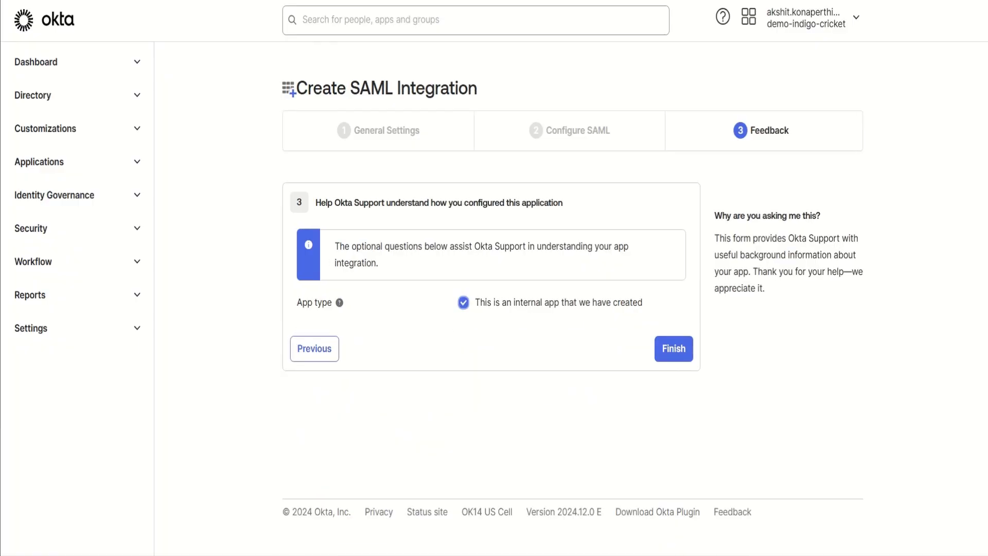
left_click(674, 349)
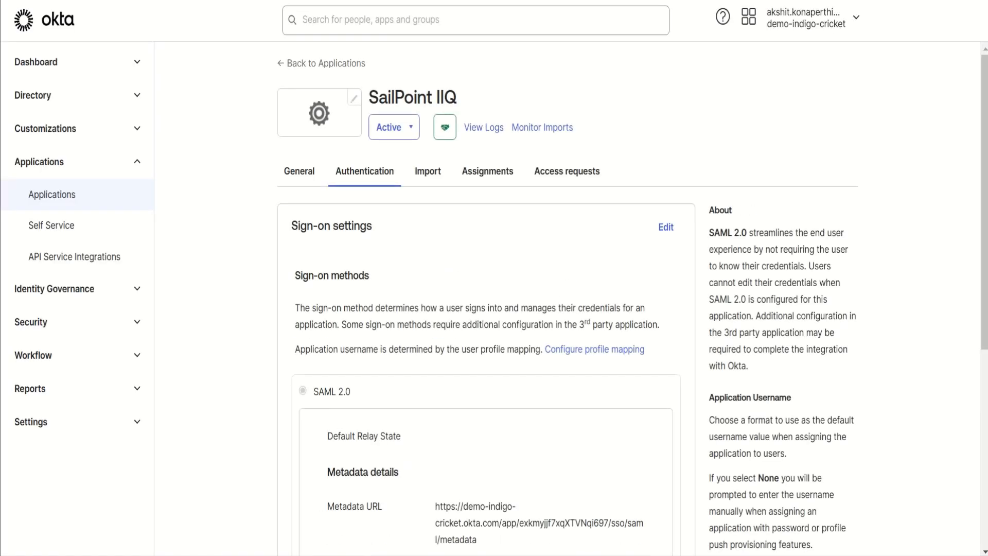
scroll(494, 298, "down", 3)
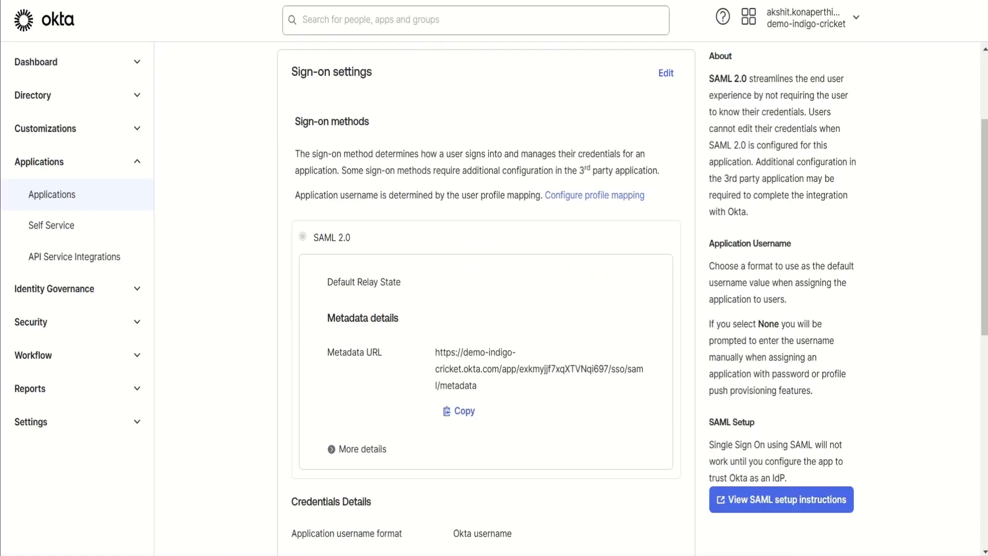
left_click(781, 500)
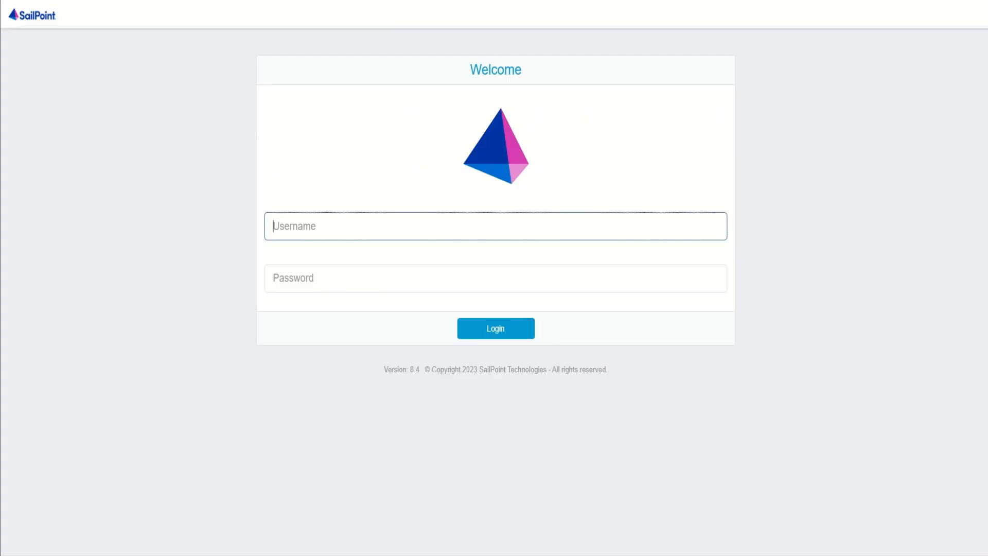
Step: Switch to SailPoint IdentityIQ, sign in as spadmin with the account password, and dismiss the browser's password notice
type("spadmin")
key("Tab")
type("admin")
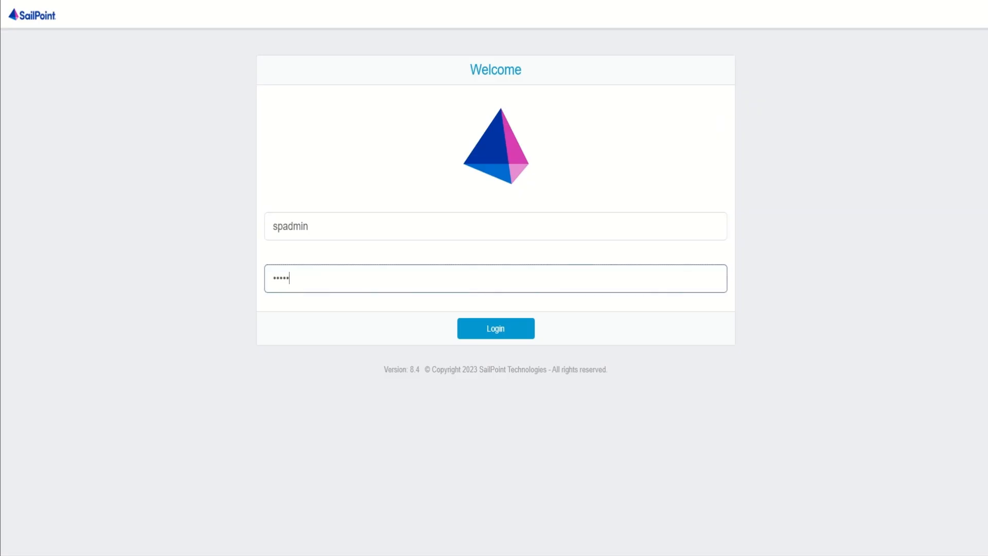
key("Return")
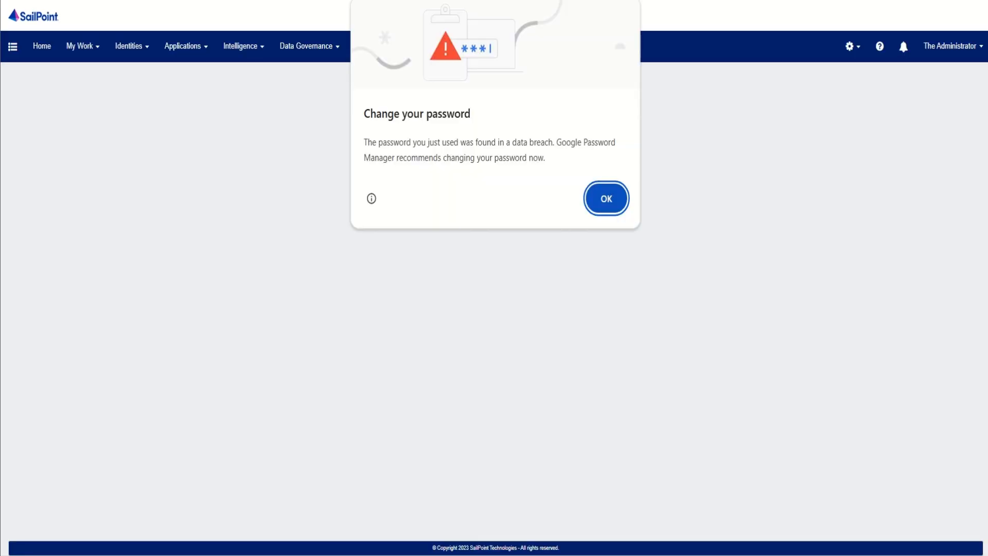
left_click(606, 198)
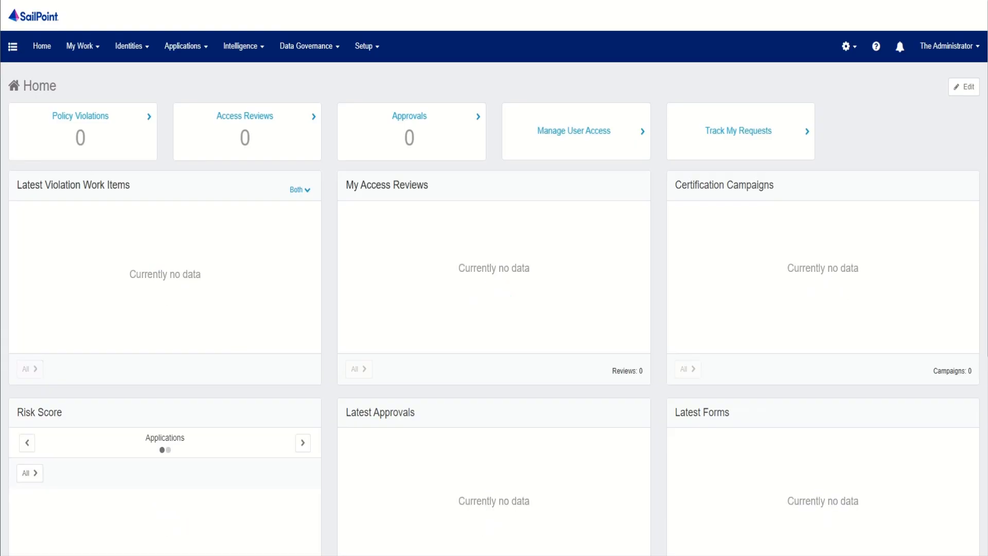
Step: Open the SSO Configuration within the Login Configuration global settings and enable SAML Based Single Sign-On (SSO)
left_click(849, 46)
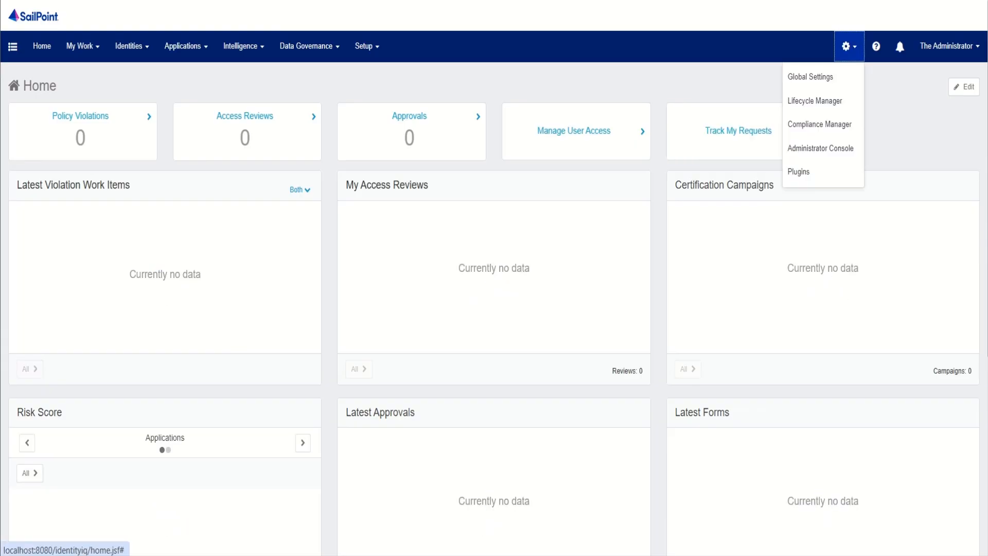
left_click(810, 76)
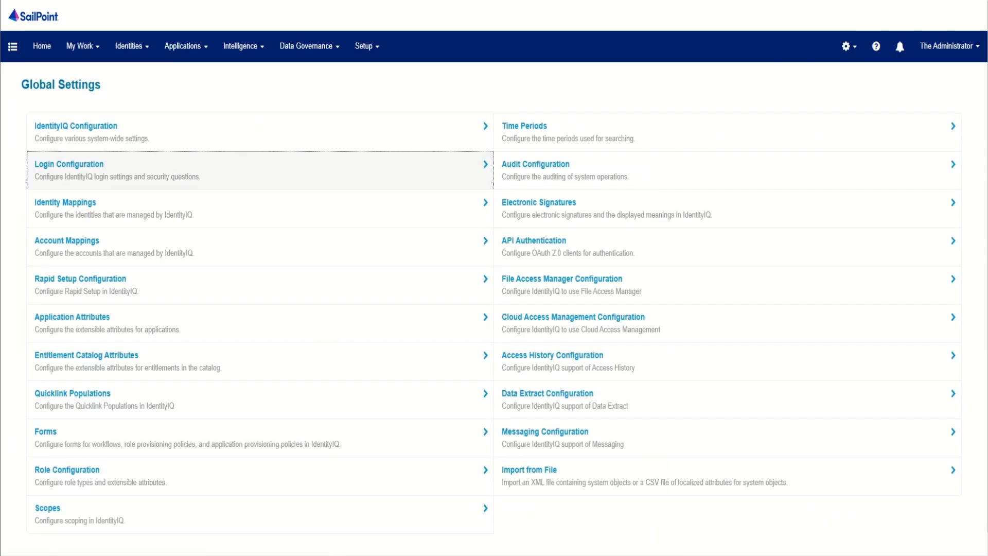
left_click(69, 163)
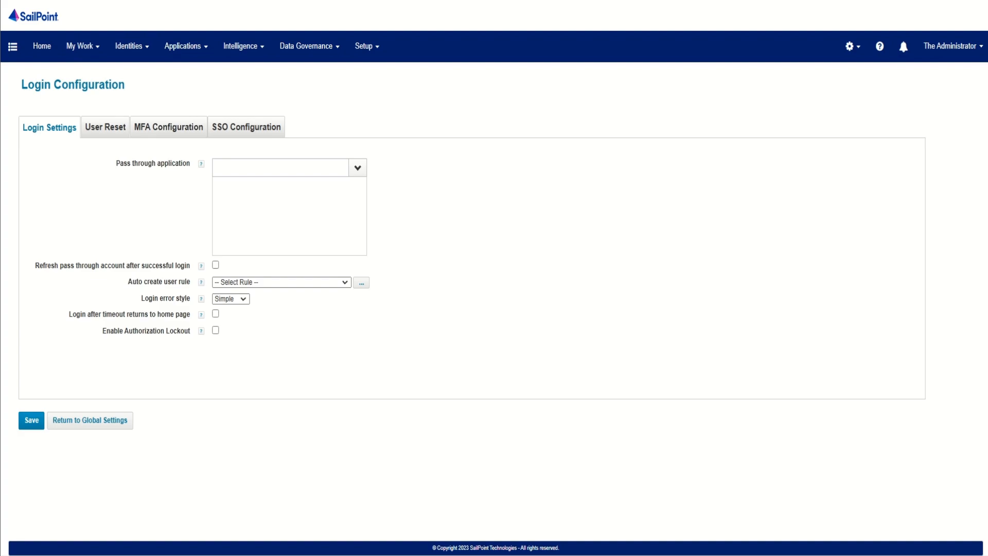
left_click(246, 127)
left_click(161, 156)
left_click(165, 178)
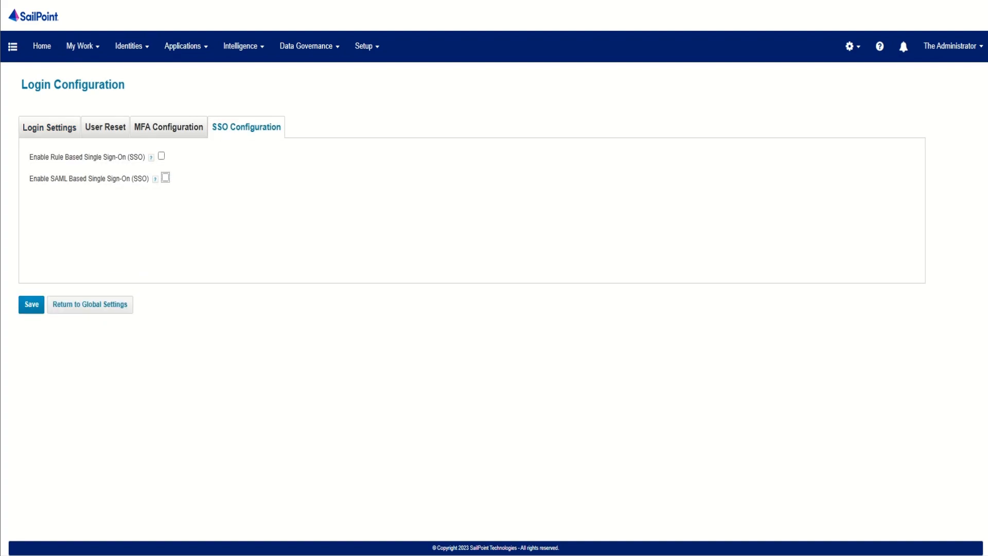
Step: Copy the Identity Provider Issuer from the Okta setup instructions into IdentityIQ's Identity Provider Entity ID / Issuer setting
left_click(178, 238)
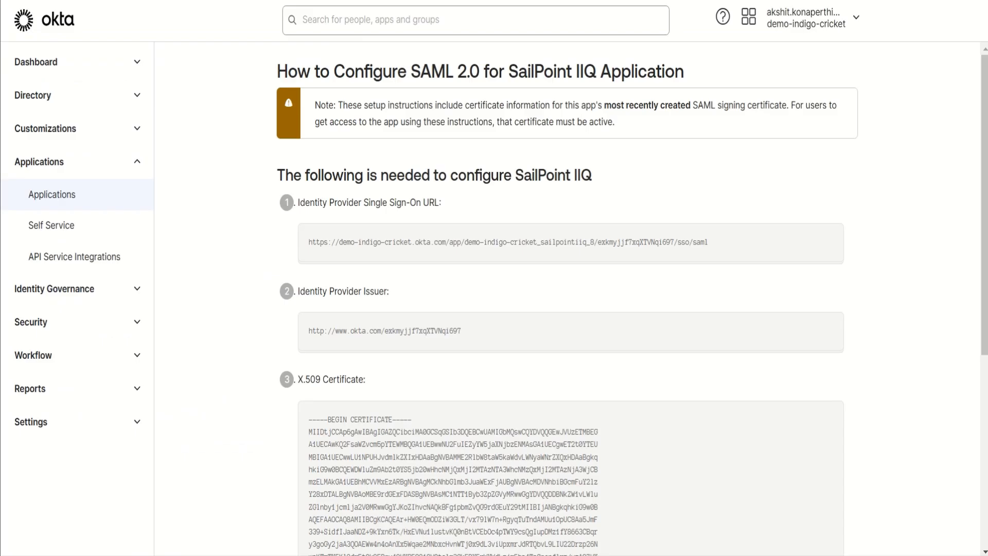
left_click_drag(461, 331, 309, 331)
key("ctrl+c")
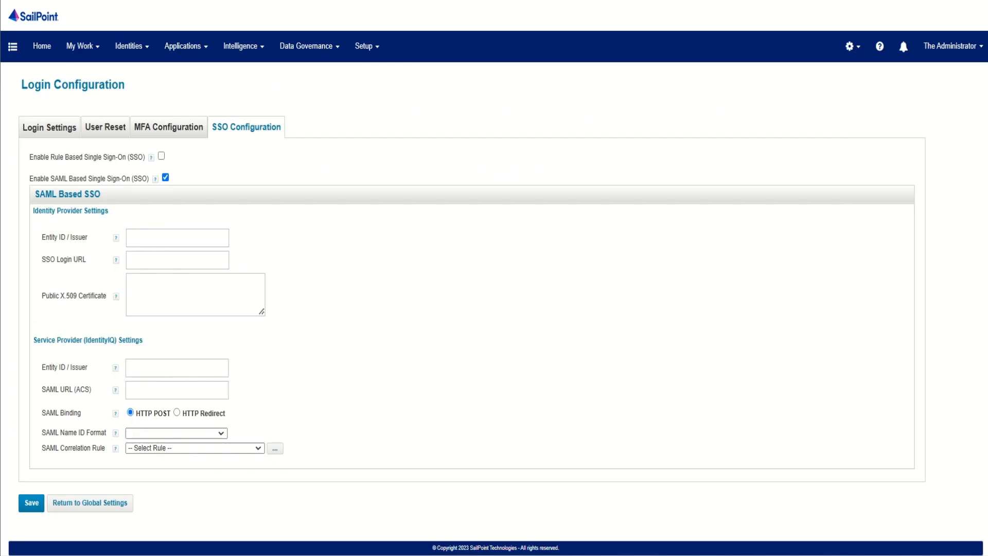
left_click(177, 237)
key("ctrl+v")
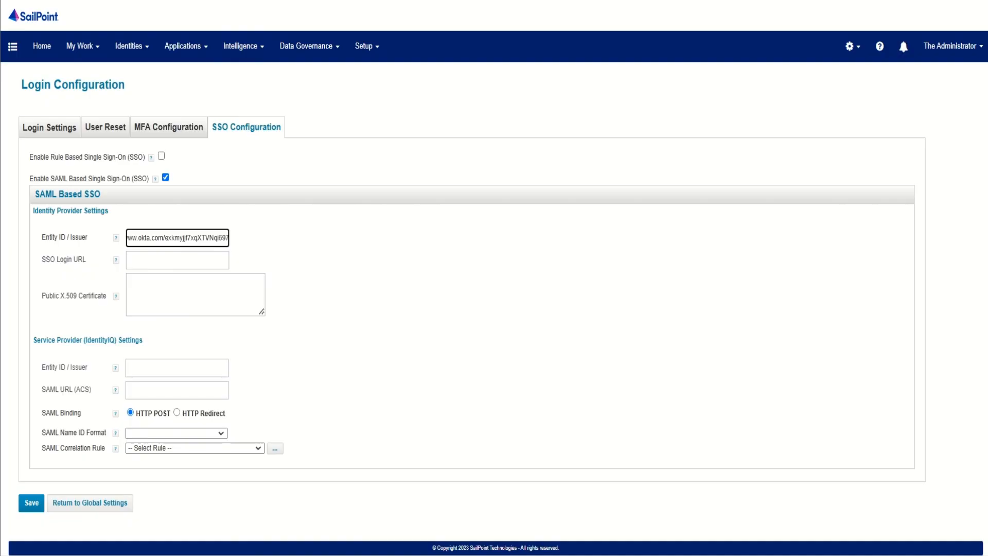
Step: Fill IdentityIQ's SSO Login URL with the Identity Provider Single Sign-On URL copied from the Okta setup instructions
left_click(178, 260)
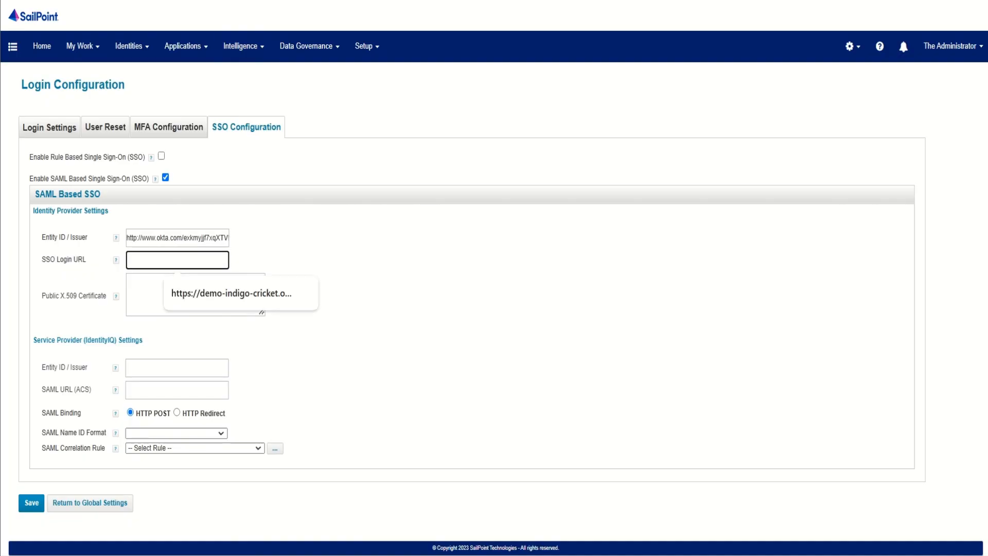
key("alt+Tab")
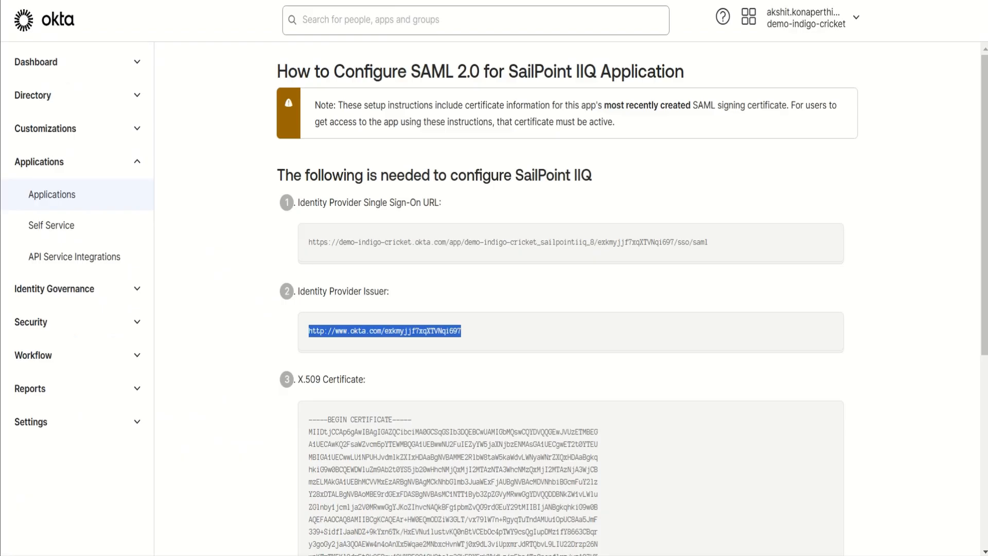
left_click_drag(708, 242, 309, 242)
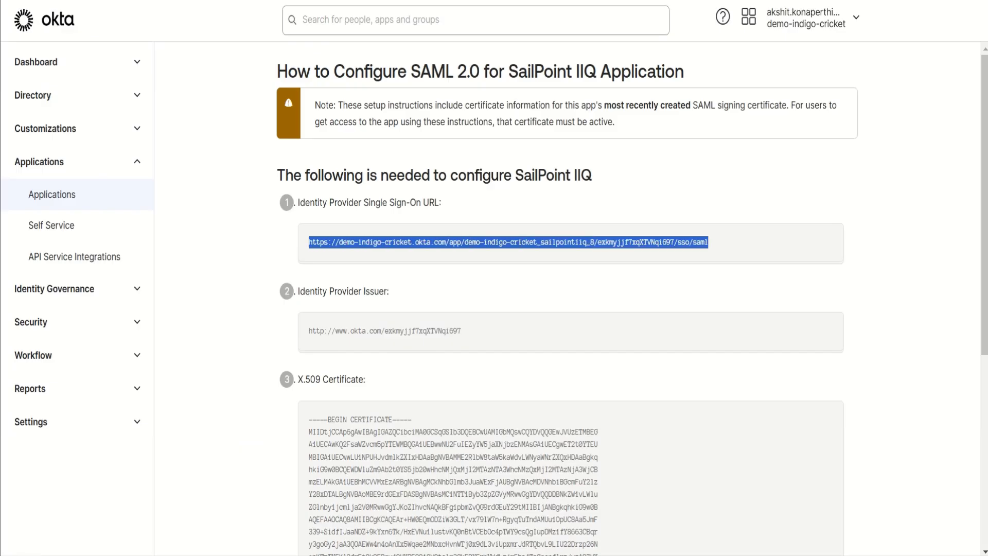
key("alt+Tab")
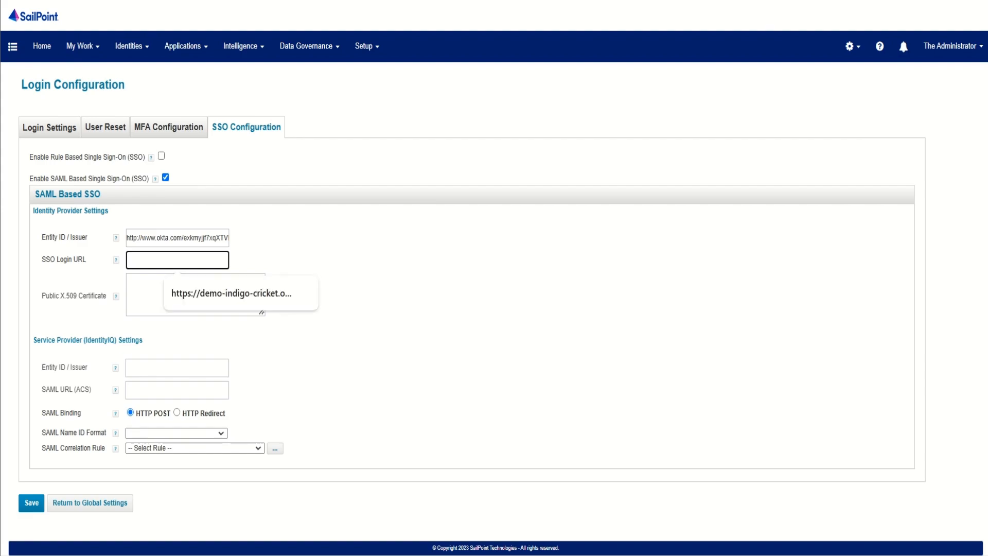
key("ctrl+v")
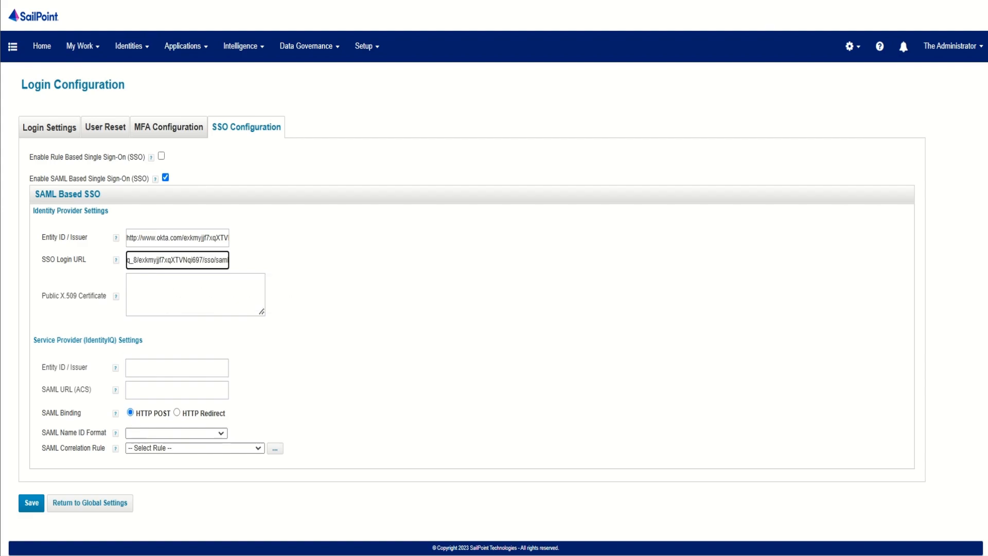
Step: Copy the full X.509 certificate, including its BEGIN and END lines, from Okta into IdentityIQ's Public X.509 Certificate setting
key("alt+Tab")
scroll(570, 299, "down", 4)
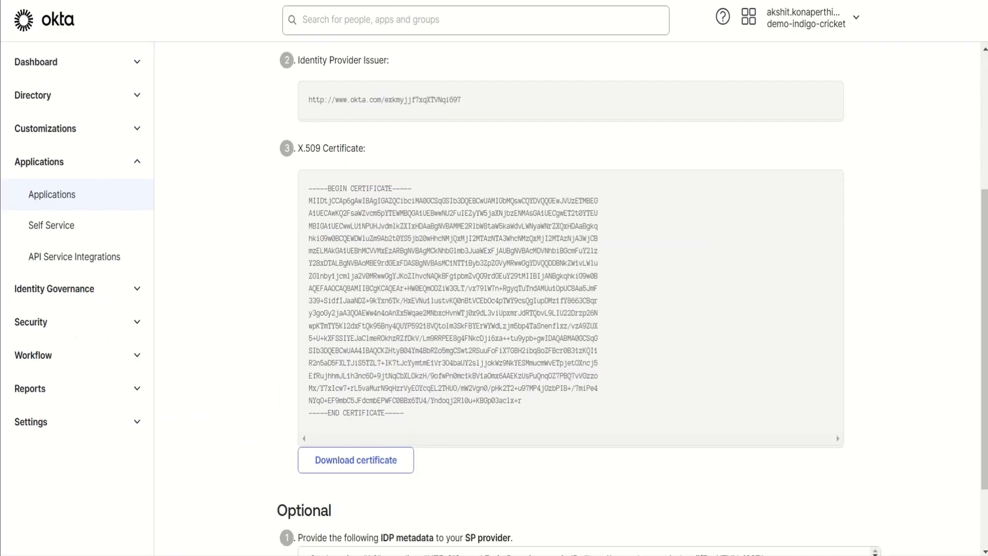
left_click_drag(406, 414, 309, 188)
right_click(329, 182)
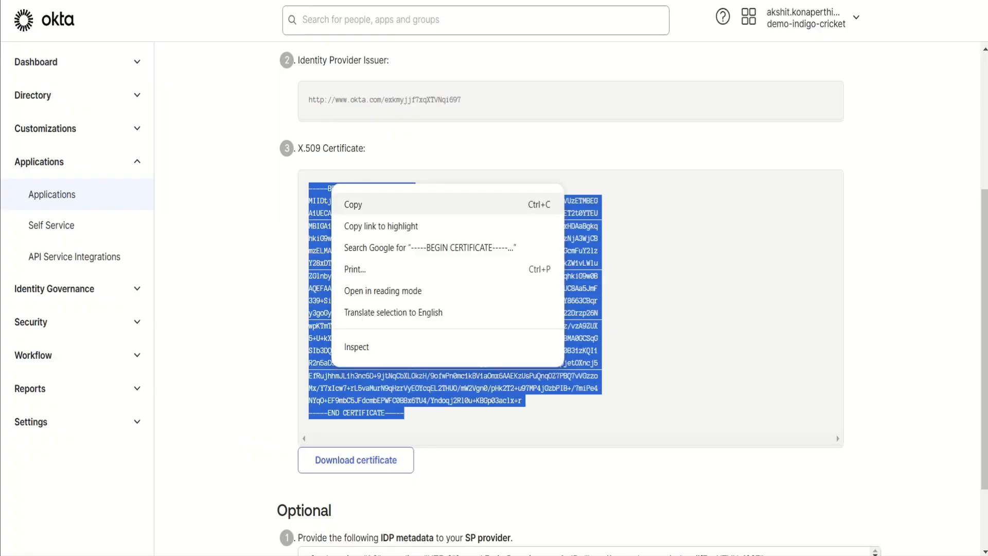
left_click(355, 203)
key("ctrl+Tab")
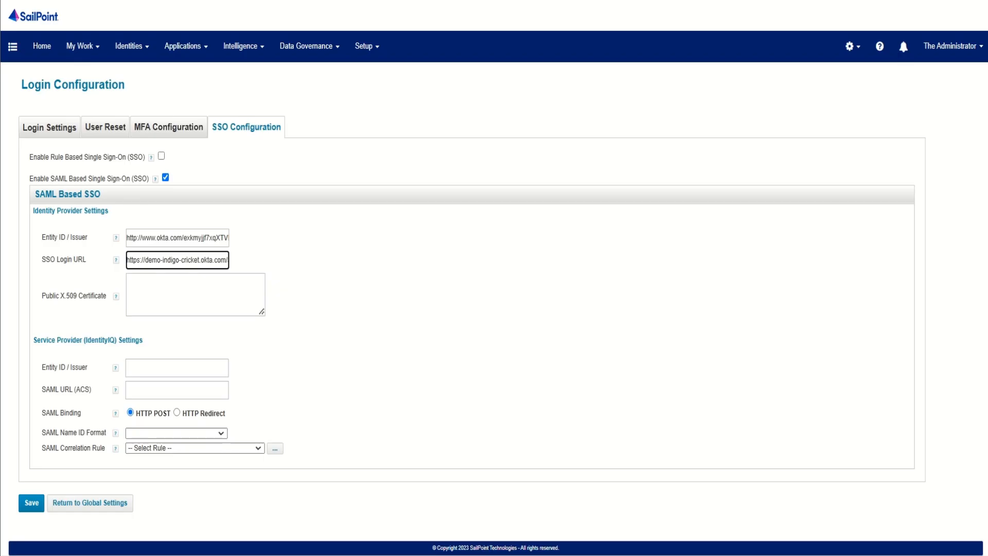
left_click_drag(262, 312, 432, 411)
key("ctrl+v")
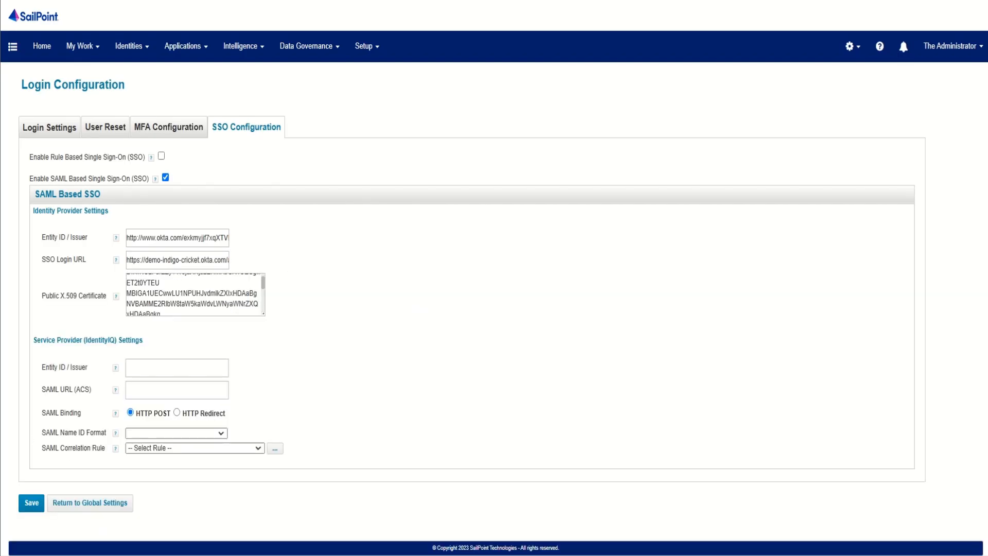
left_click(177, 368)
type("h")
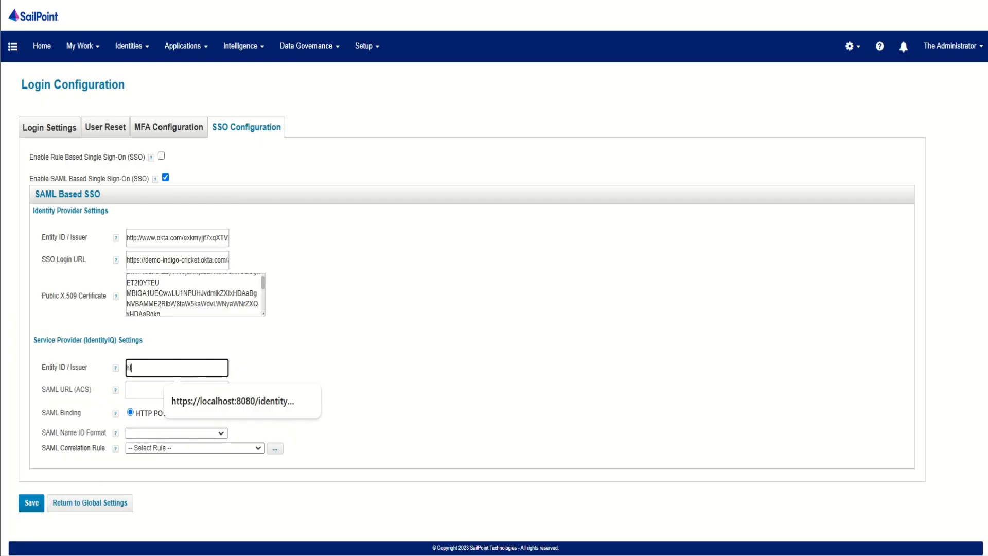
type("ttp://localhost")
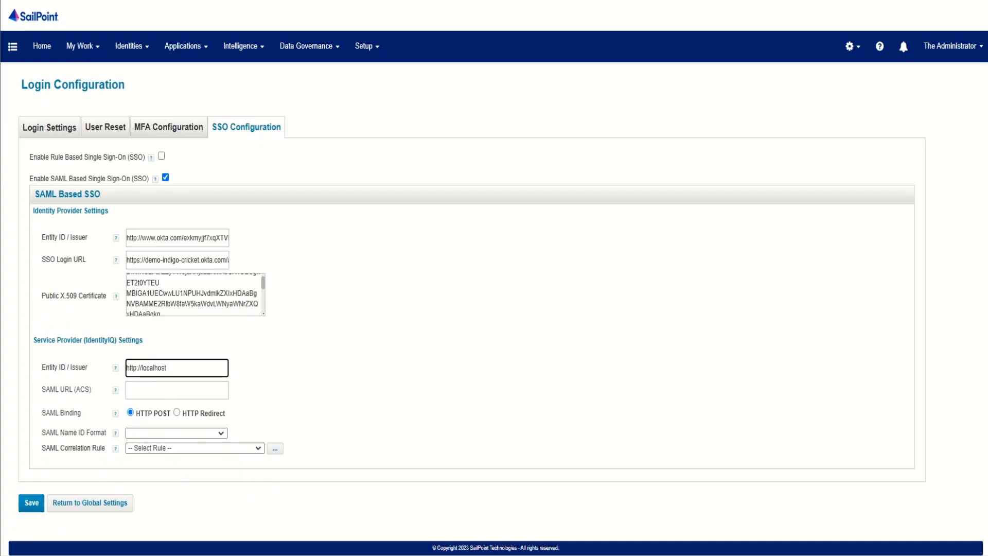
type(":8080/")
type("identityiq/")
key("ctrl+a")
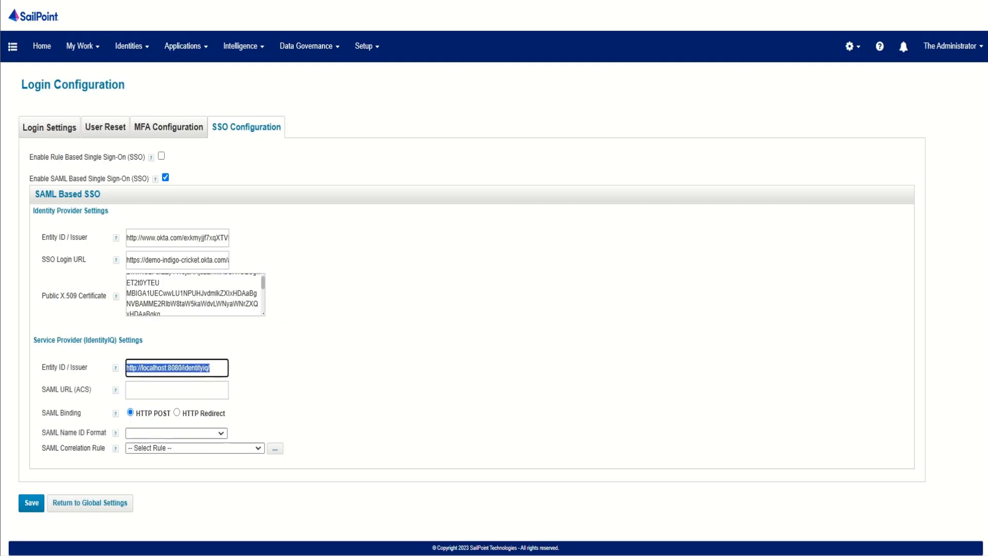
left_click(177, 390)
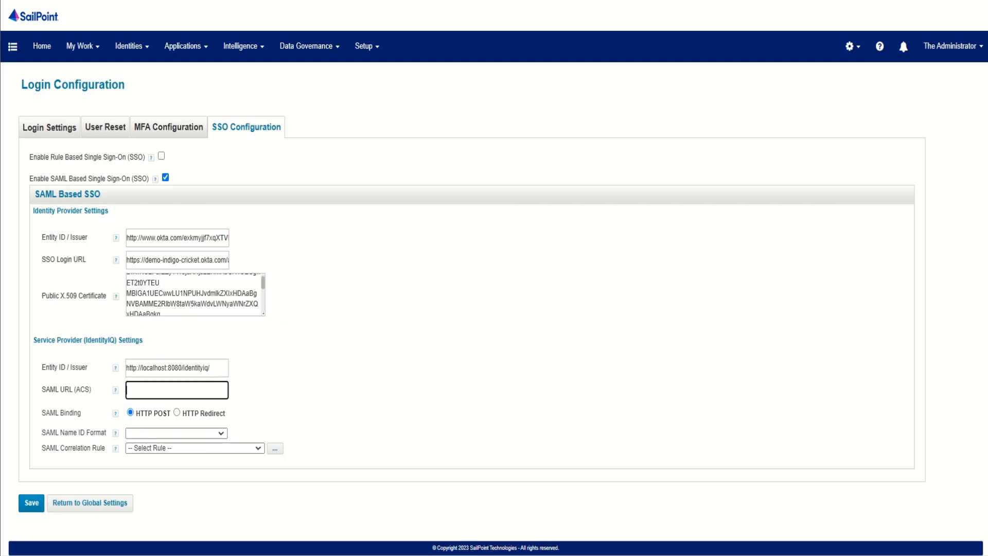
key("ctrl+v")
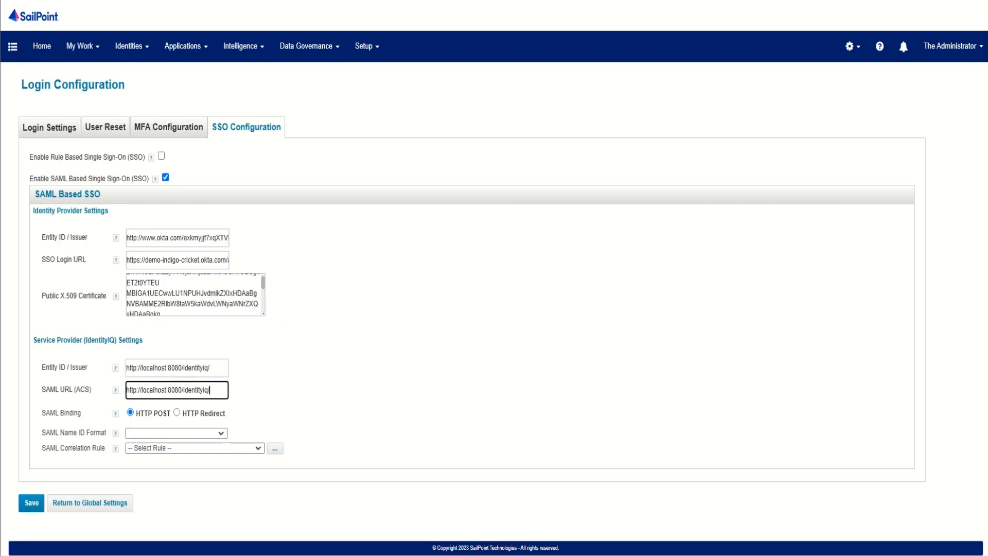
type("login.js")
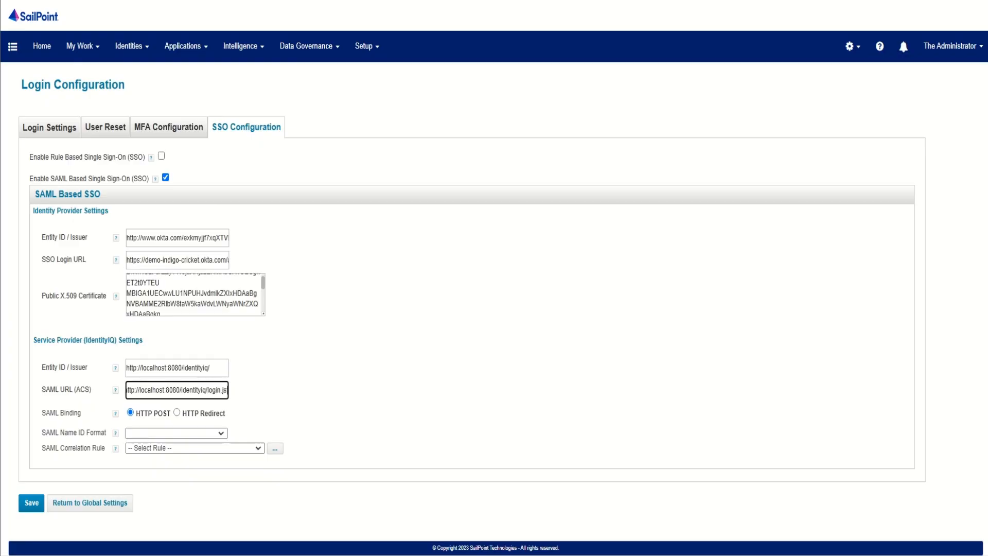
Step: Choose emailAddress as the SAML Name ID Format and IdentityIQSAML as the SAML Correlation Rule
left_click(177, 433)
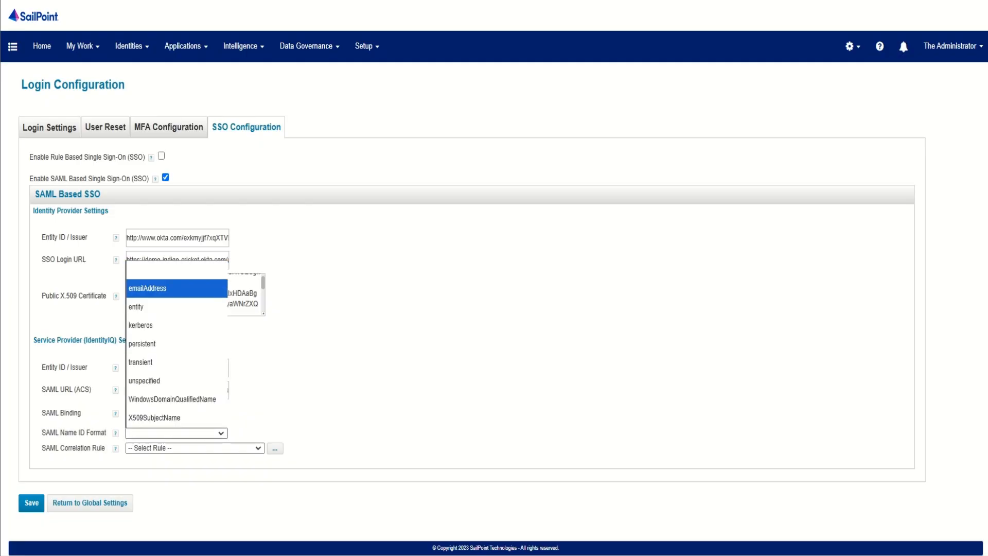
left_click(177, 288)
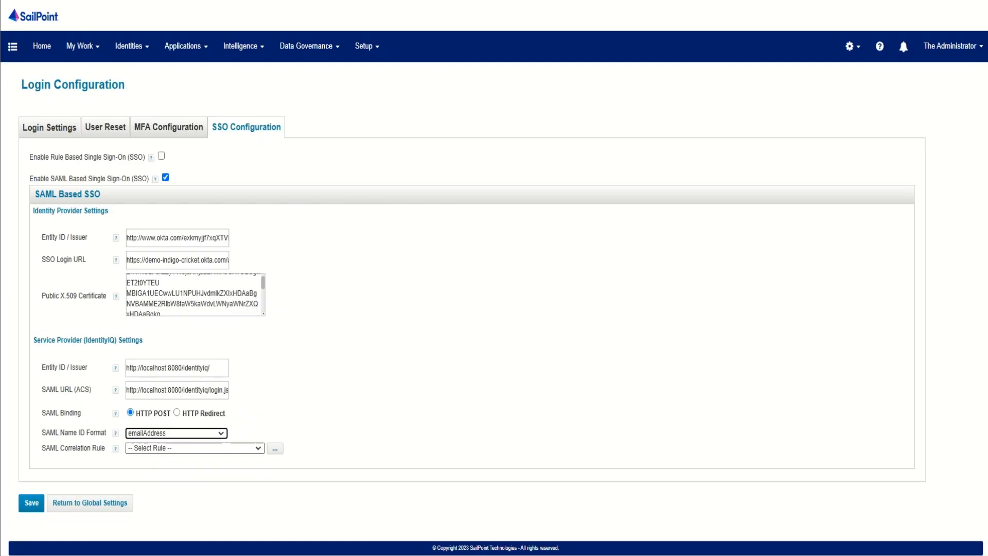
left_click(194, 448)
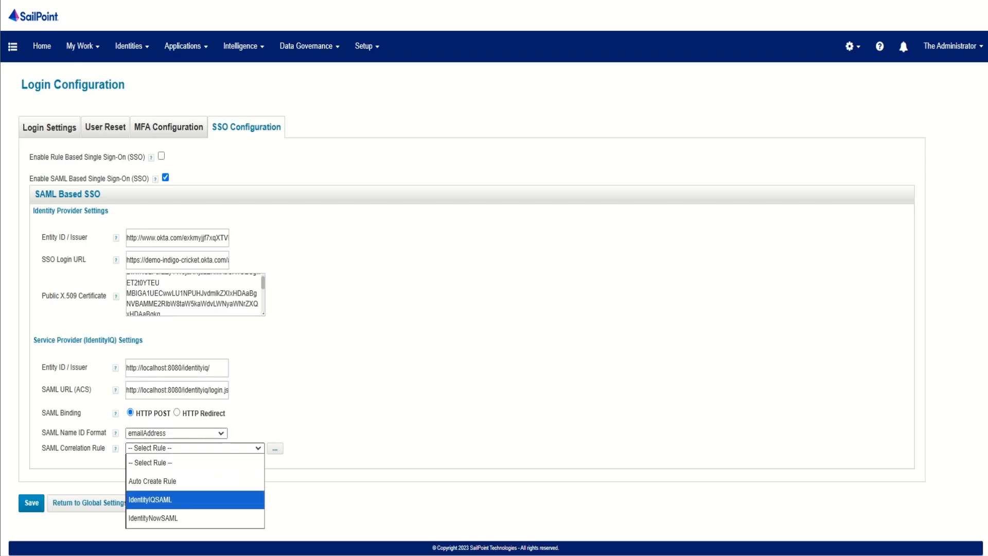
left_click(195, 500)
Step: Review the code of the IdentityIQSAML correlation rule, save the rule, and save the SSO configuration
left_click(274, 448)
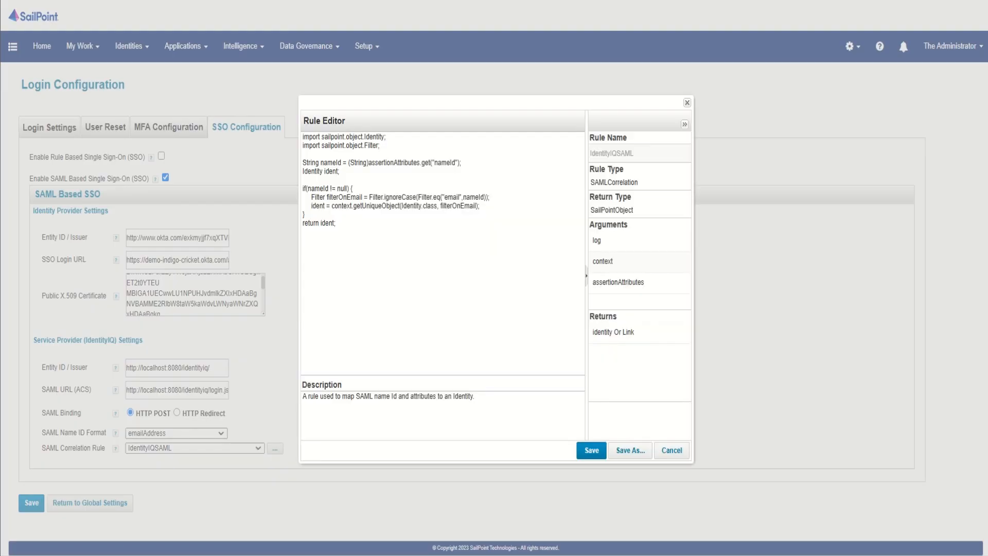
left_click_drag(338, 224, 302, 137)
left_click(337, 223)
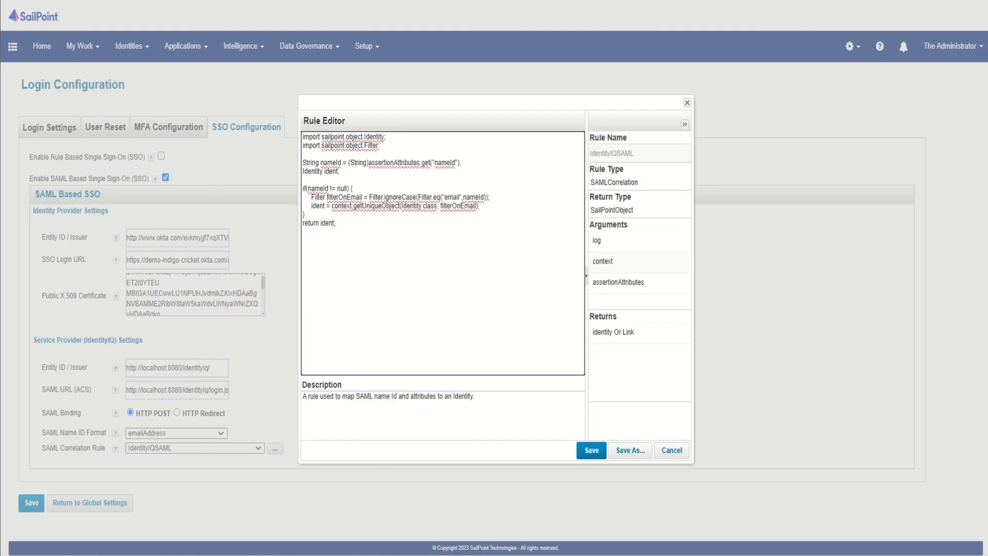
left_click(592, 450)
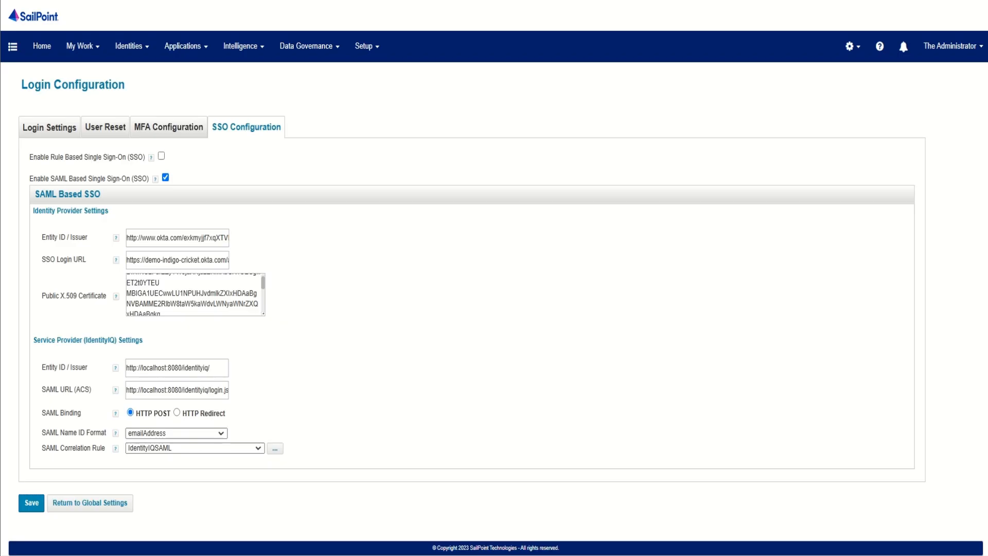
left_click(31, 503)
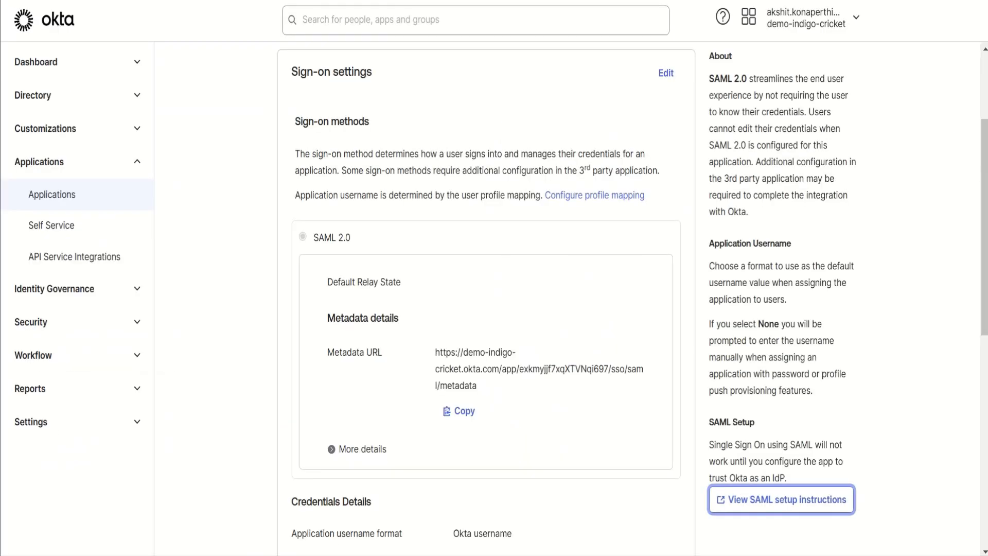
Step: Switch to the SailPoint IIQ app in Okta and assign it to the first listed person with the default username
scroll(566, 309, "up", 3)
left_click(487, 171)
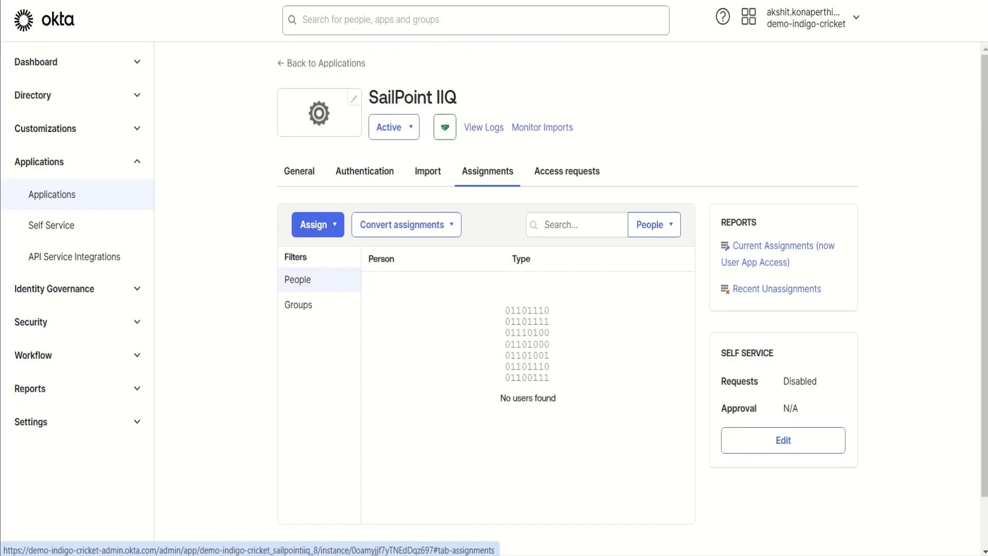
left_click(315, 224)
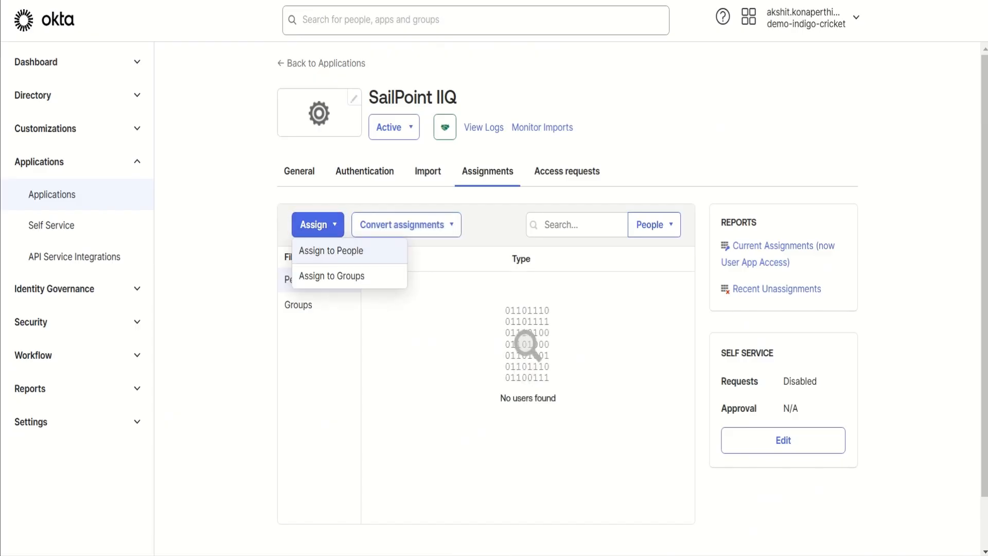
left_click(331, 251)
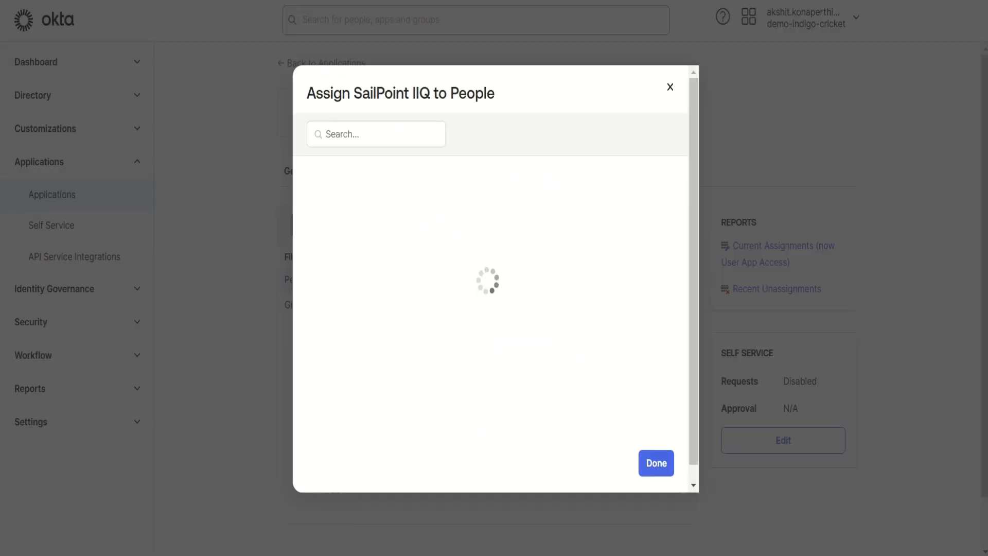
left_click(653, 111)
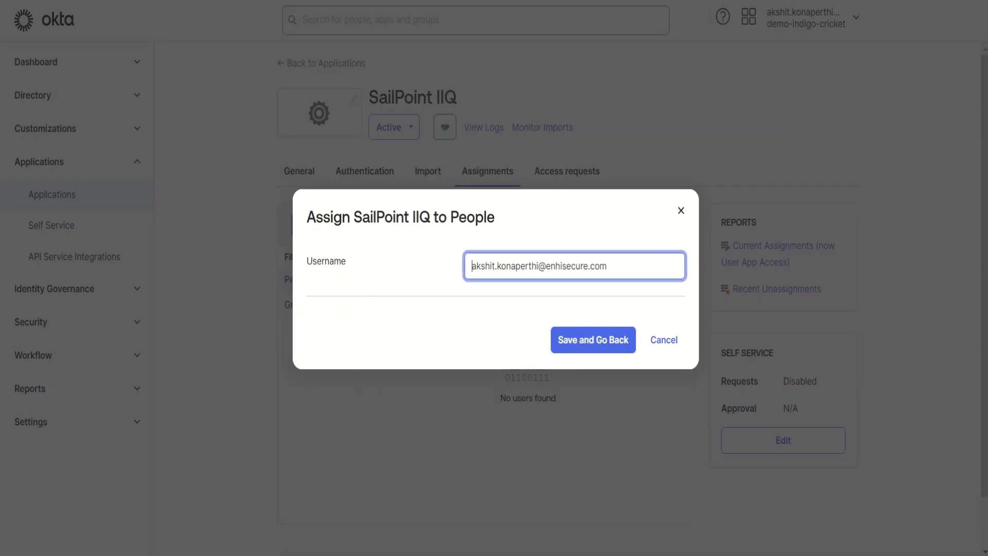
left_click(593, 340)
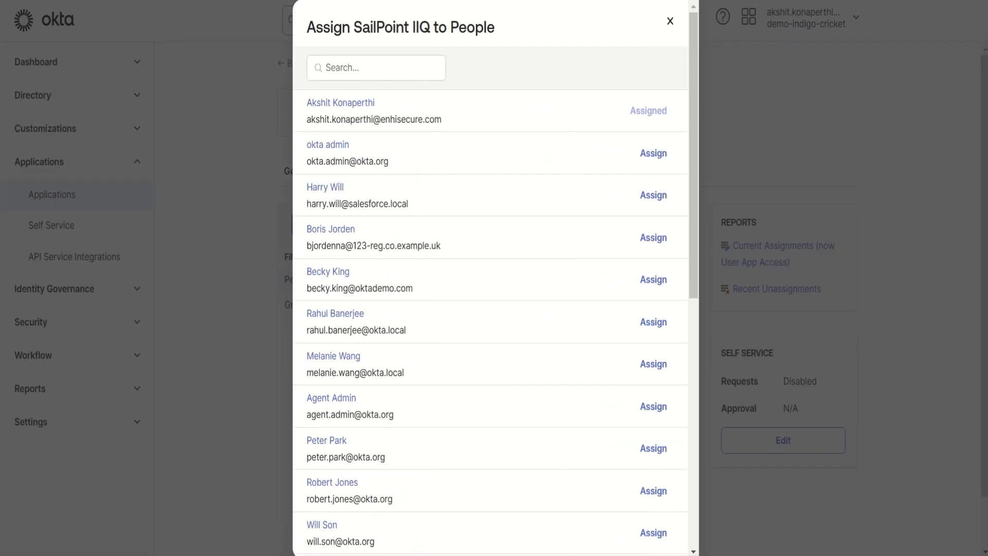
Step: Find the system admin user by searching for "syste", assign SailPoint IIQ to that user, and finish the assignments
left_click(376, 67)
type("syste")
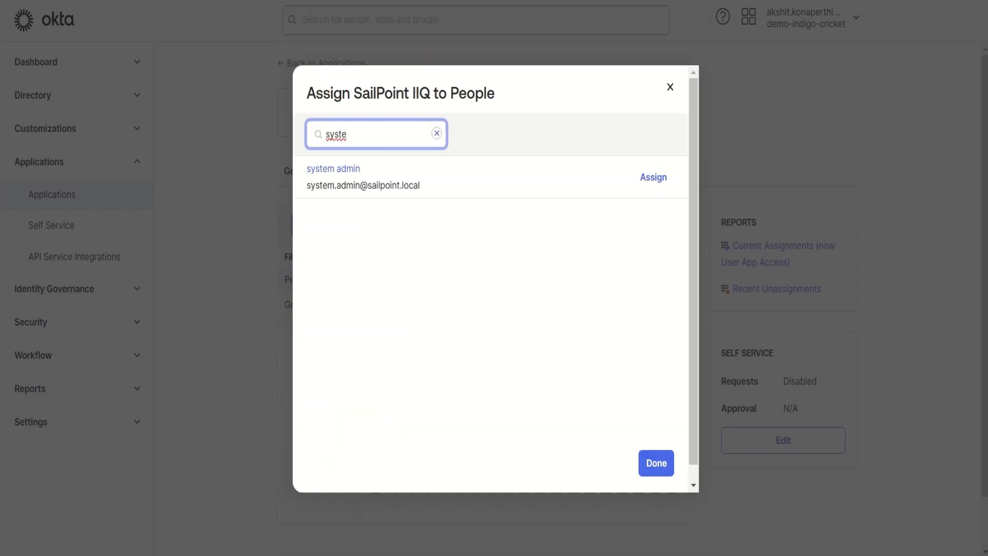
left_click(653, 177)
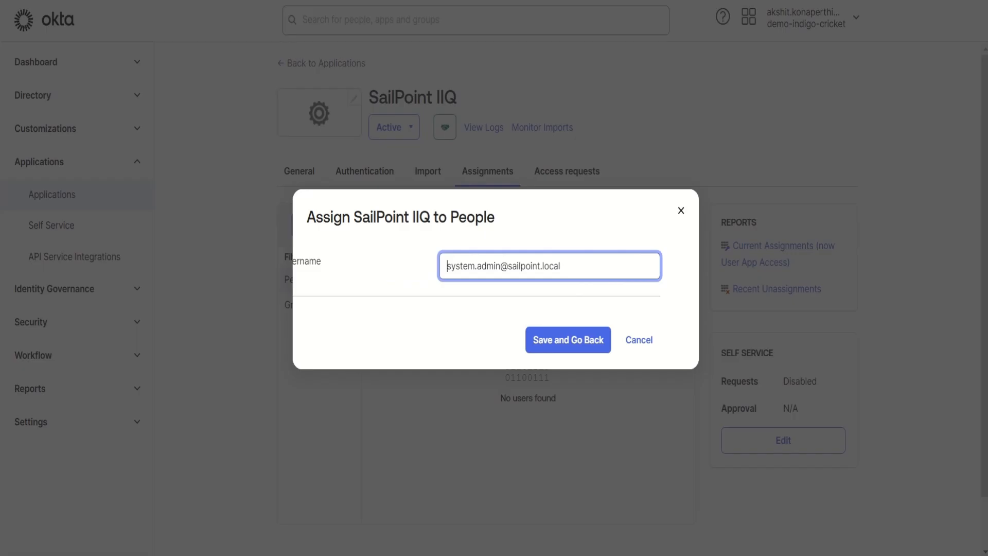
left_click(593, 340)
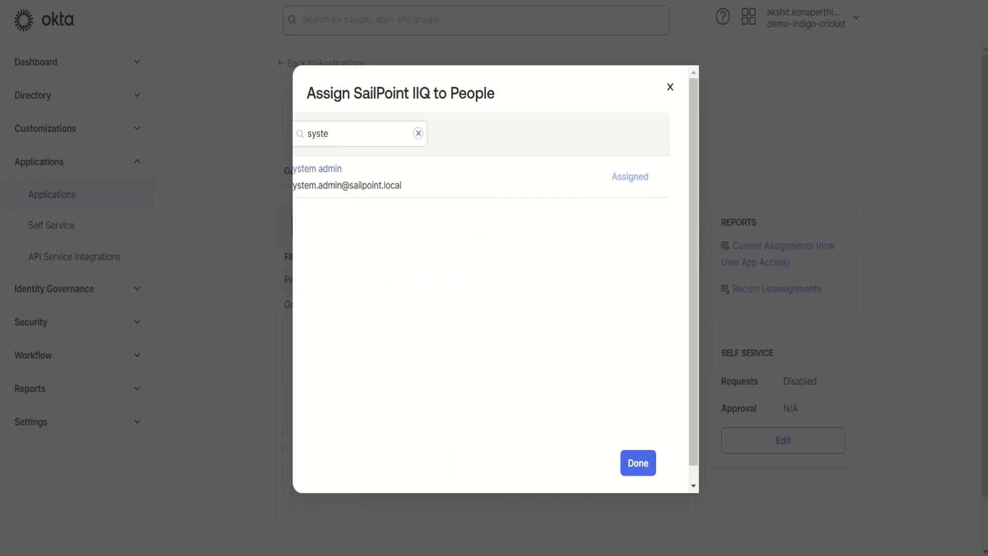
left_click(657, 463)
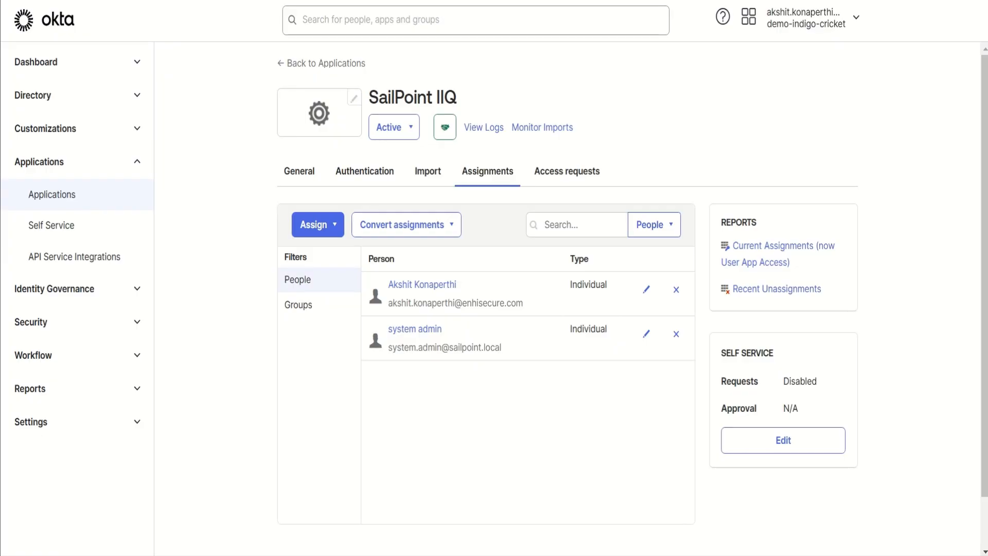
Step: In Okta's API security settings, start creating an API token named SailPoint IIQ Token
left_click(77, 322)
scroll(77, 373, "down", 2)
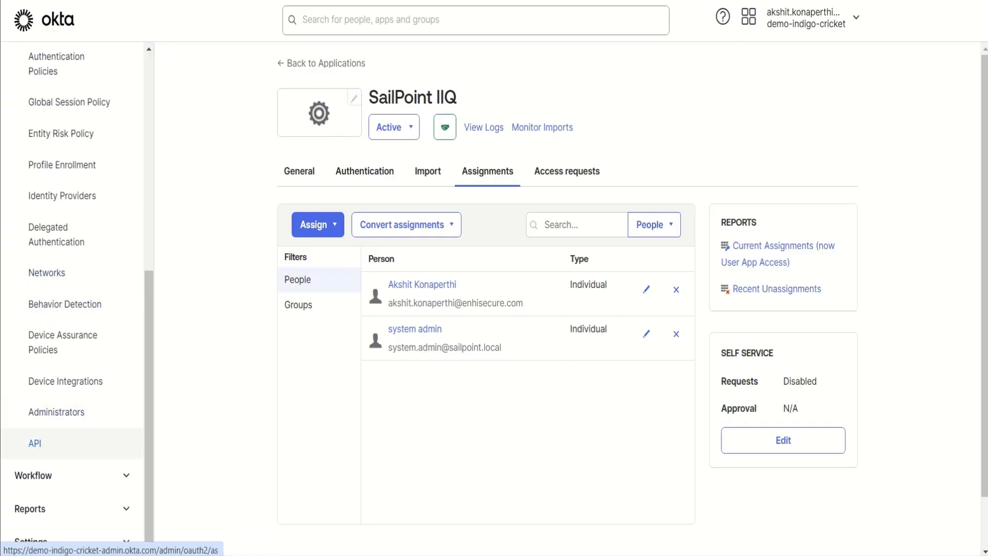
left_click(34, 443)
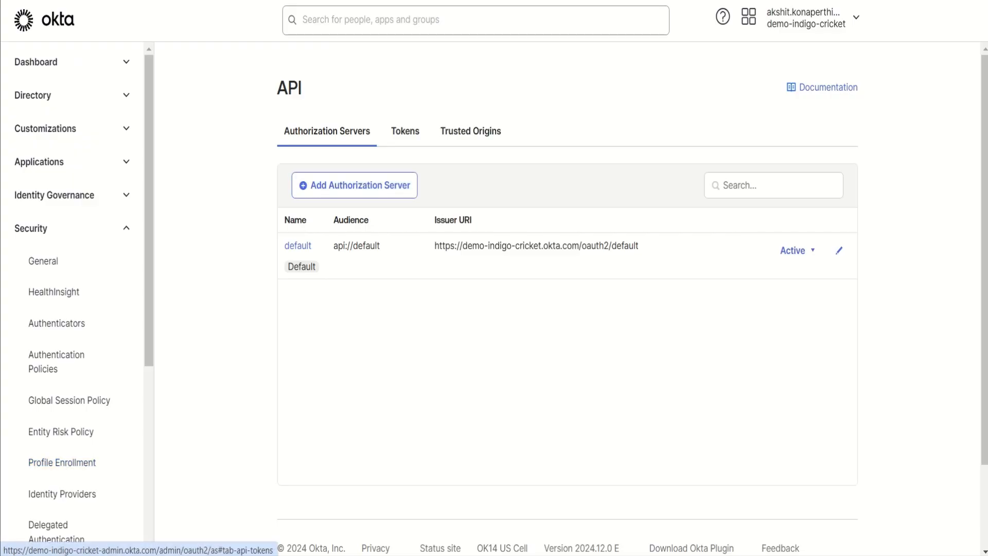
left_click(405, 130)
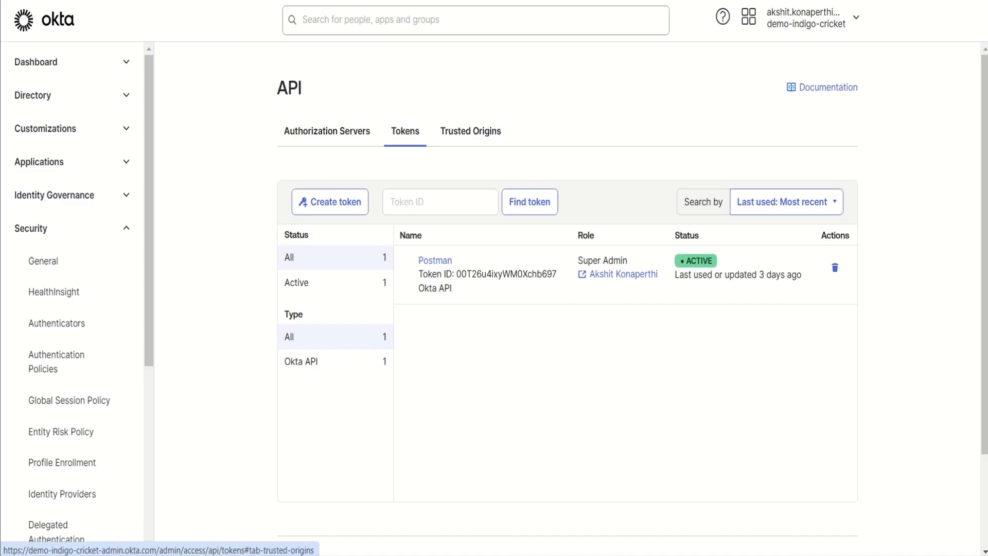
left_click(330, 202)
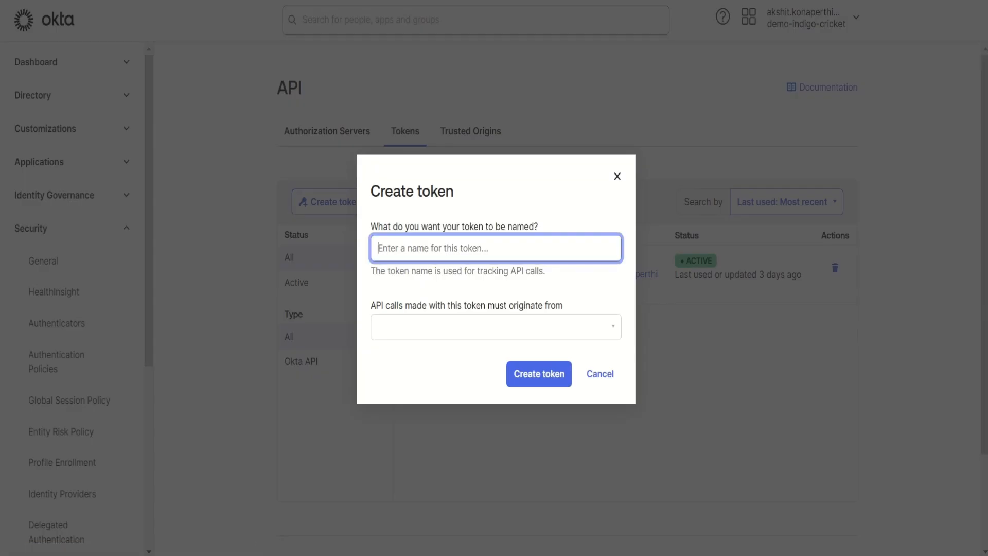
type("Sai")
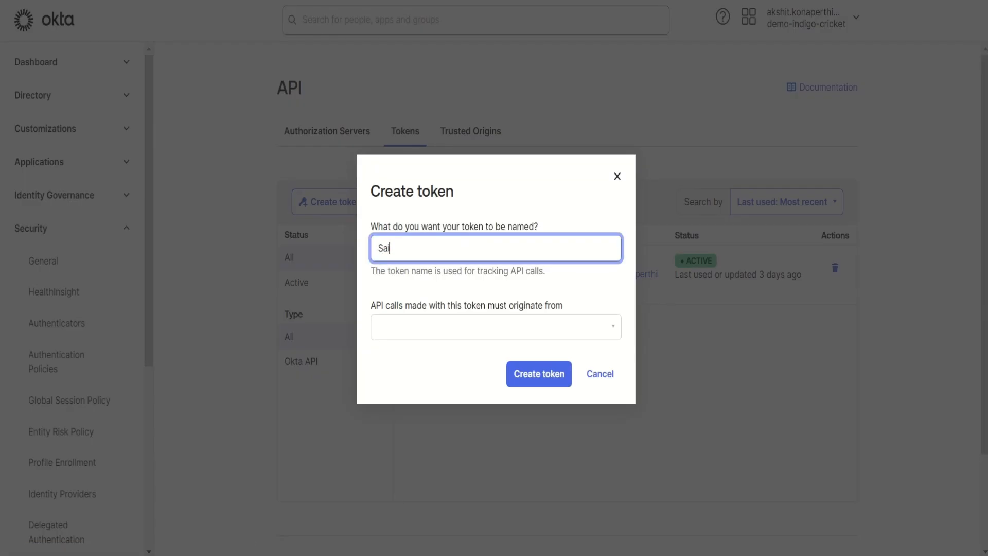
type("lPoint IIQ Token")
Step: Allow the token's API calls from Any IP, create the token, and copy its value
left_click(496, 327)
key("Return")
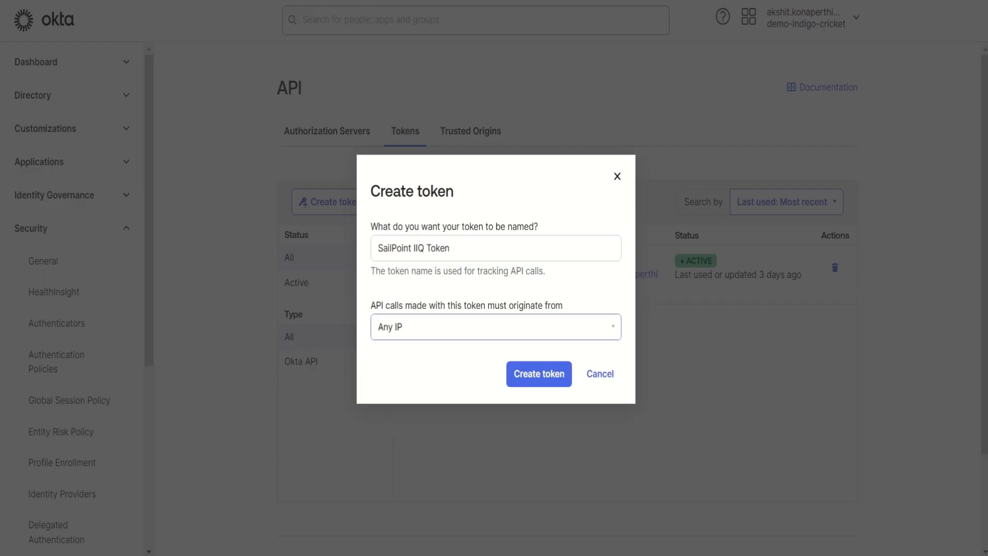
key("Tab")
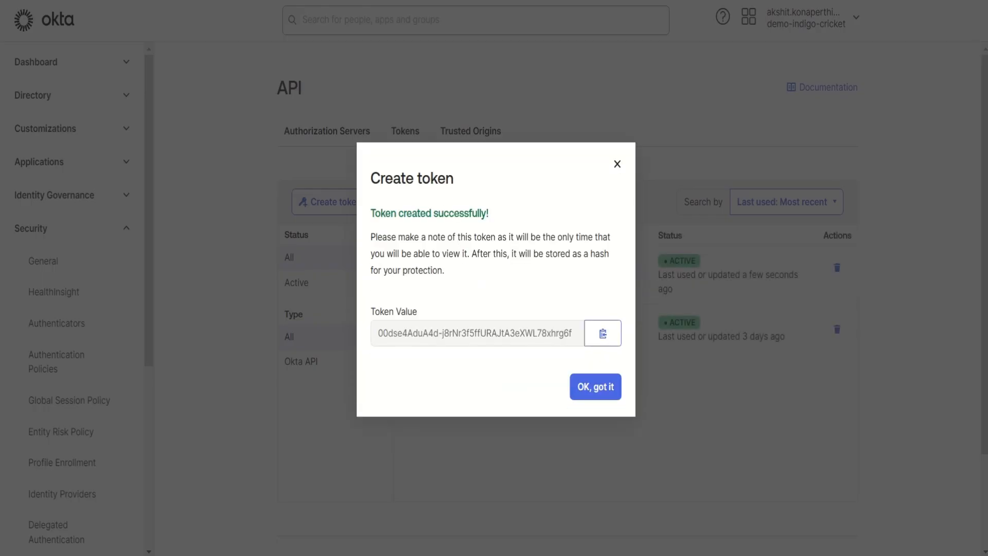
left_click(603, 333)
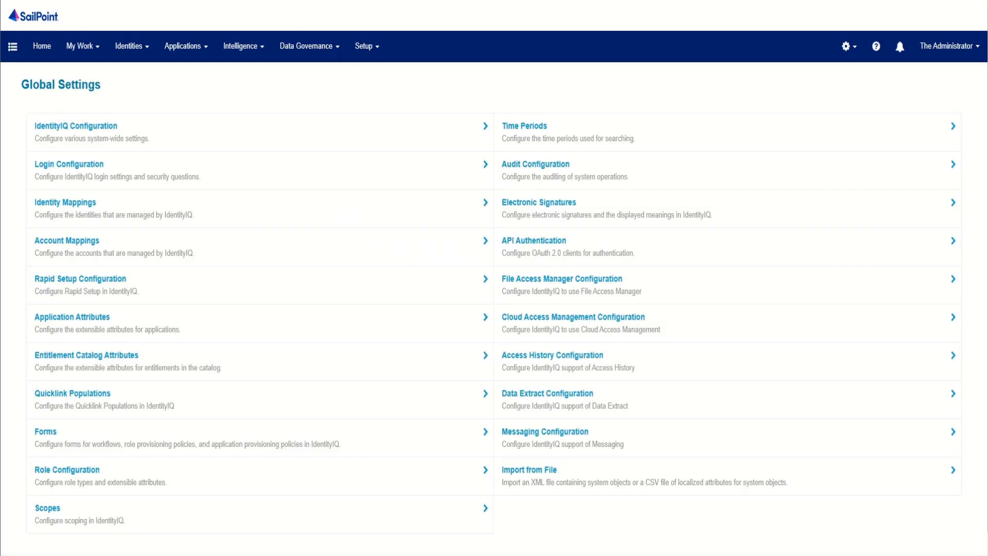
Step: Switch to SailPoint IdentityIQ and add a new application definition named Okta
left_click(186, 46)
left_click(194, 77)
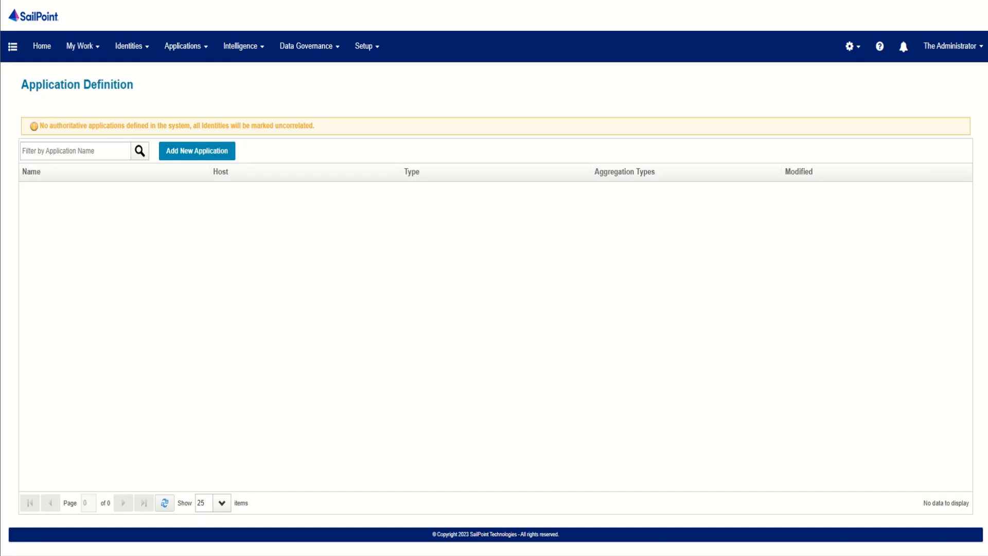
left_click(197, 151)
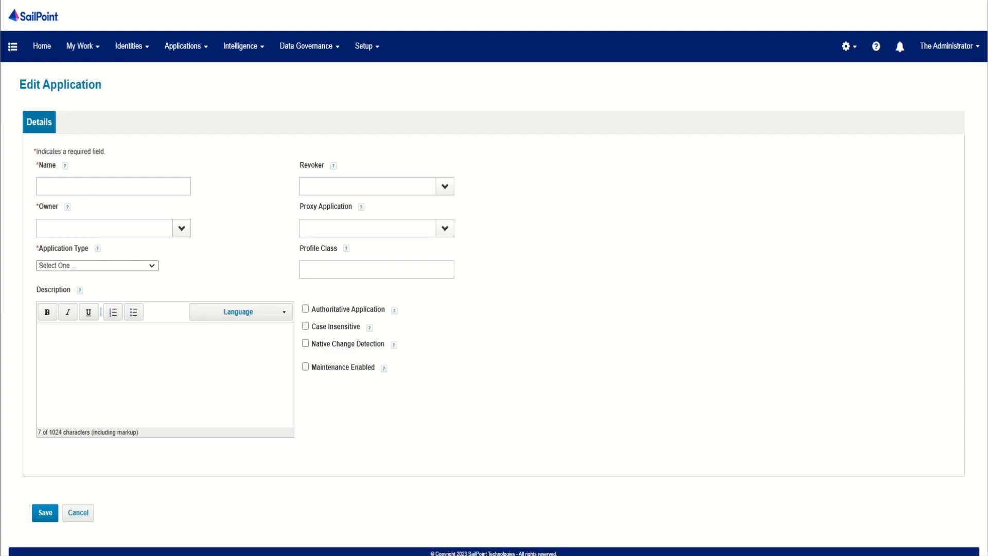
left_click(113, 186)
type("Okta")
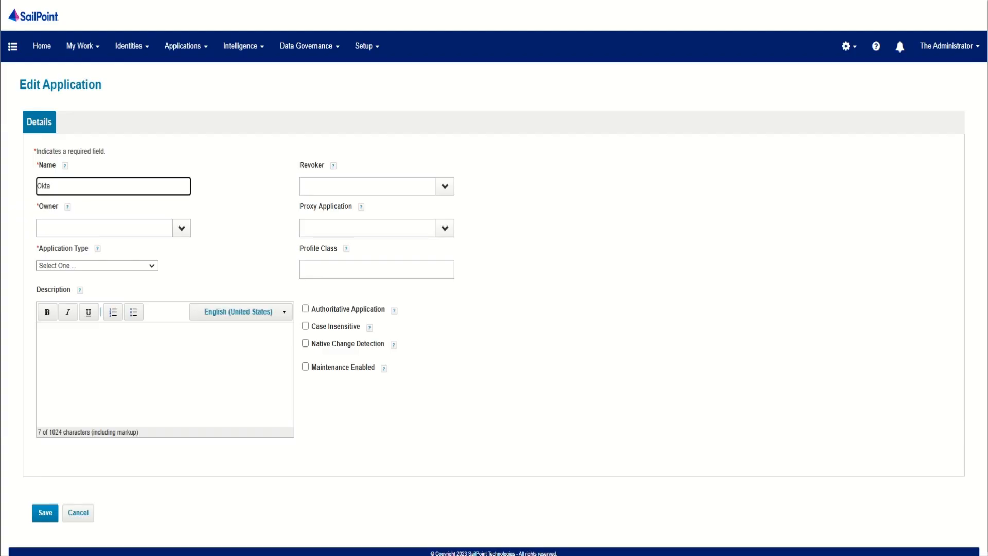
Step: Set the application's owner to The Administrator and its type to Okta, and mark it as an authoritative application
left_click(182, 228)
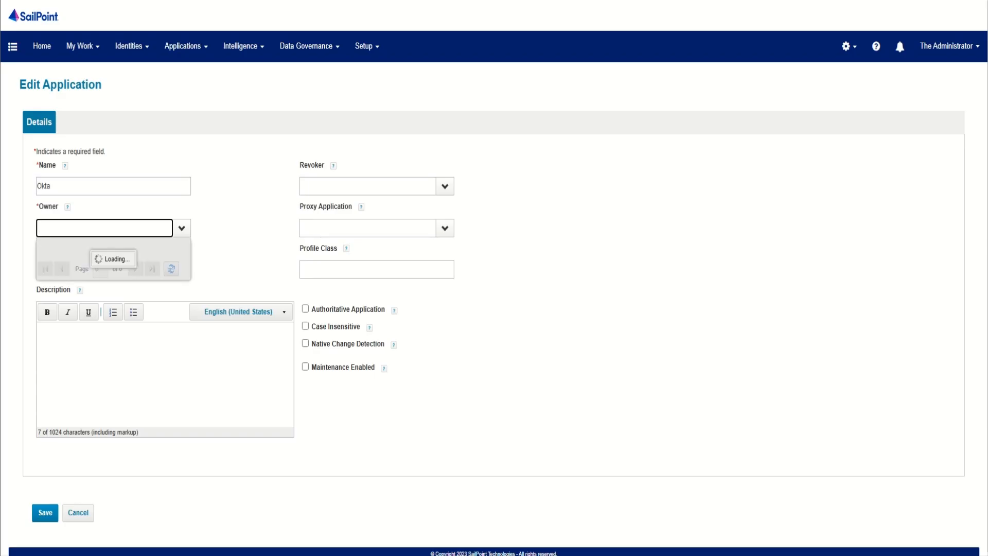
scroll(112, 325, "down", 1)
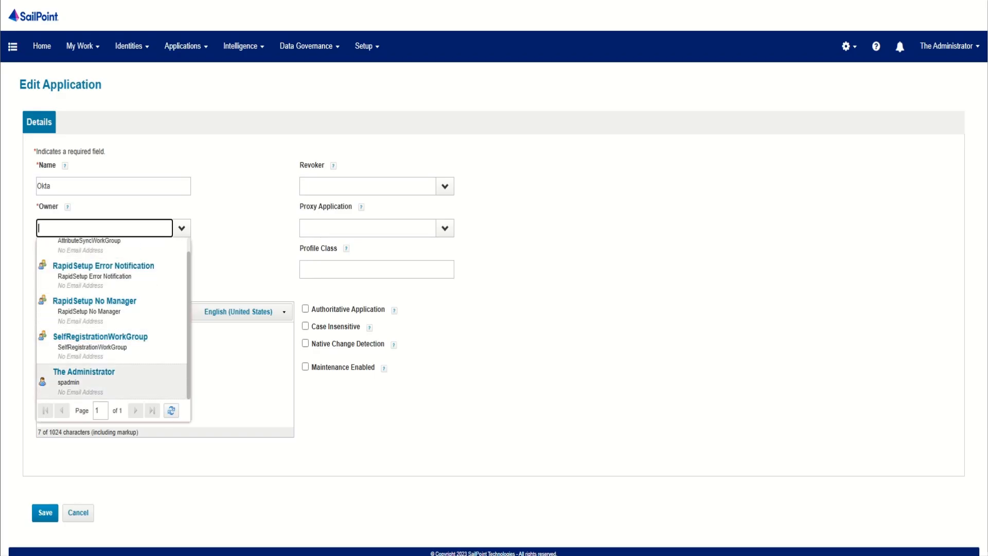
left_click(103, 381)
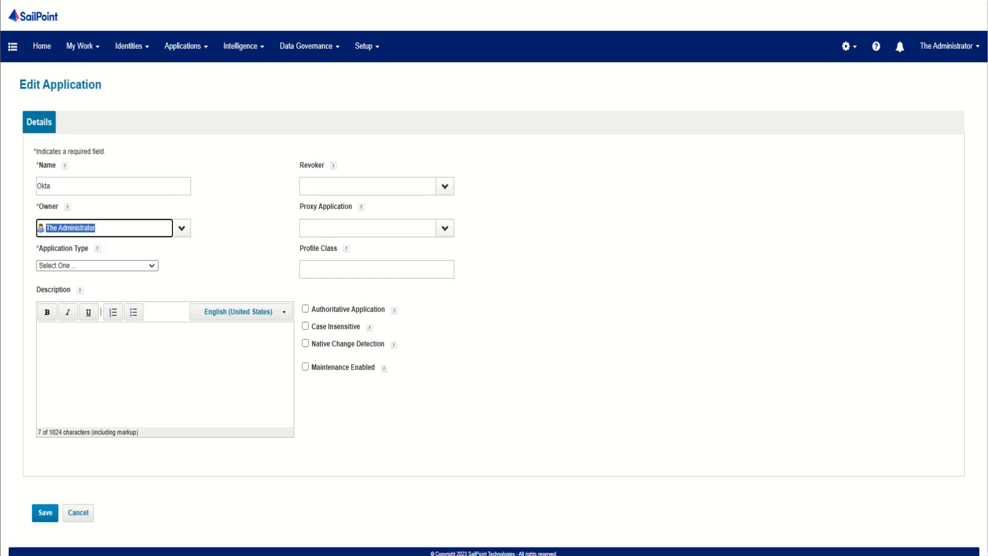
left_click(97, 266)
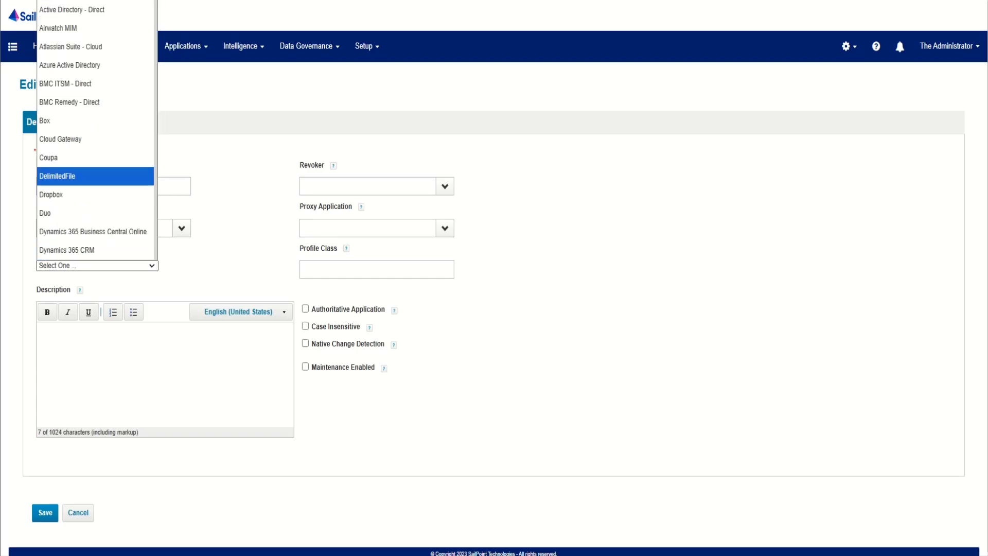
key("o")
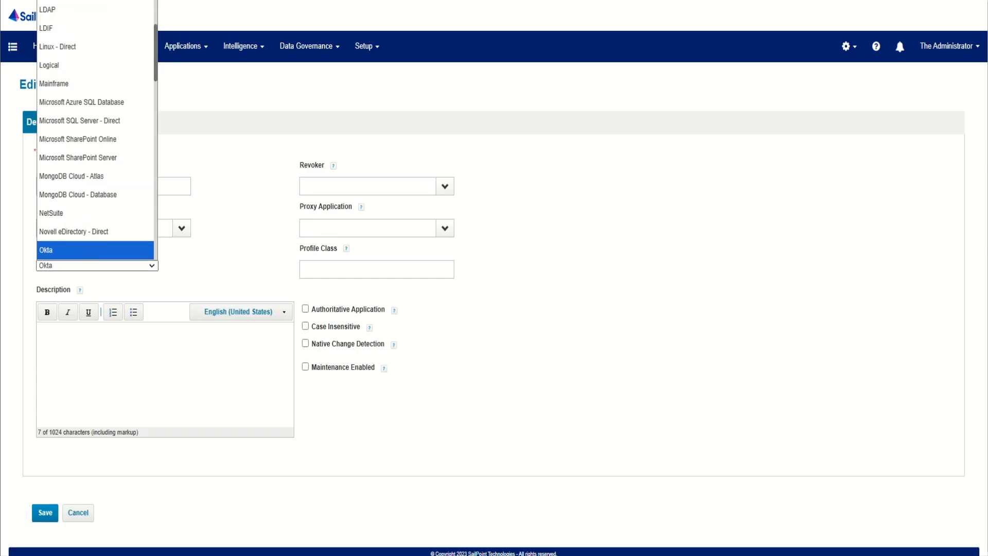
key("Return")
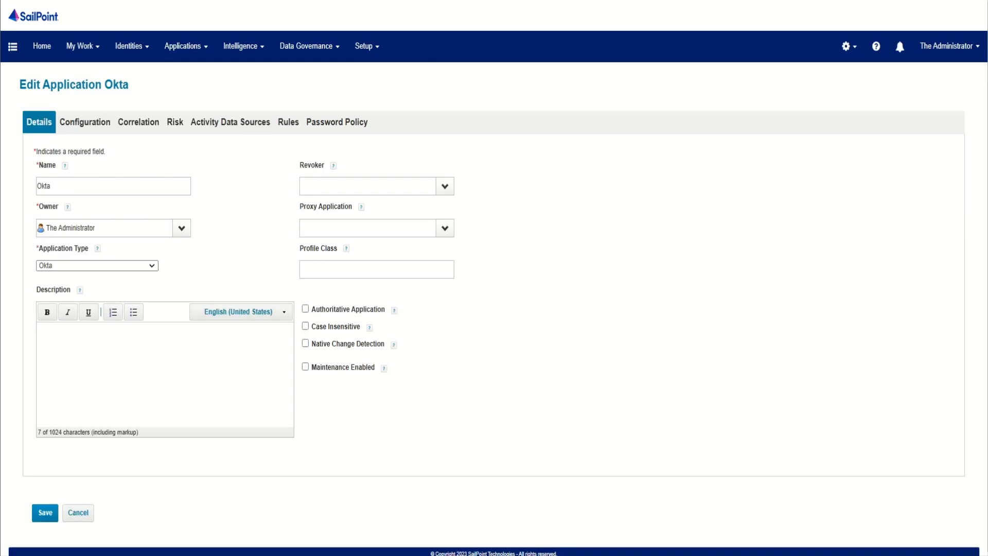
left_click(306, 309)
left_click(85, 122)
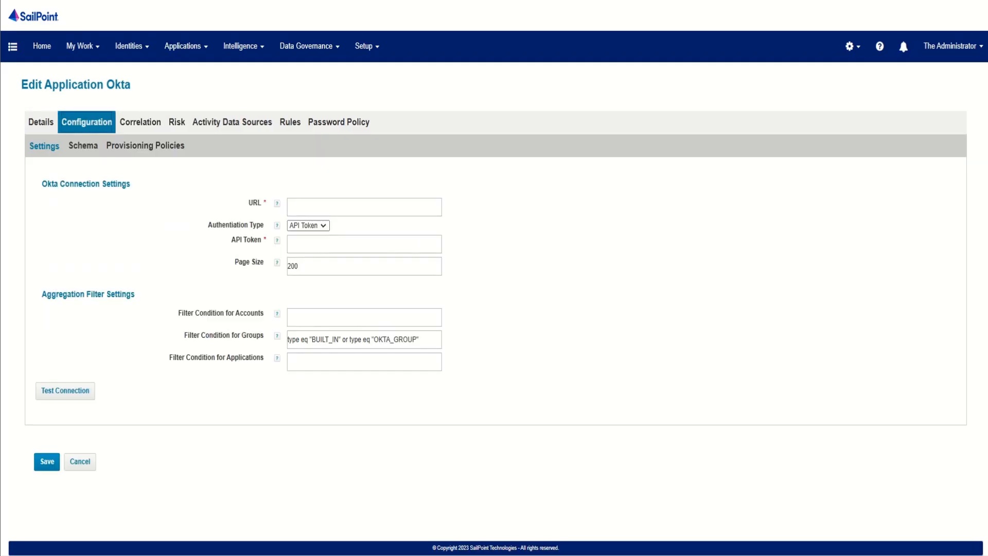
left_click(364, 207)
type("https")
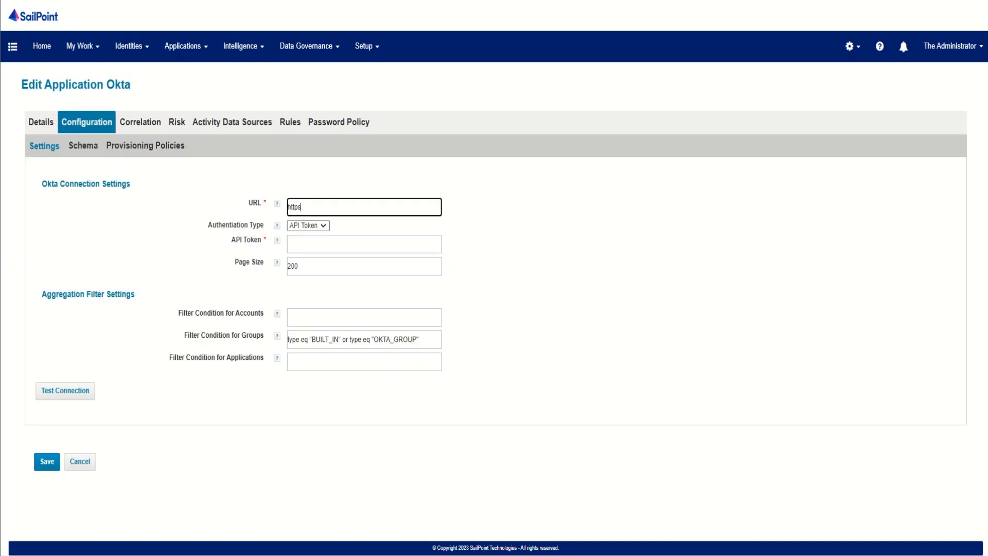
type("://demo-indigo-cricket.okta.com")
Step: Paste the copied token into the API Token field and test the connection
left_click(364, 244)
right_click(363, 245)
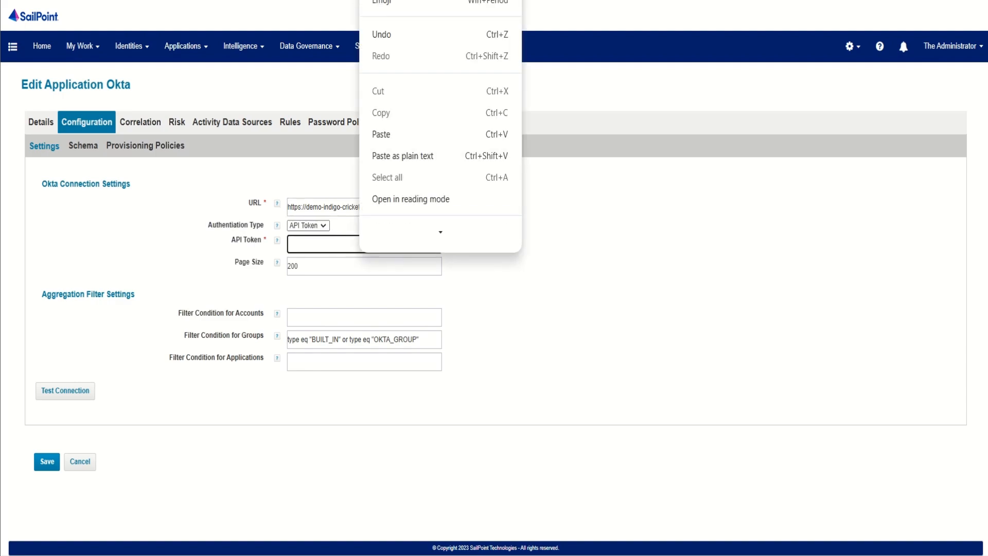
left_click(382, 134)
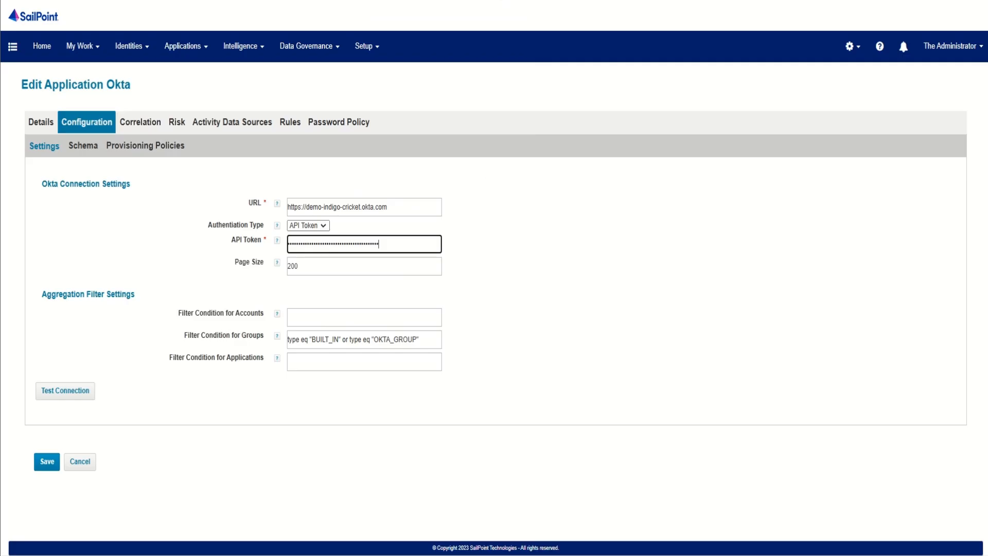
left_click(65, 391)
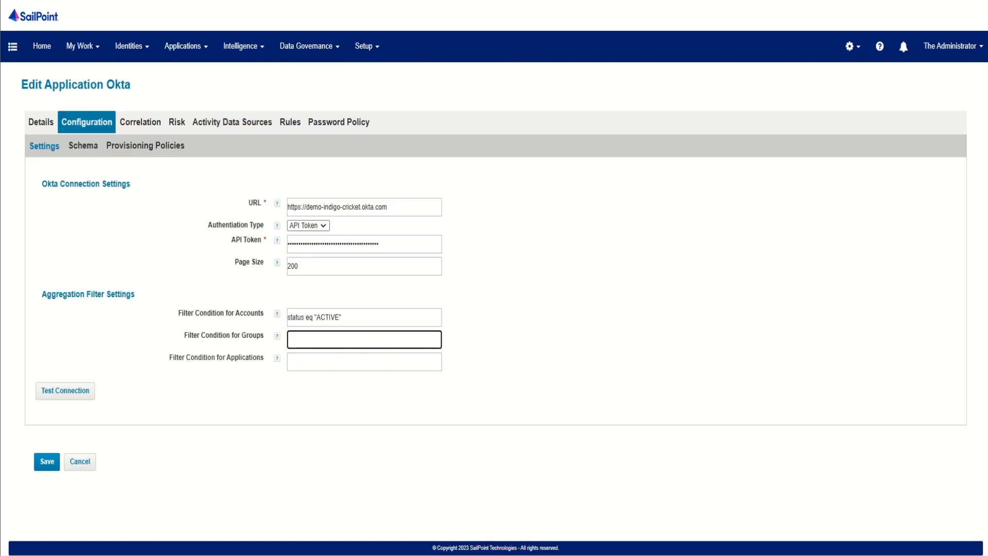
Step: Begin the aggregation filter condition for groups with id eq and quotation marks for the group ID
type("id eq \"")
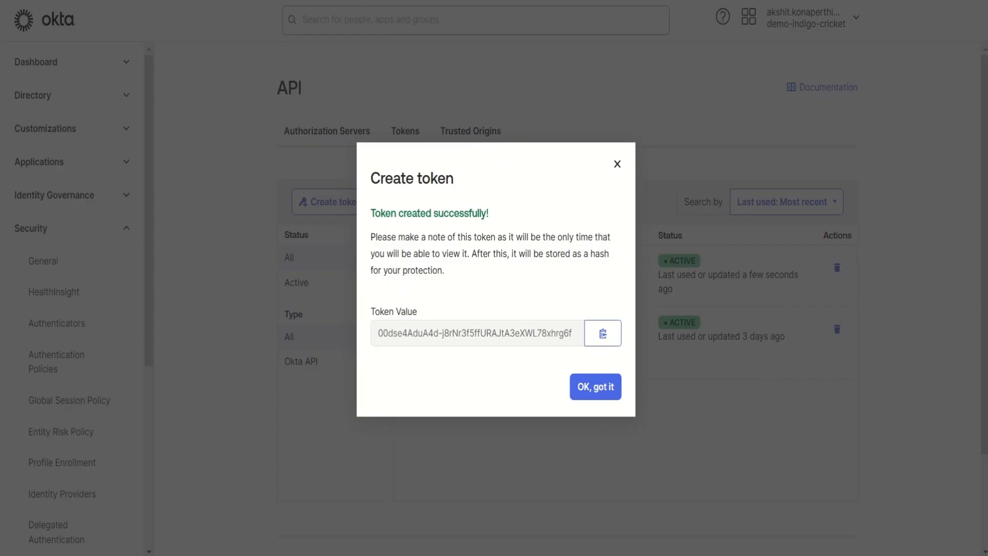
Step: Switch to Okta, dismiss the token dialog, and copy the group ID from the Software Engineer group's page address
left_click(595, 387)
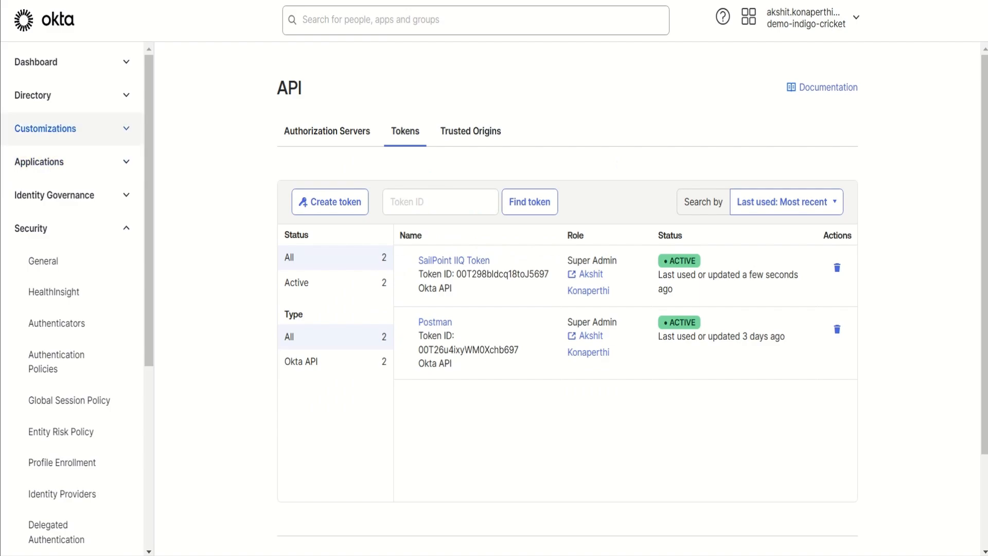
left_click(33, 96)
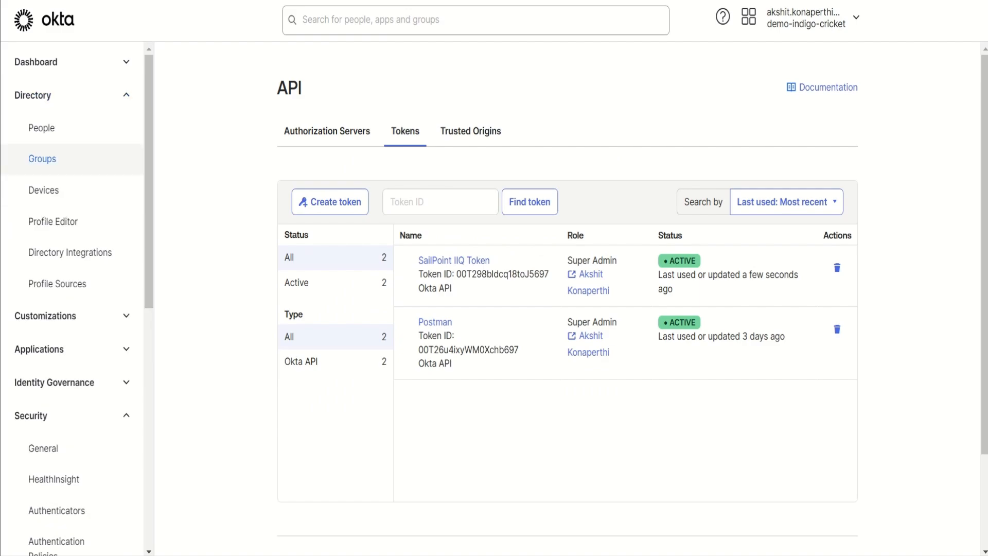
left_click(41, 159)
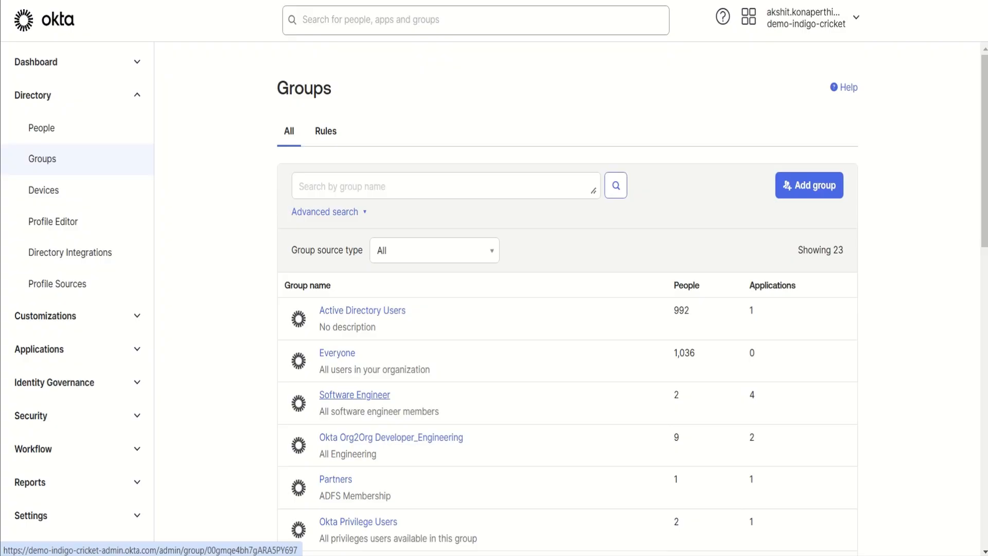
left_click(354, 395)
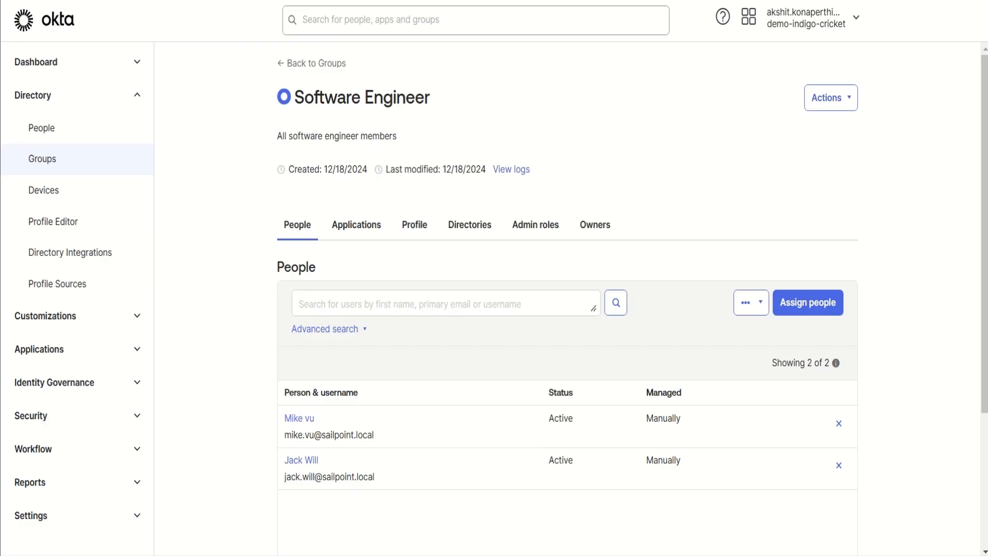
right_click(362, 1)
left_click(402, 127)
Step: Switch back to IdentityIQ, insert the copied group ID into the groups filter condition, and test the connection again
key("ctrl+Tab")
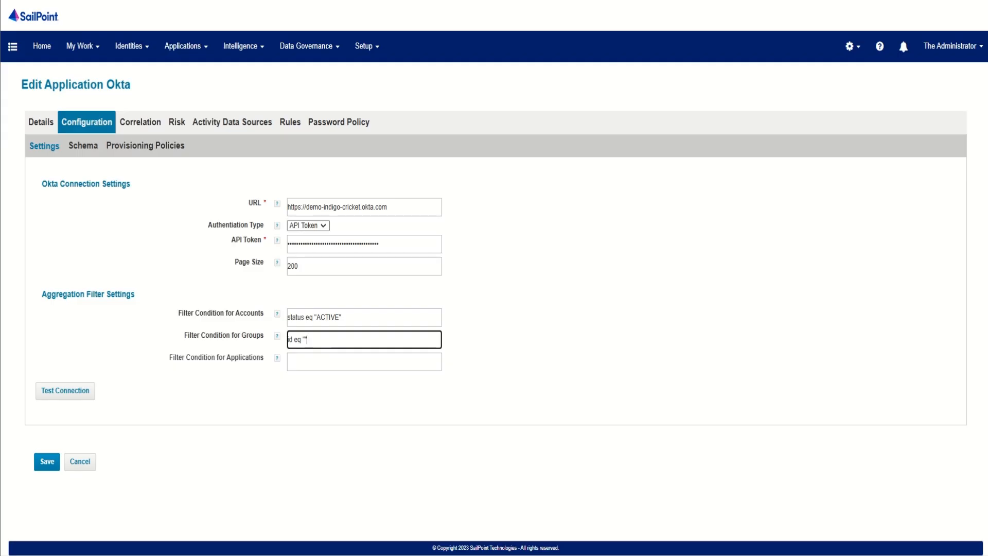
key("ctrl+v")
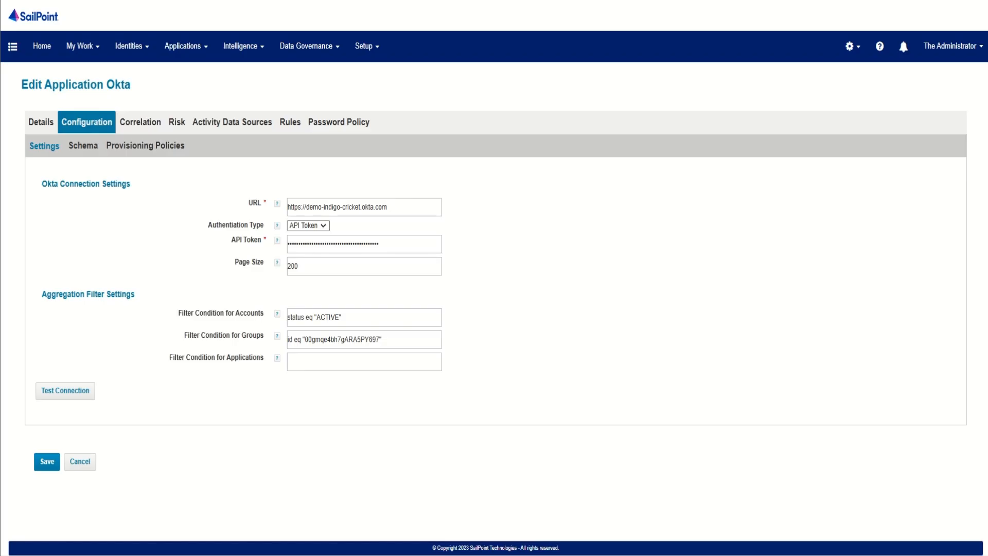
left_click(64, 391)
Step: Discover the schema attributes for the Okta application's account object type and review the attribute list
left_click(83, 146)
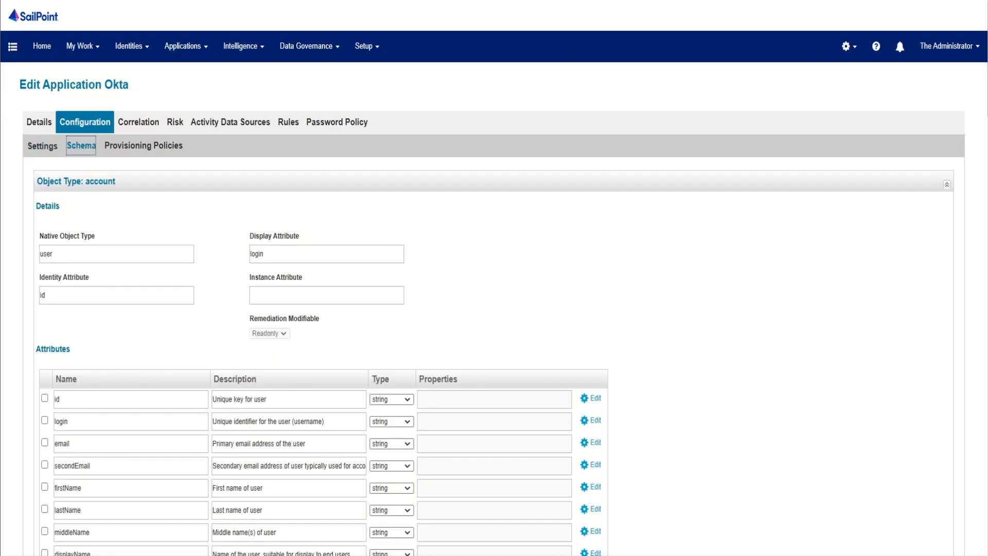
scroll(494, 278, "down", 20)
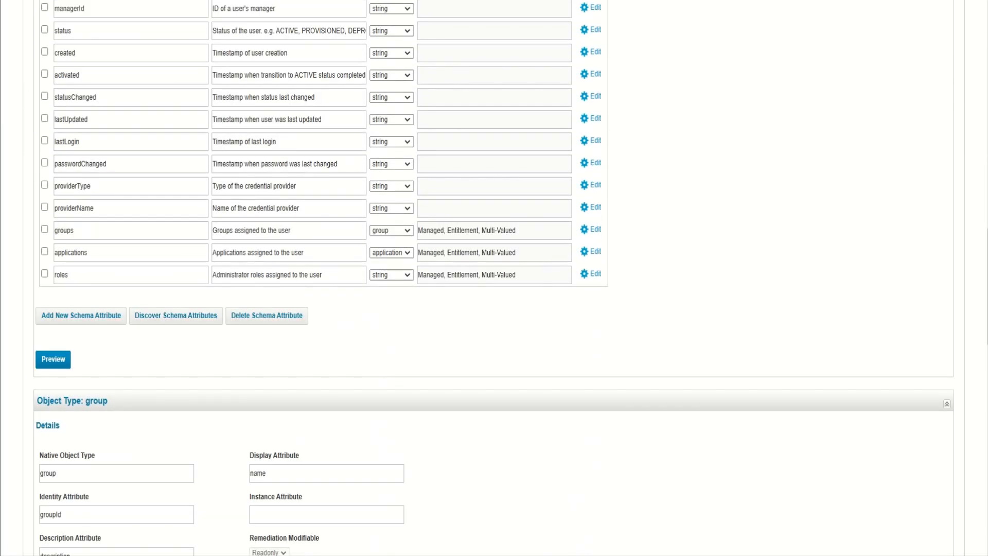
left_click(176, 316)
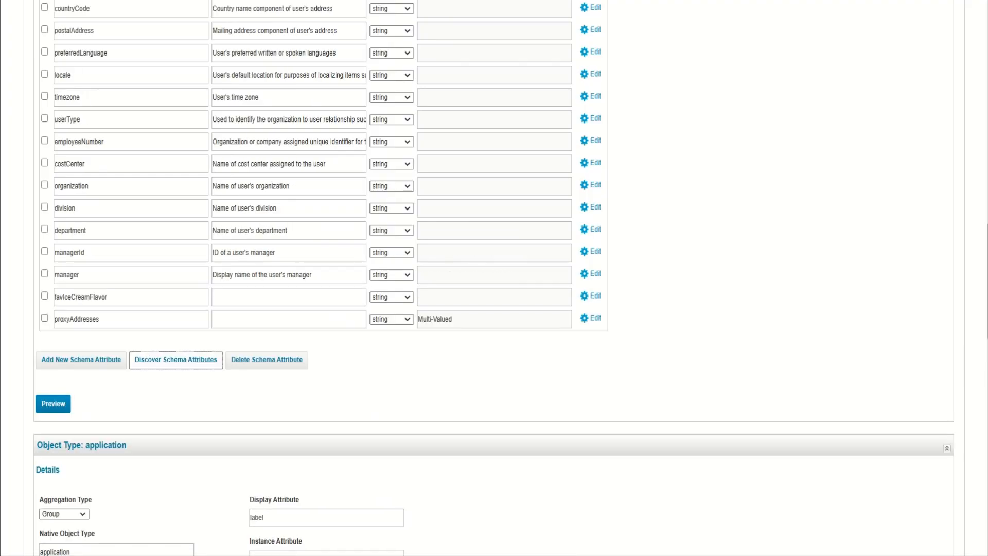
scroll(494, 278, "up", 15)
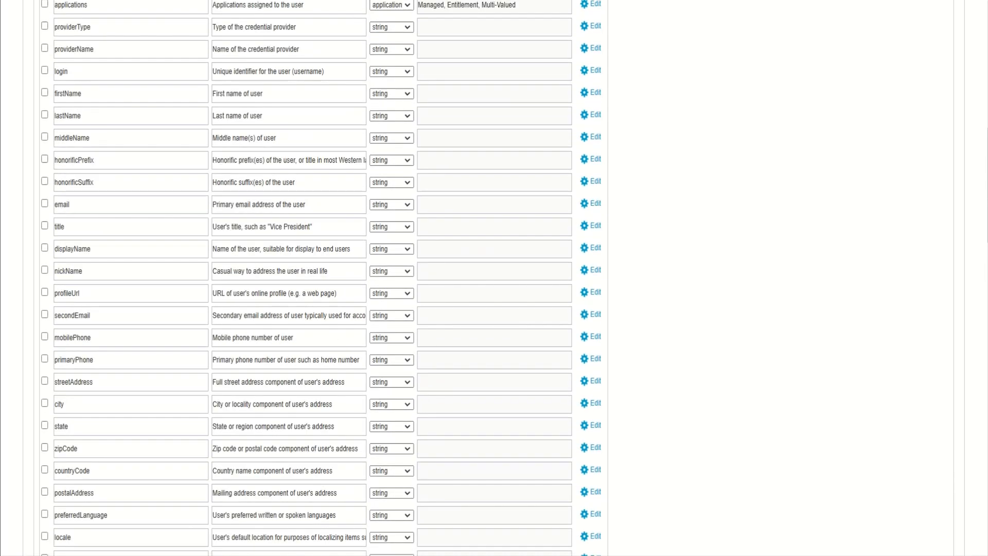
scroll(494, 278, "up", 3)
scroll(495, 278, "down", 20)
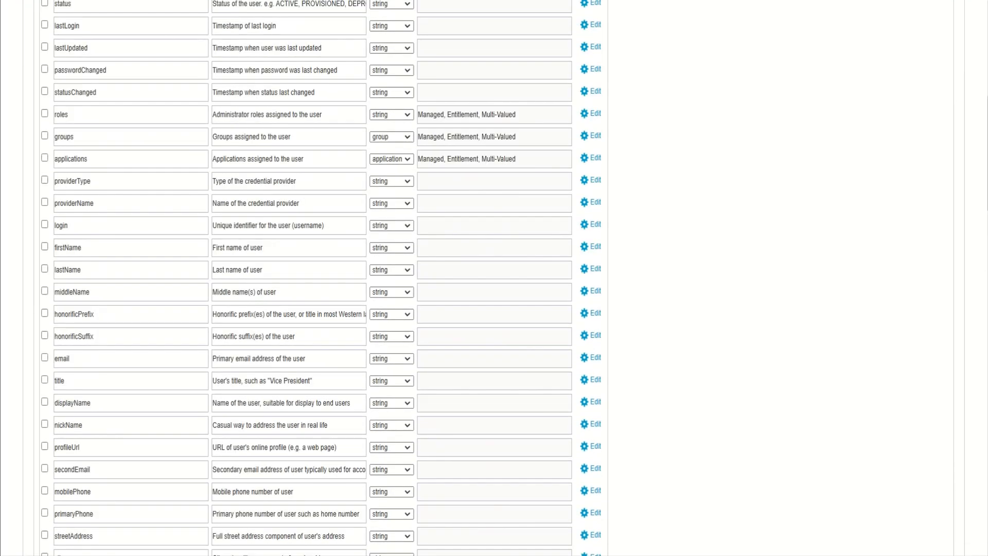
scroll(494, 278, "up", 6)
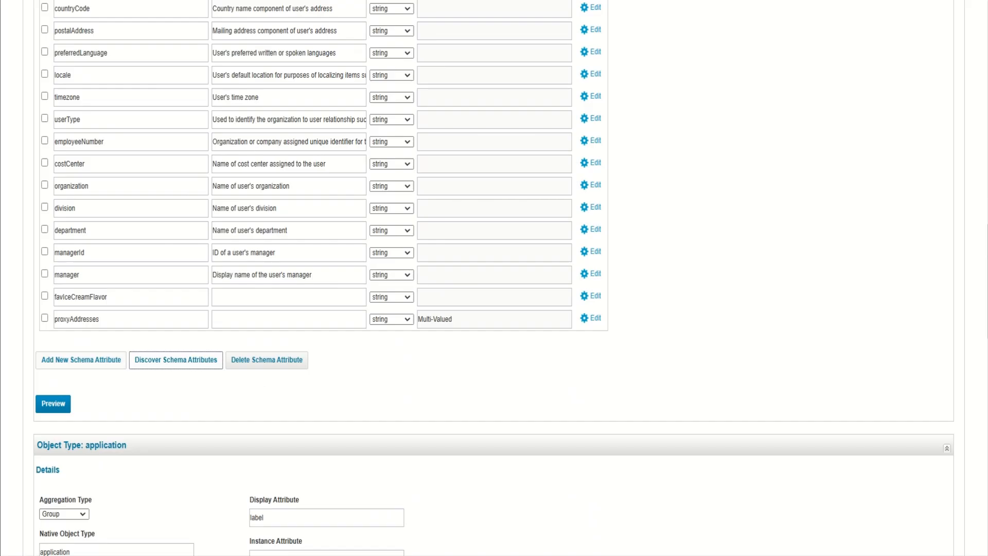
Step: Preview the account data for the Okta application's account object type, look through the sample records, and close the preview
left_click(53, 404)
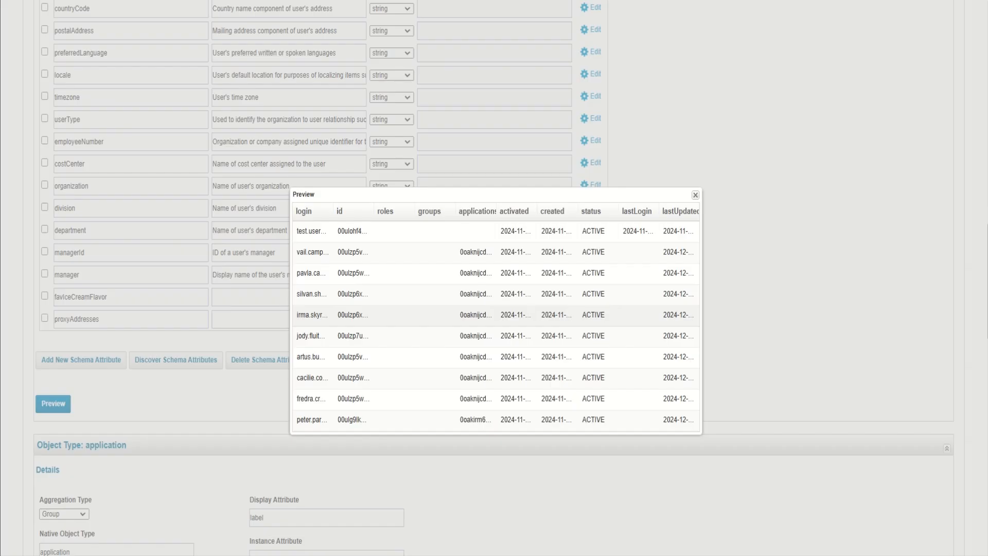
scroll(494, 334, "down", 4)
scroll(494, 334, "up", 8)
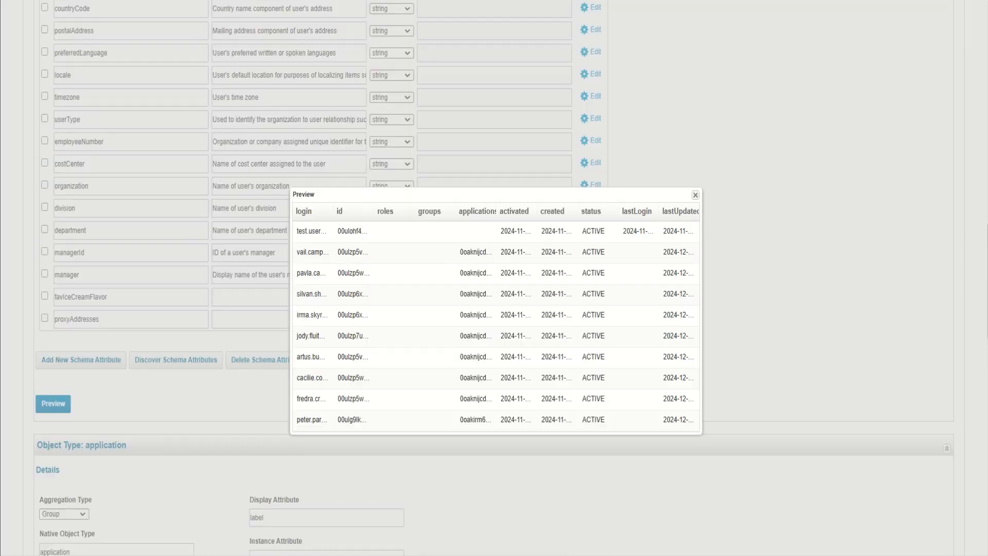
left_click(695, 349)
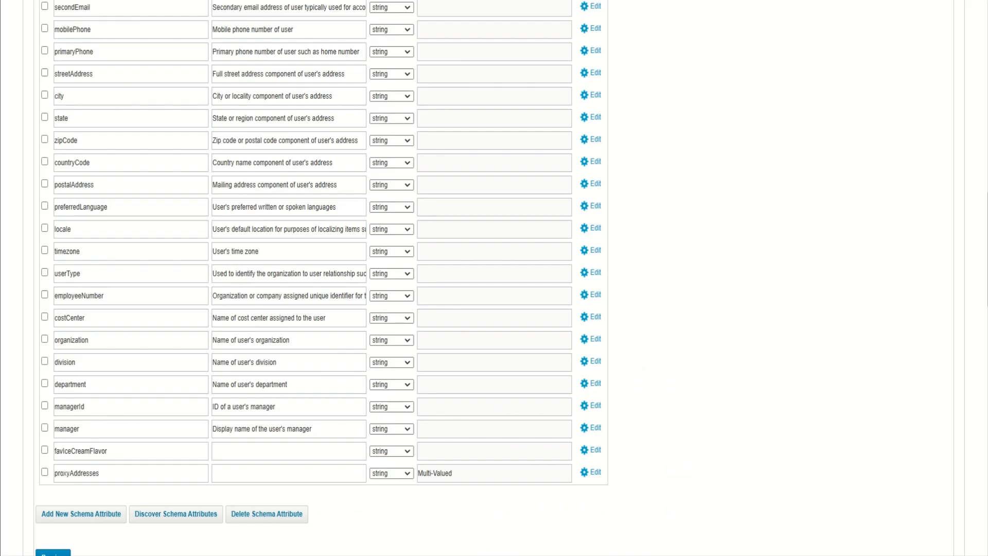
Step: Preview the data of the group object type, widen the name column to read the full group name, and close the preview
scroll(695, 349, "down", 8)
scroll(494, 277, "down", 12)
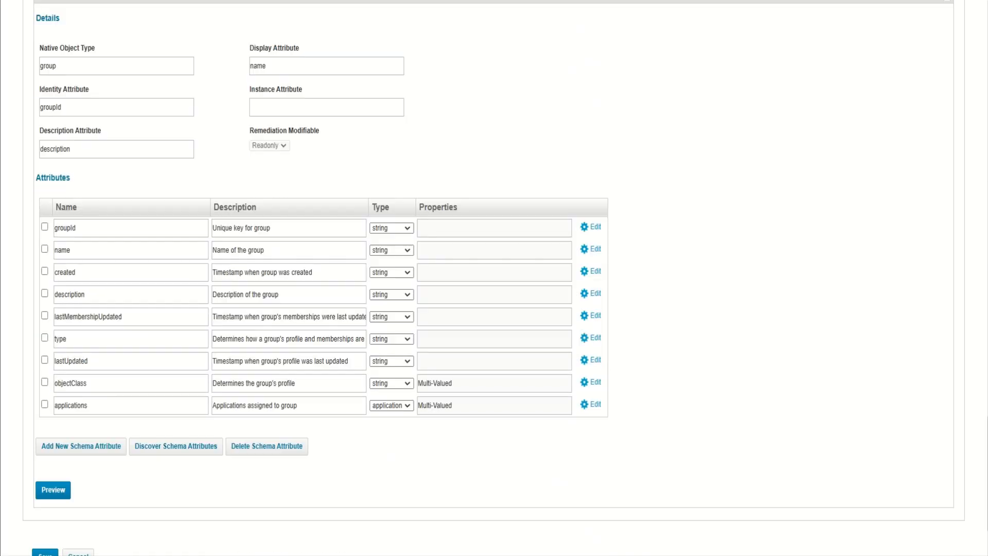
left_click(53, 440)
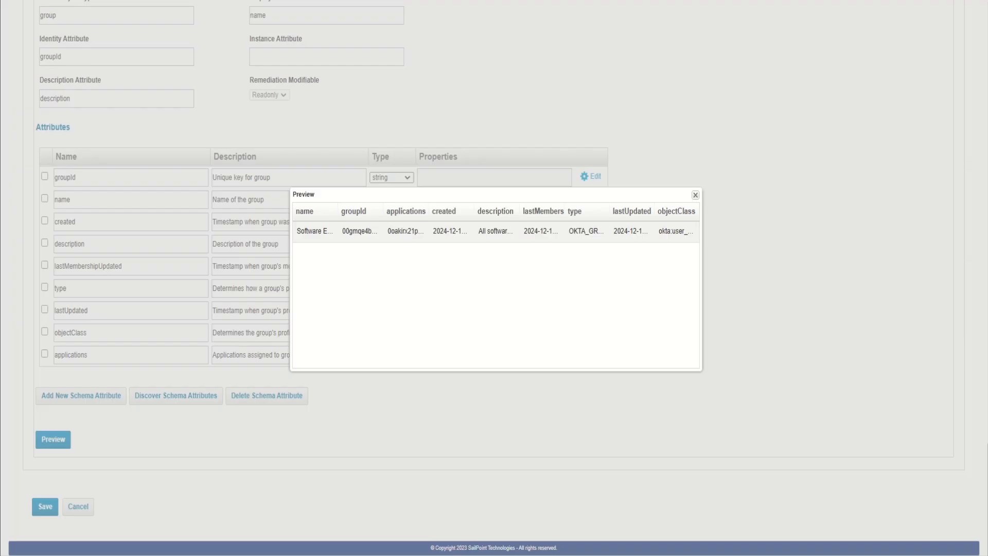
double_click(338, 211)
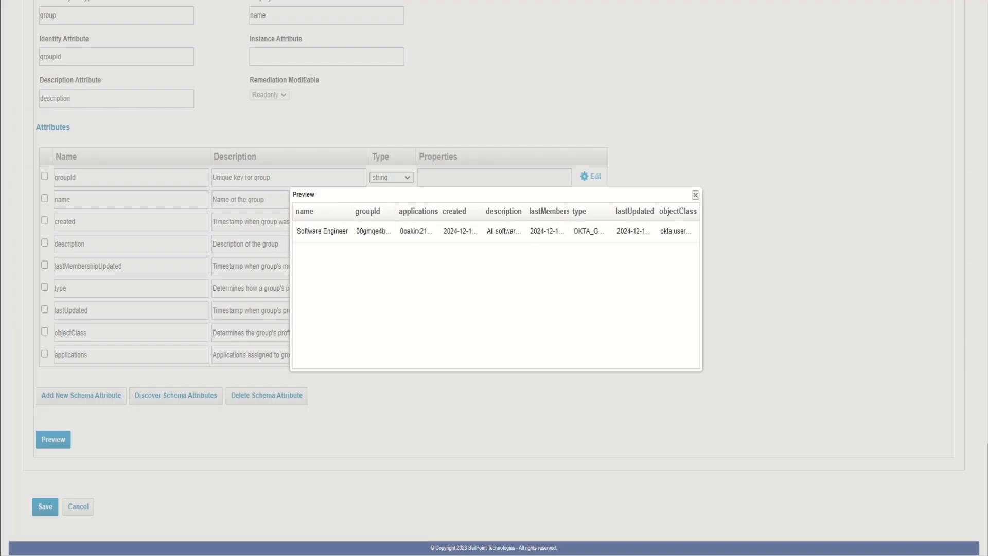
left_click(695, 195)
Step: Assign the existing OKTA account Correlation Config as the Okta application's account correlation
scroll(695, 195, "up", 16)
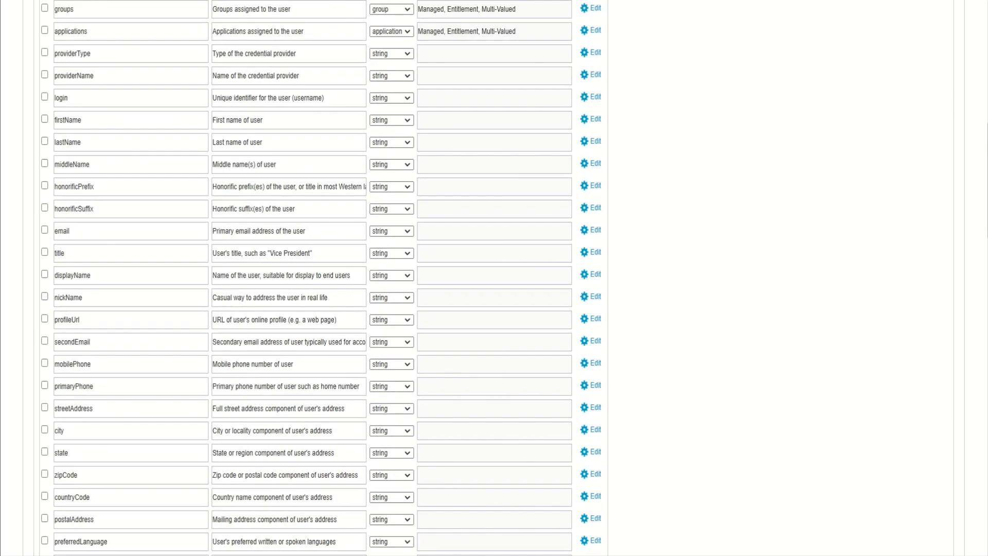
scroll(494, 278, "up", 10)
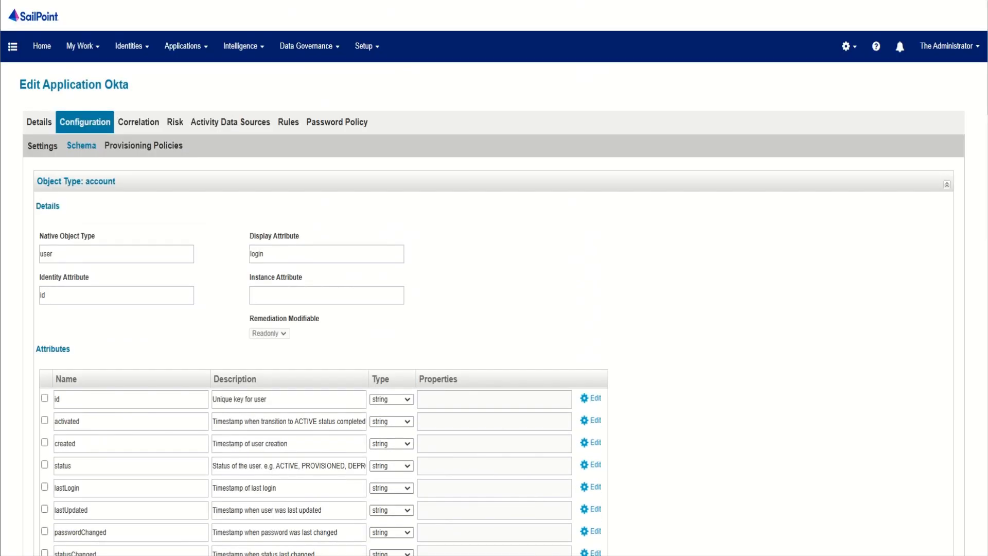
left_click(138, 122)
left_click(102, 223)
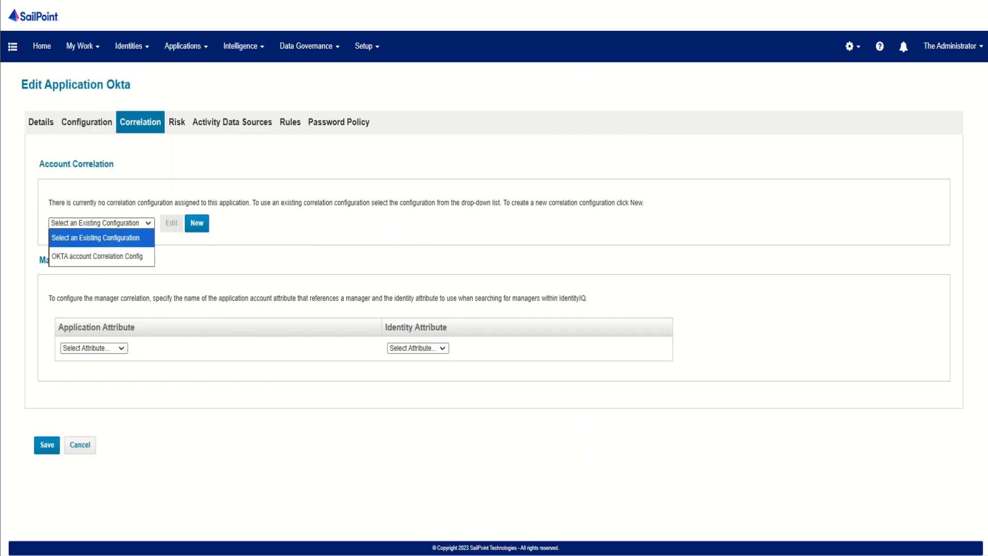
key("Return")
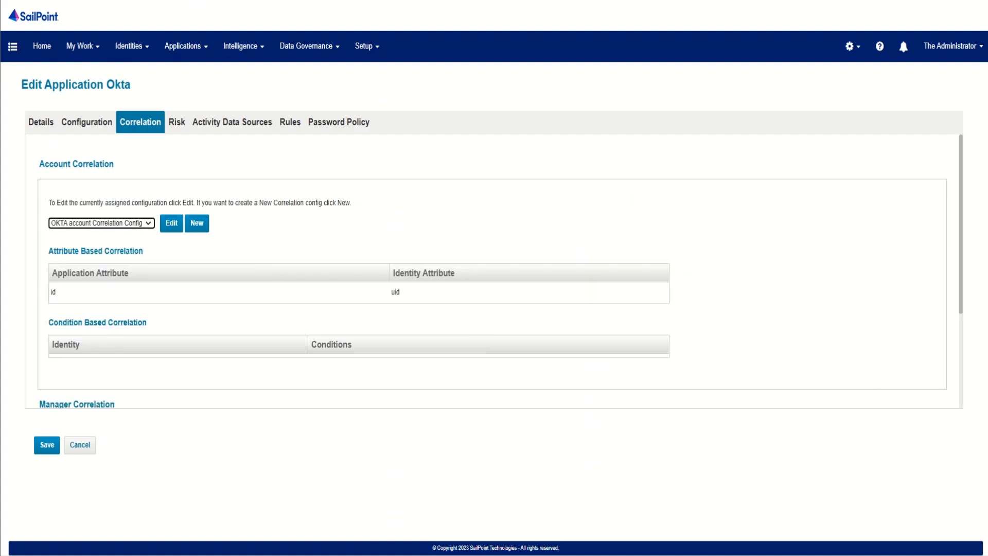
Step: Set the manager correlation to match application attribute managerId with identity attribute ID, and save the Okta application
scroll(494, 271, "down", 2)
scroll(494, 271, "down", 2)
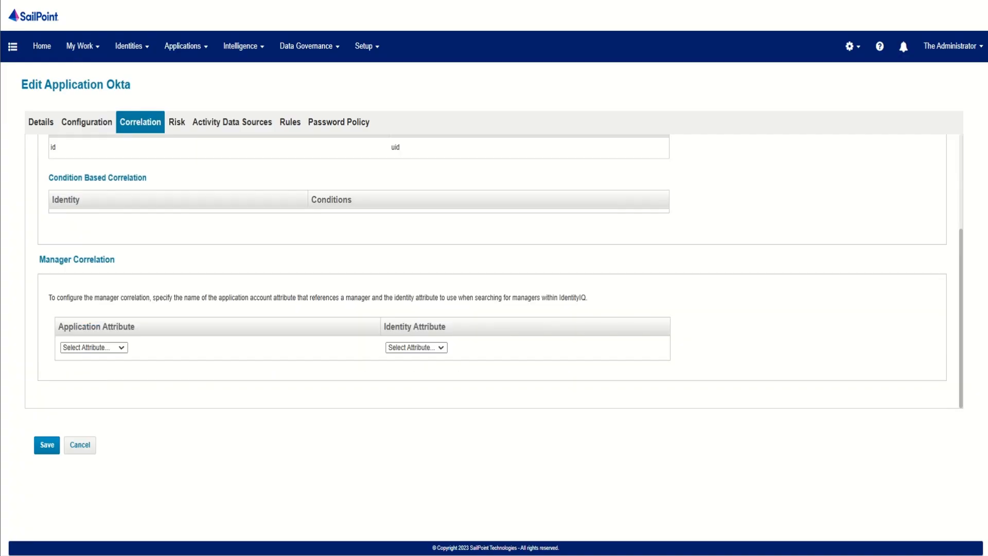
left_click(94, 347)
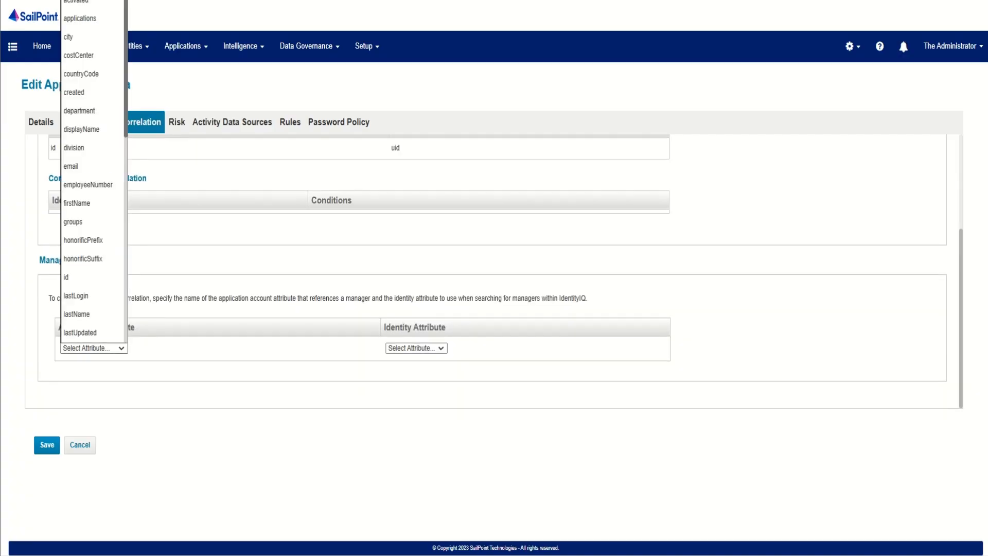
scroll(93, 295, "down", 1)
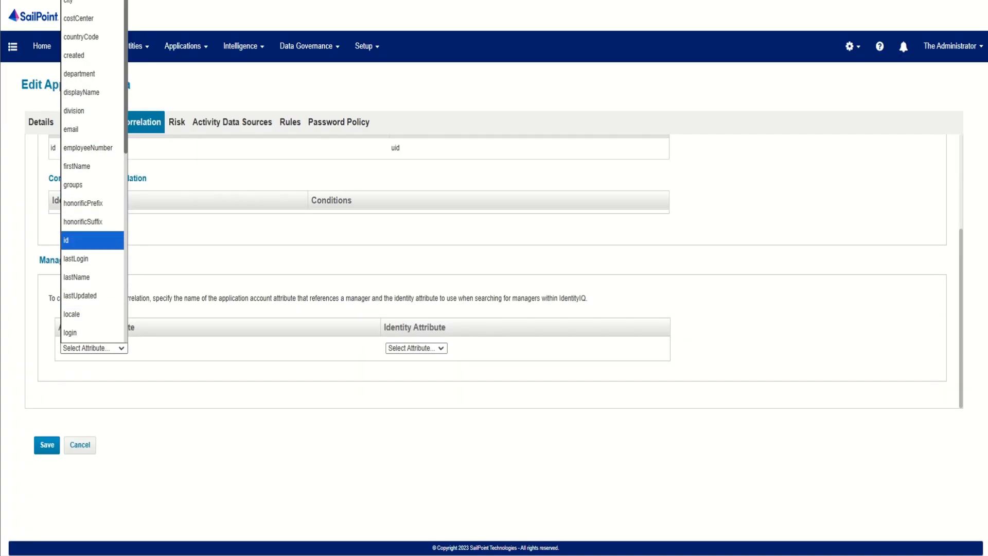
left_click(93, 240)
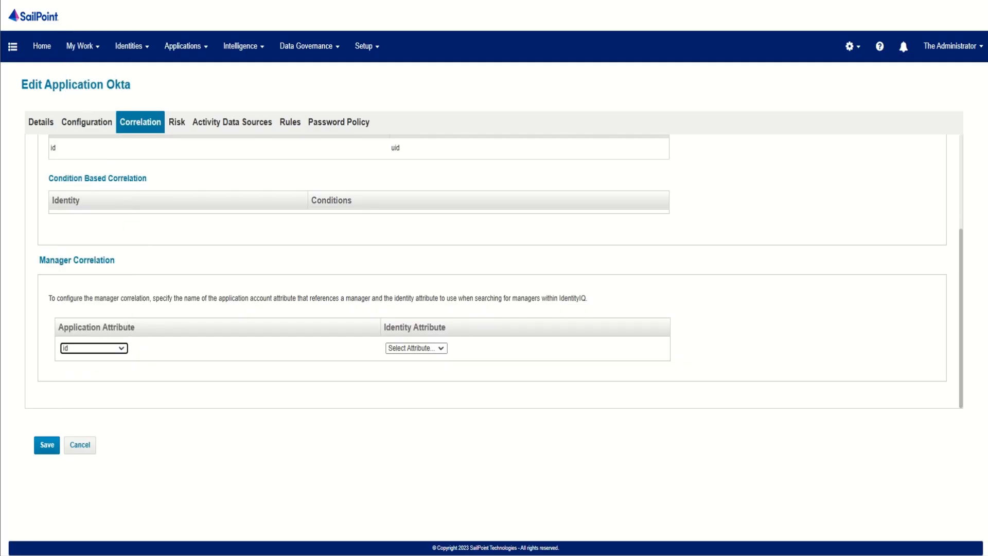
left_click(94, 348)
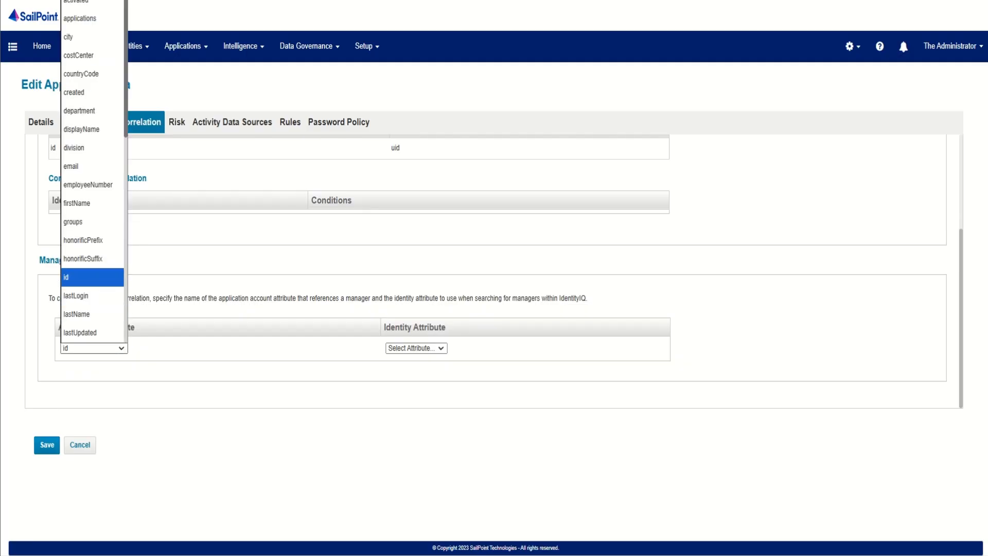
scroll(92, 278, "down", 8)
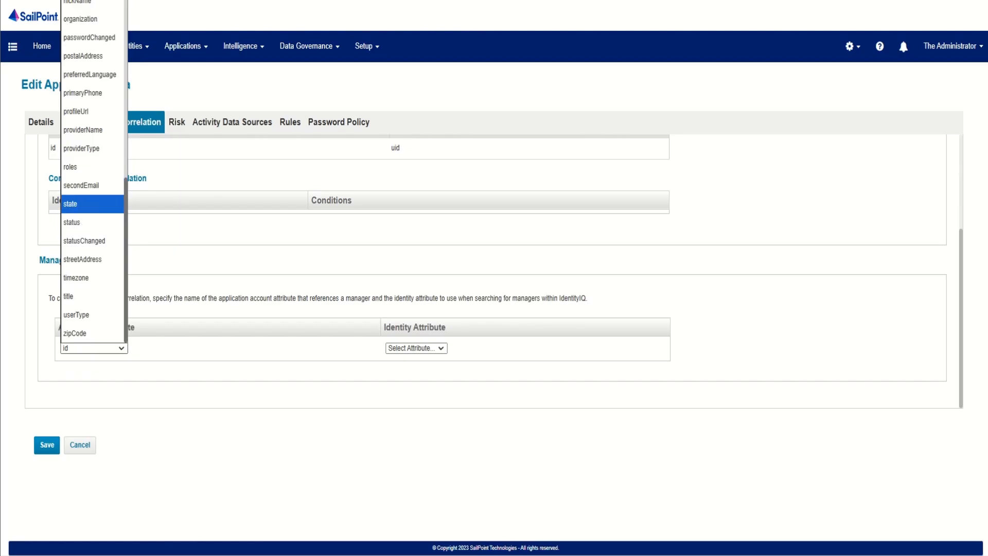
scroll(93, 203, "up", 6)
left_click(78, 253)
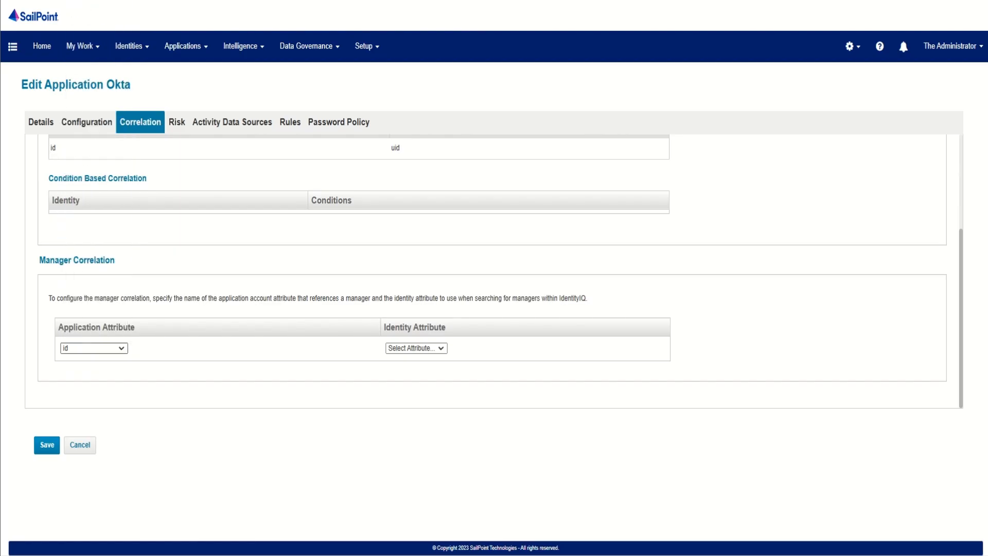
left_click(416, 348)
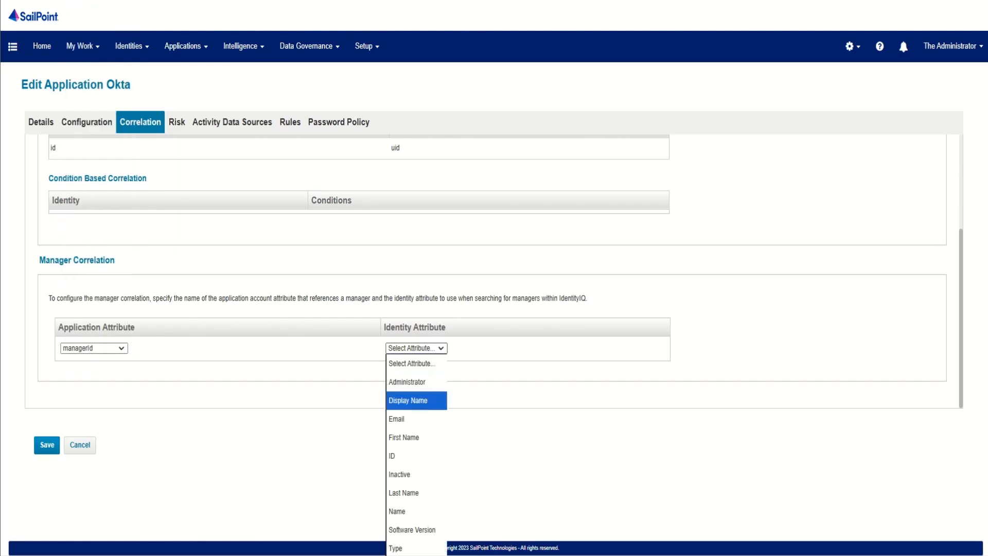
left_click(416, 455)
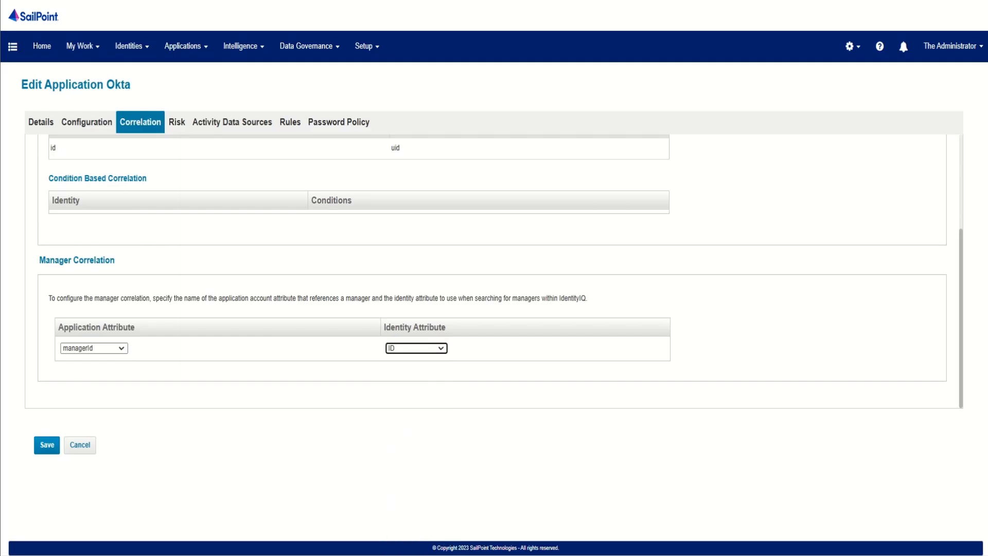
scroll(494, 272, "up", 3)
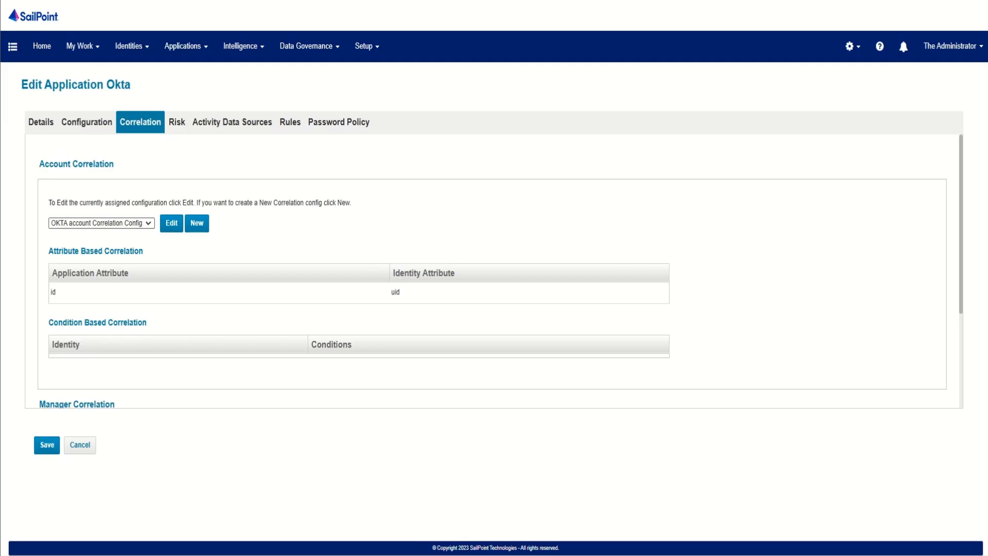
left_click(47, 445)
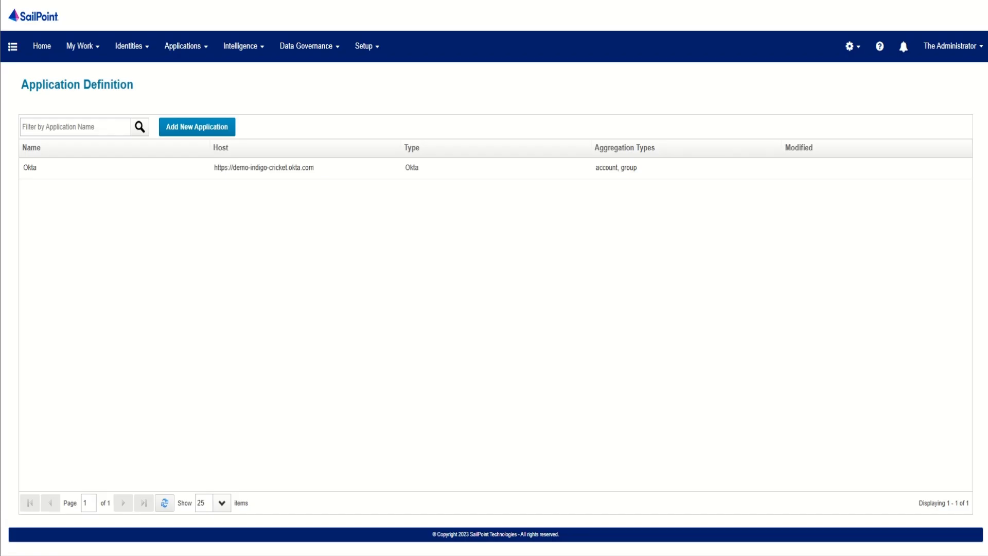
Step: Open the Department identity attribute for editing from Identity Mappings in the global settings
left_click(853, 47)
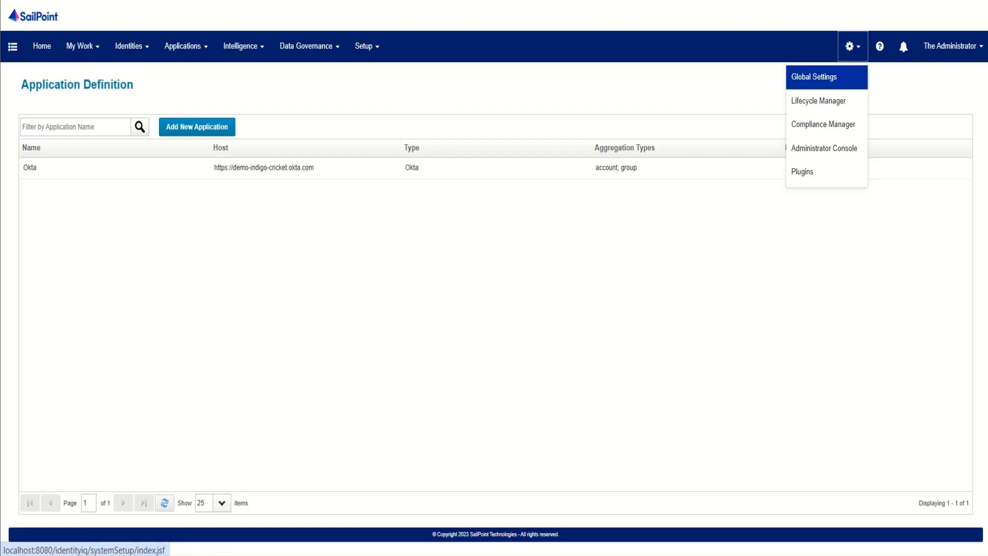
left_click(814, 77)
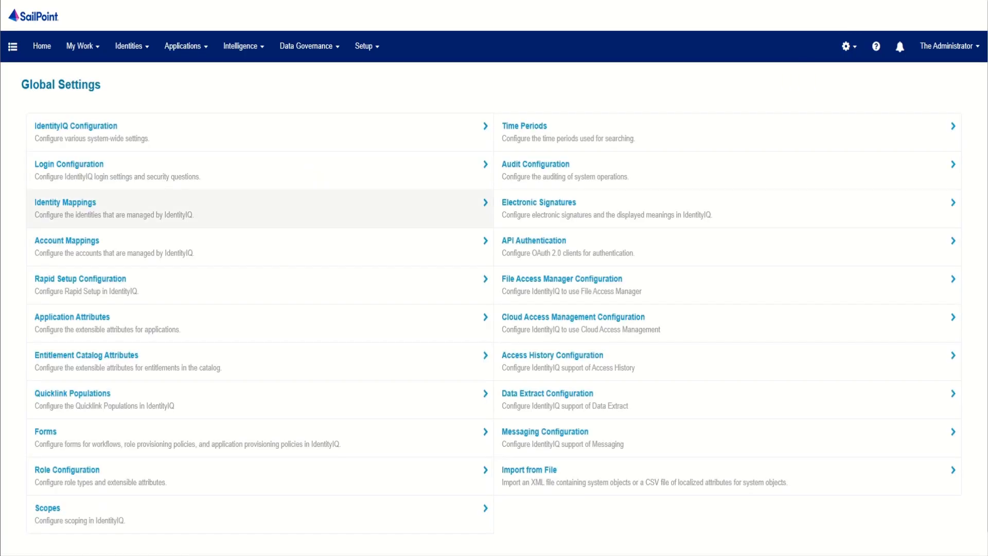
left_click(154, 208)
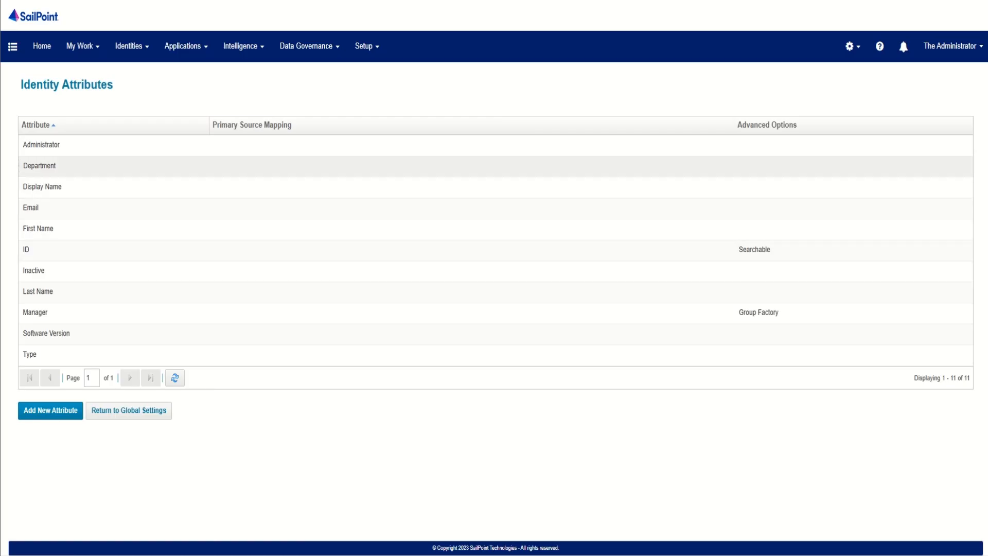
left_click(39, 165)
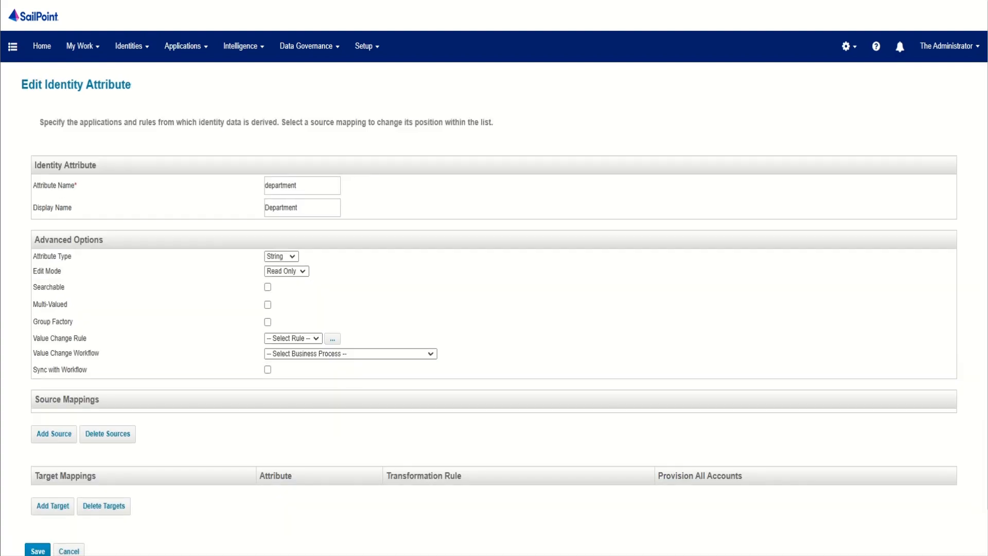
Step: Add the Okta application's department attribute as a source mapping for the Department identity attribute and save it
scroll(494, 278, "down", 1)
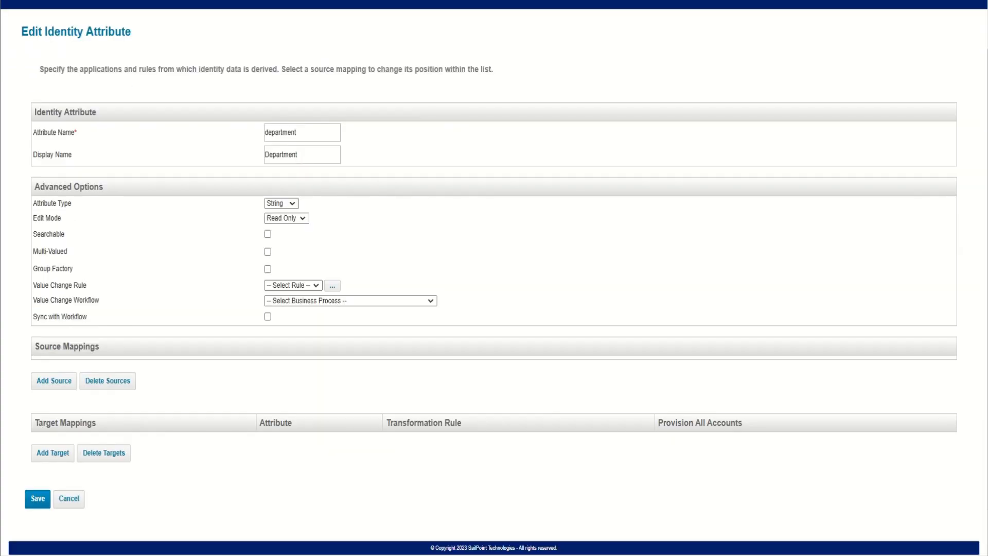
left_click(54, 381)
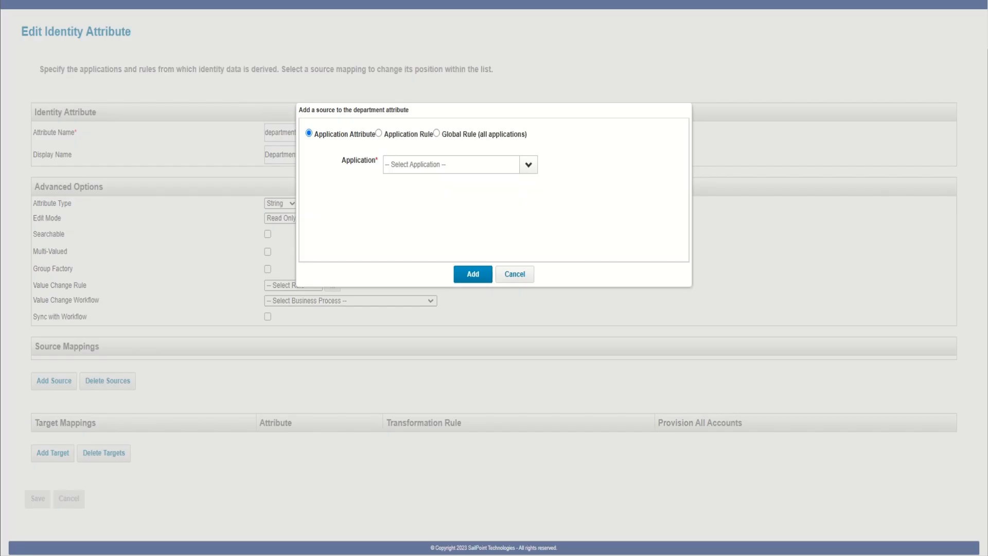
left_click(529, 165)
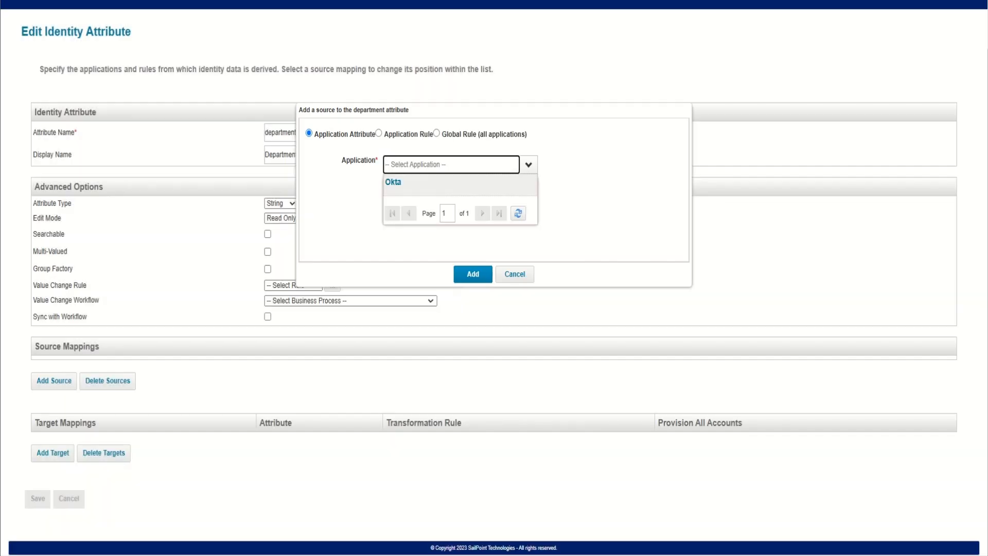
left_click(394, 181)
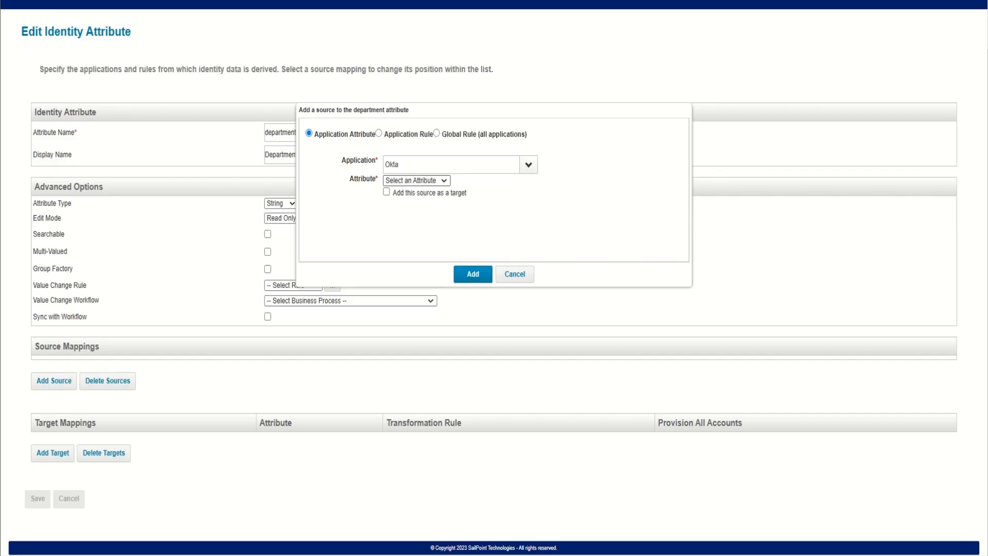
left_click(417, 181)
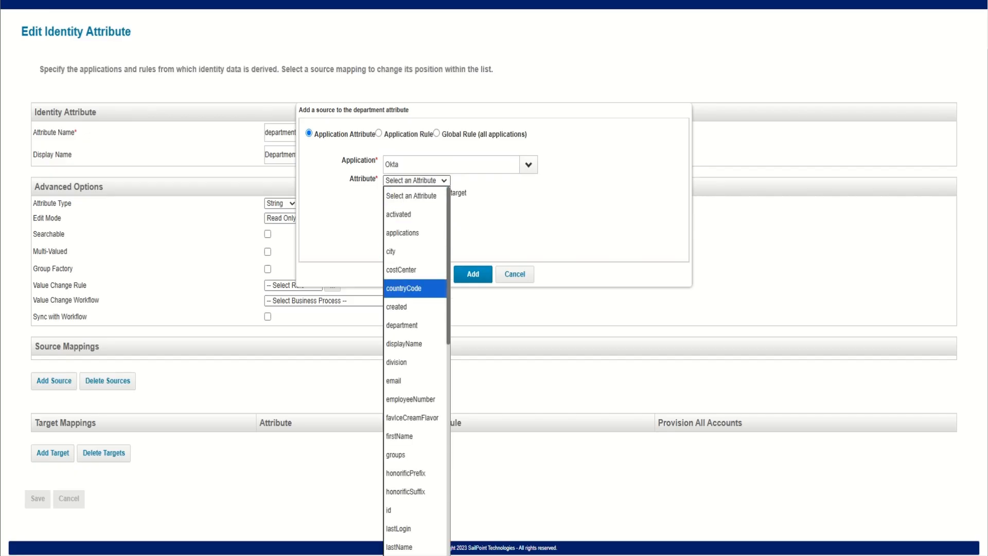
scroll(414, 289, "down", 3)
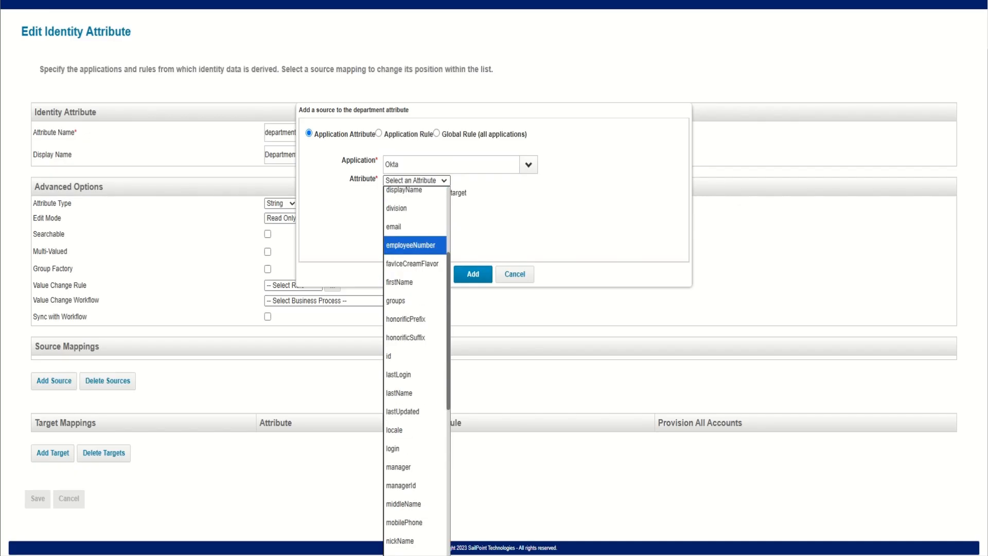
key("d")
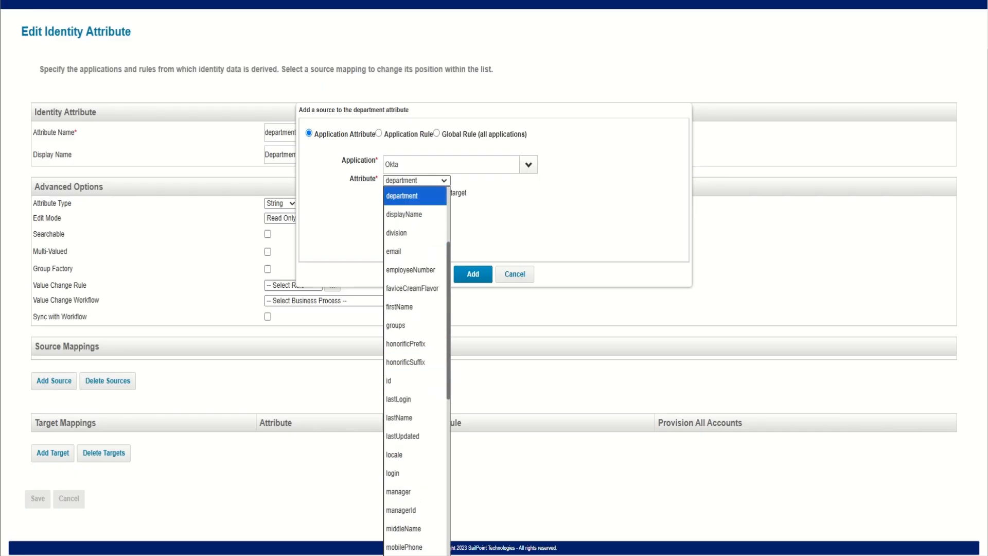
left_click(411, 196)
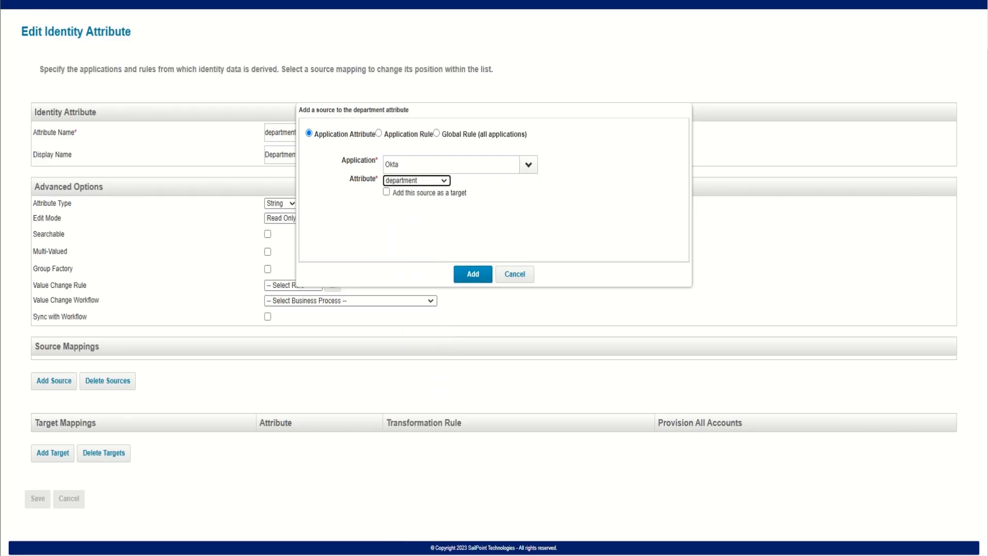
left_click(473, 274)
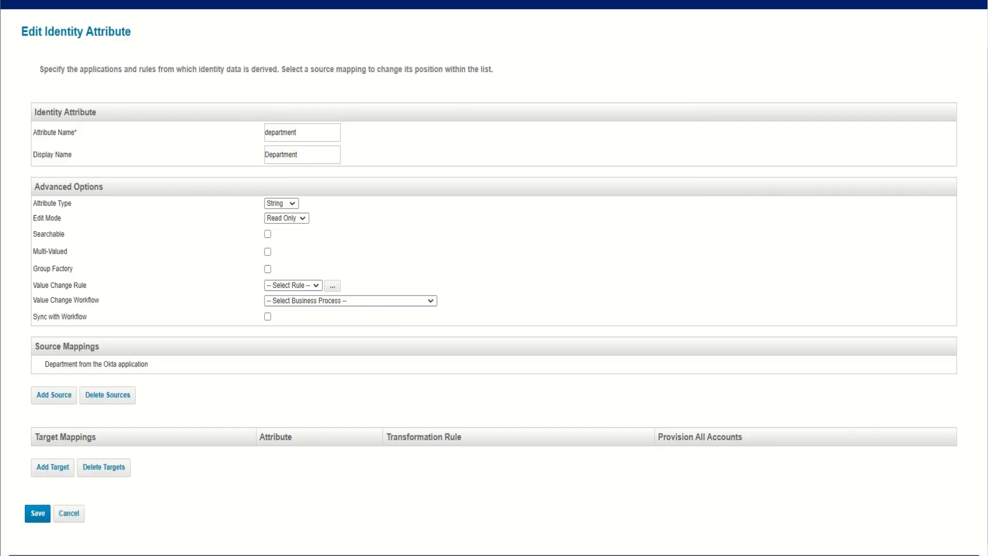
left_click(38, 513)
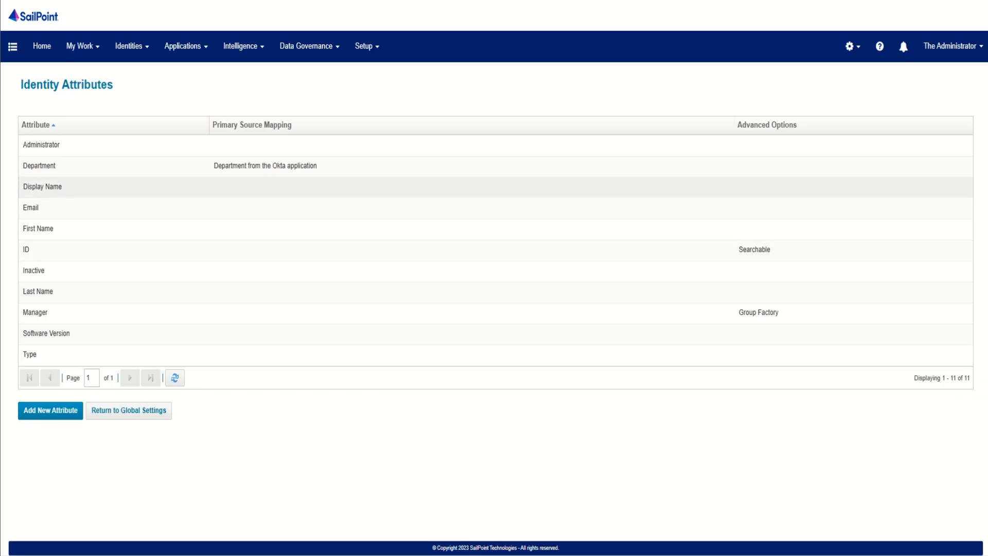
Step: Add the Okta application's displayName attribute as a source mapping for the Display Name identity attribute and save it
left_click(42, 187)
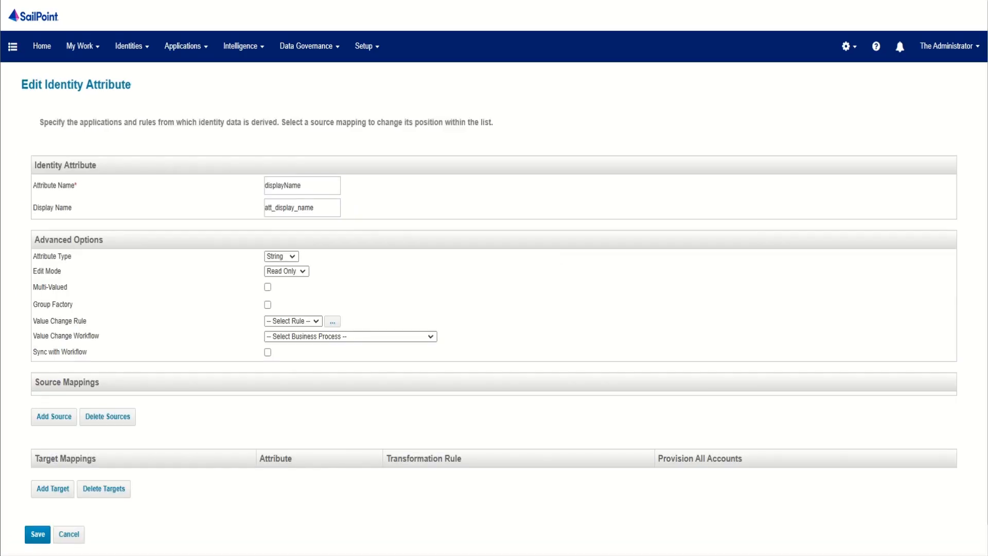
left_click(54, 417)
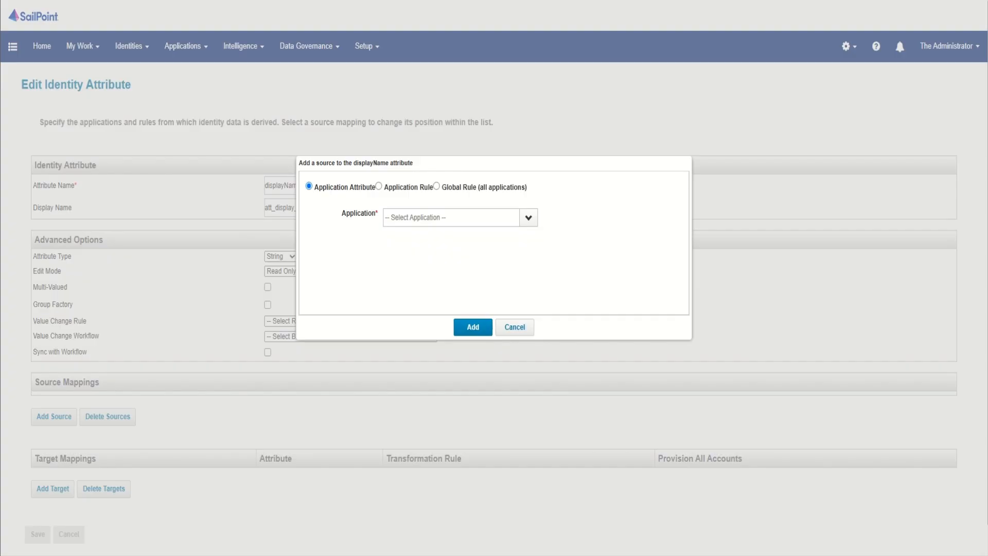
left_click(528, 218)
left_click(393, 235)
left_click(417, 233)
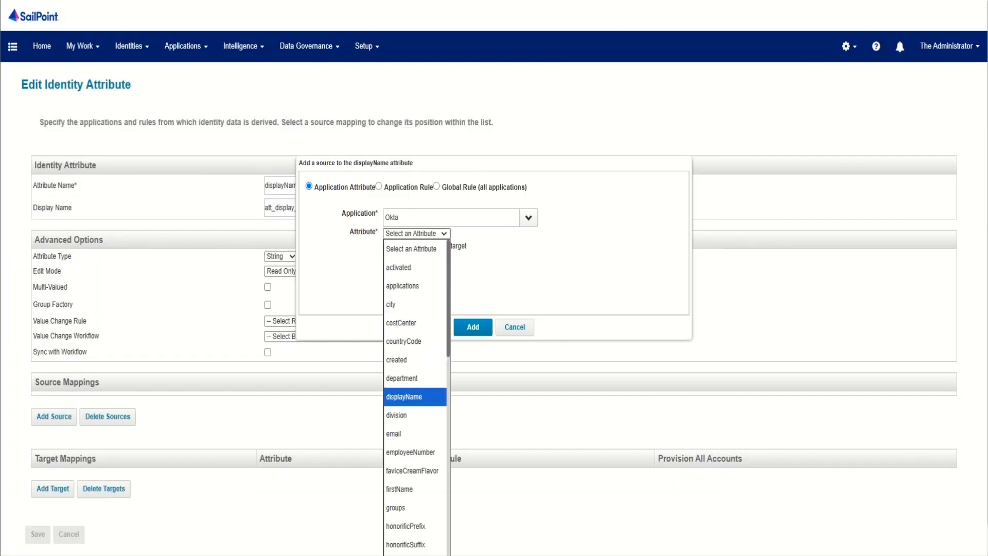
left_click(404, 397)
left_click(473, 327)
left_click(37, 549)
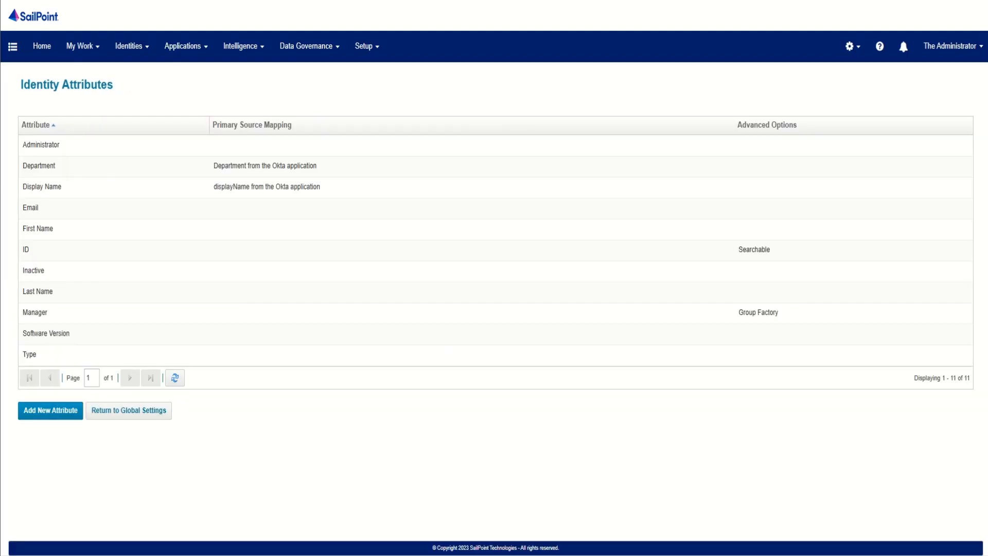
Step: Add the Okta application's email attribute as a source mapping for the Email identity attribute and save it
left_click(77, 207)
left_click(54, 416)
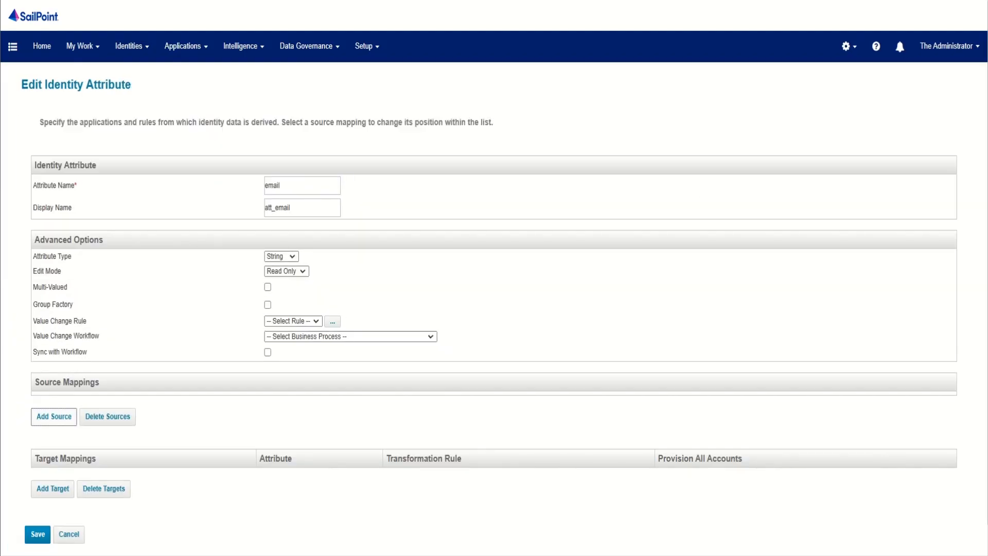
left_click(528, 217)
left_click(412, 240)
left_click(417, 234)
left_click(415, 434)
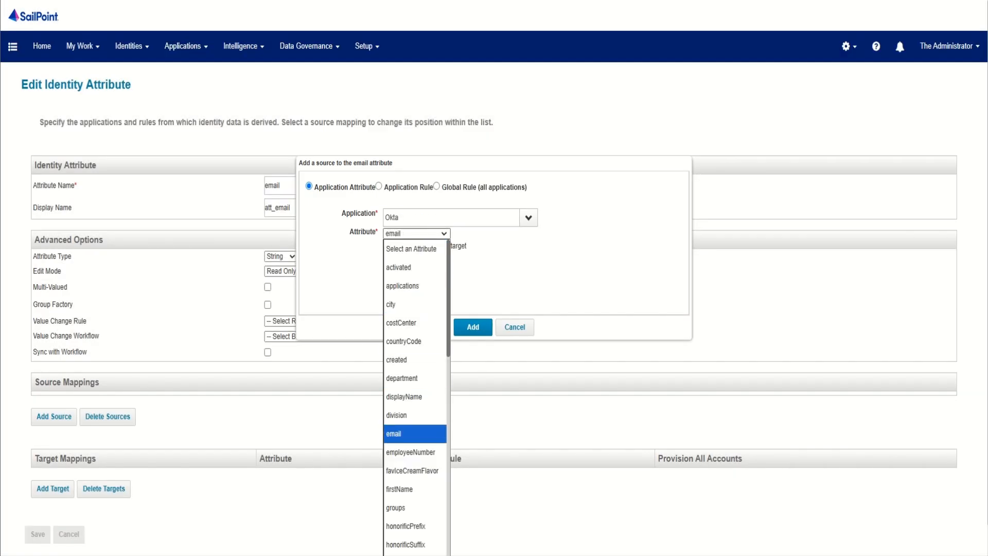
left_click(415, 434)
left_click(473, 327)
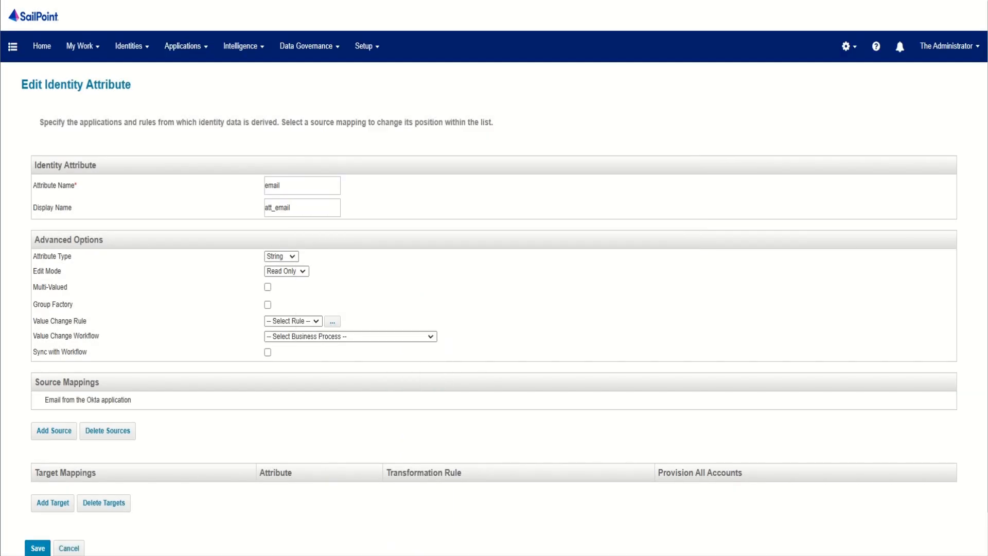
left_click(38, 548)
Step: Add the Okta application's firstName attribute as a source mapping for the First Name identity attribute and save it
left_click(43, 229)
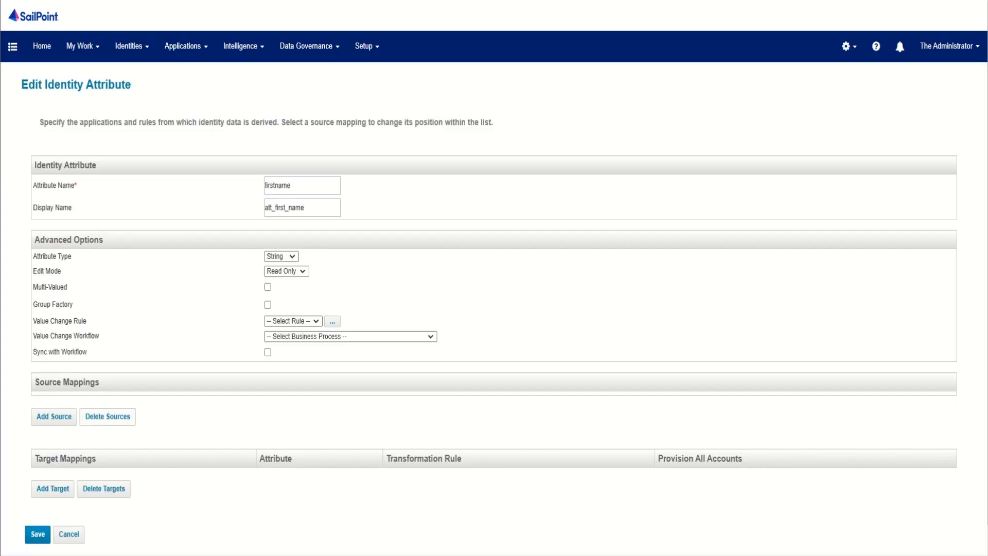
left_click(54, 416)
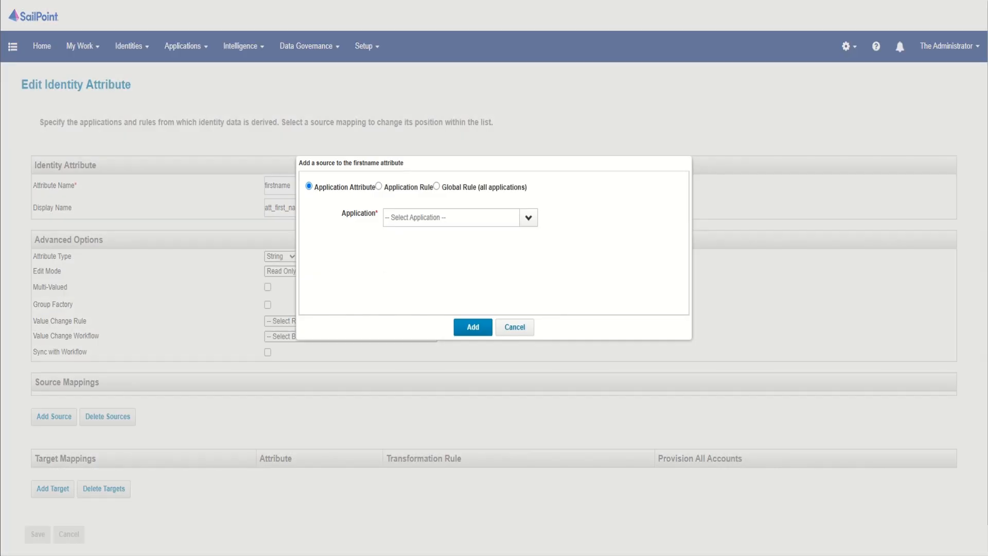
left_click(528, 217)
left_click(412, 236)
left_click(416, 234)
key("f")
left_click(415, 489)
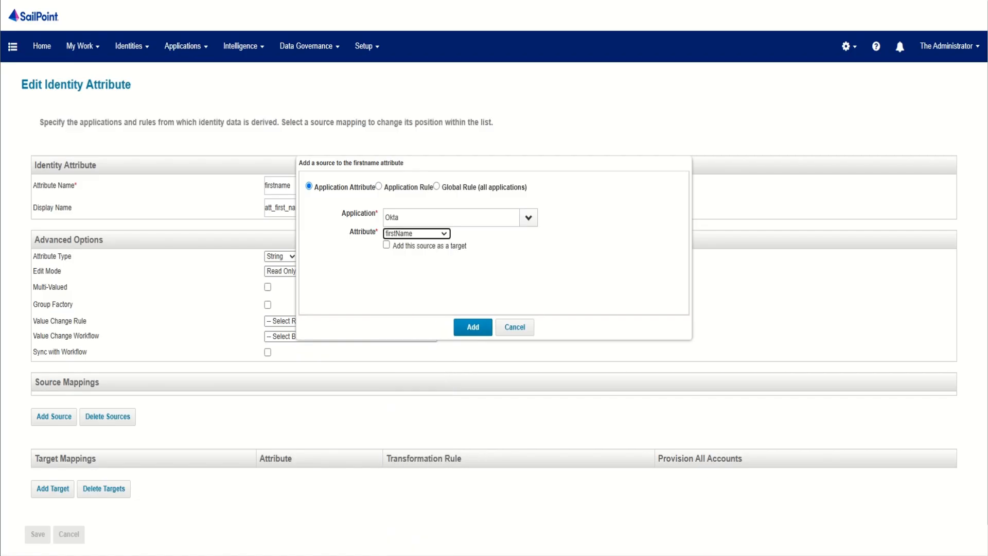
left_click(473, 327)
left_click(37, 546)
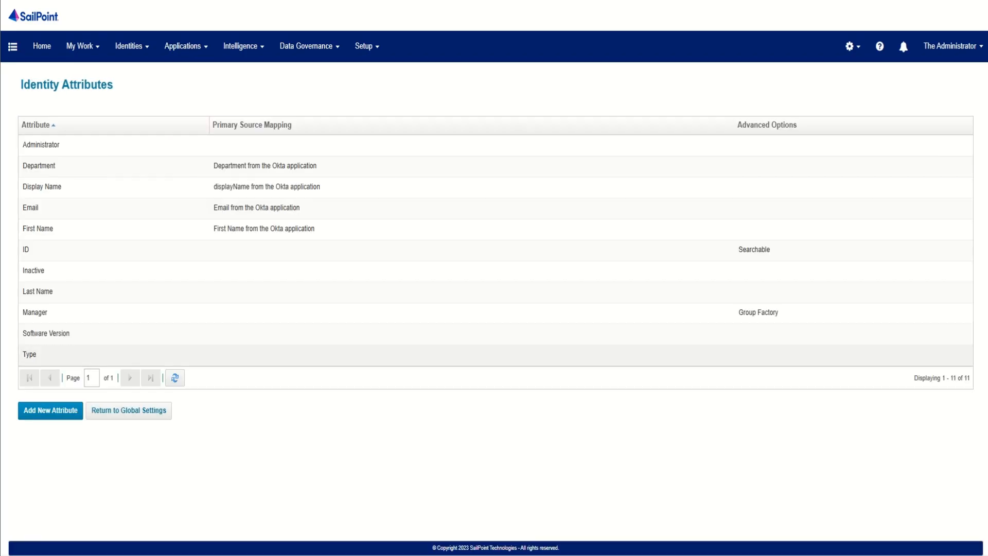
Step: Add the Okta application's id attribute as a source mapping for the ID identity attribute and save it
left_click(495, 249)
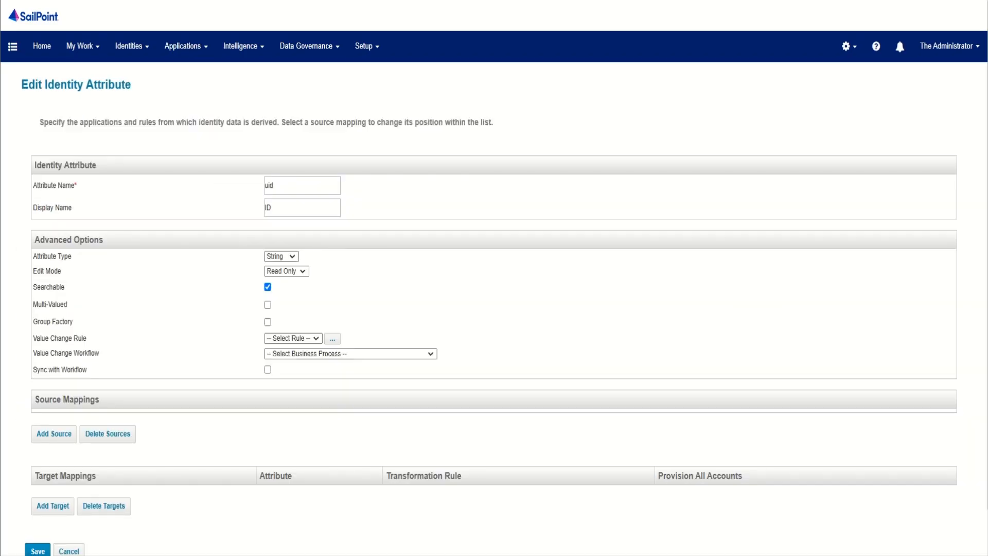
left_click(54, 433)
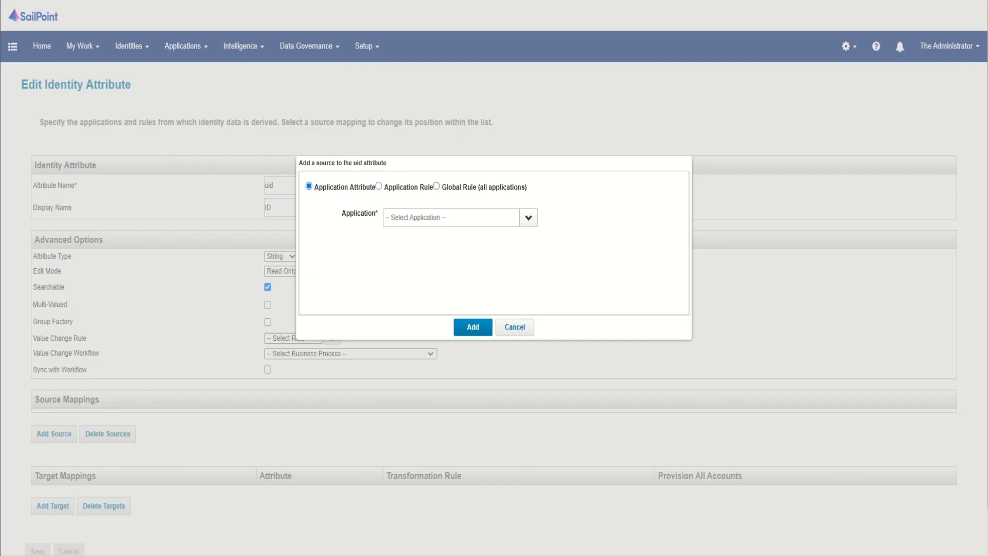
left_click(529, 218)
left_click(394, 235)
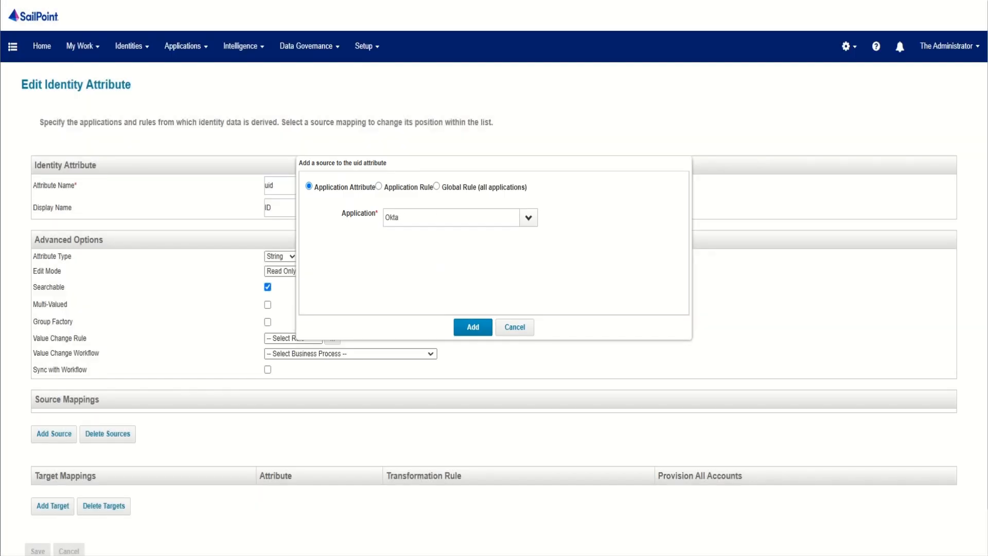
left_click(417, 233)
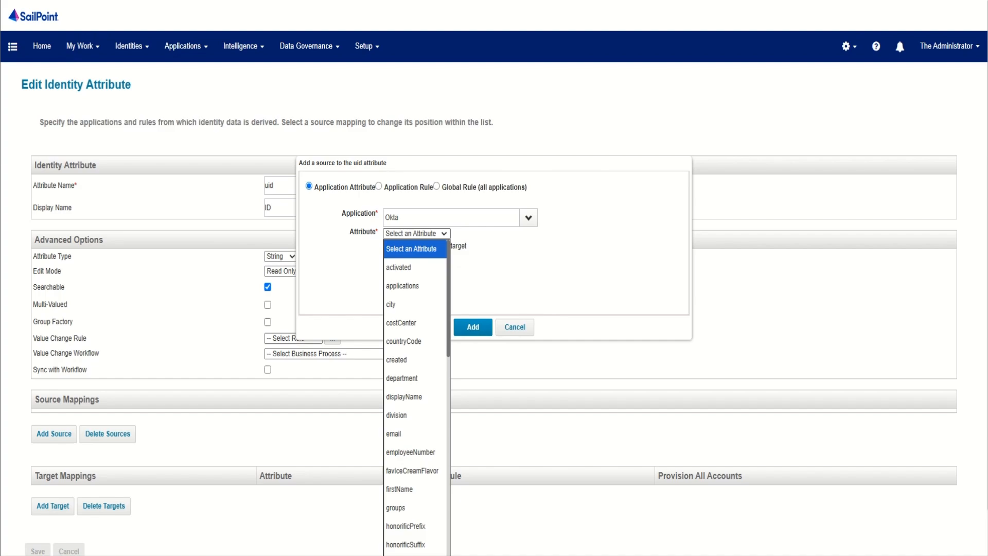
key("i")
scroll(415, 267, "up", 1)
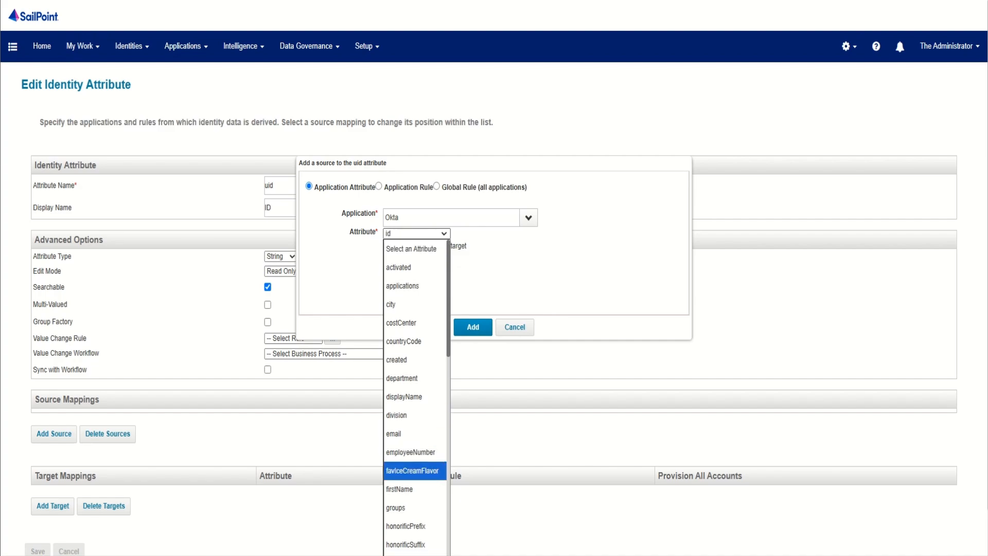
key("i")
key("Return")
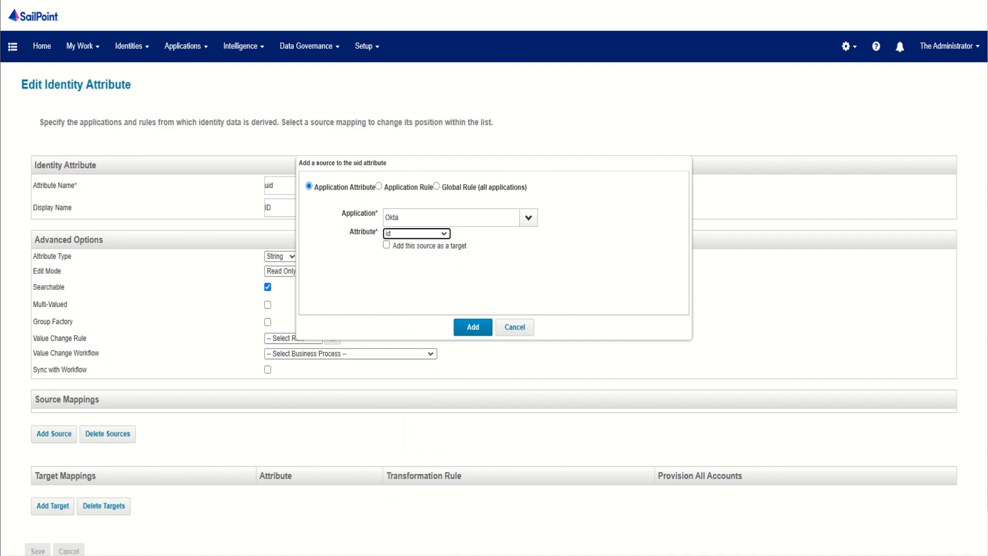
left_click(473, 328)
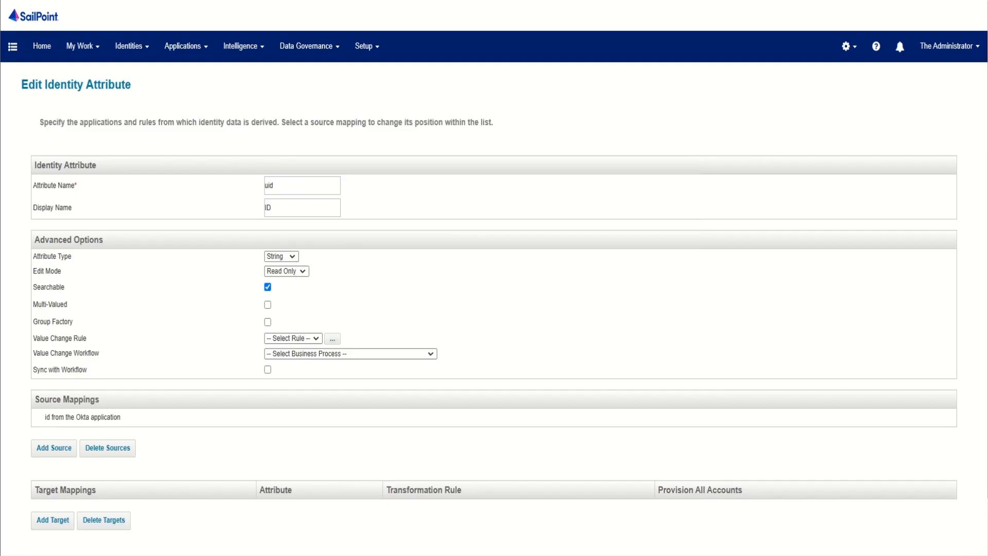
scroll(495, 278, "down", 2)
left_click(38, 499)
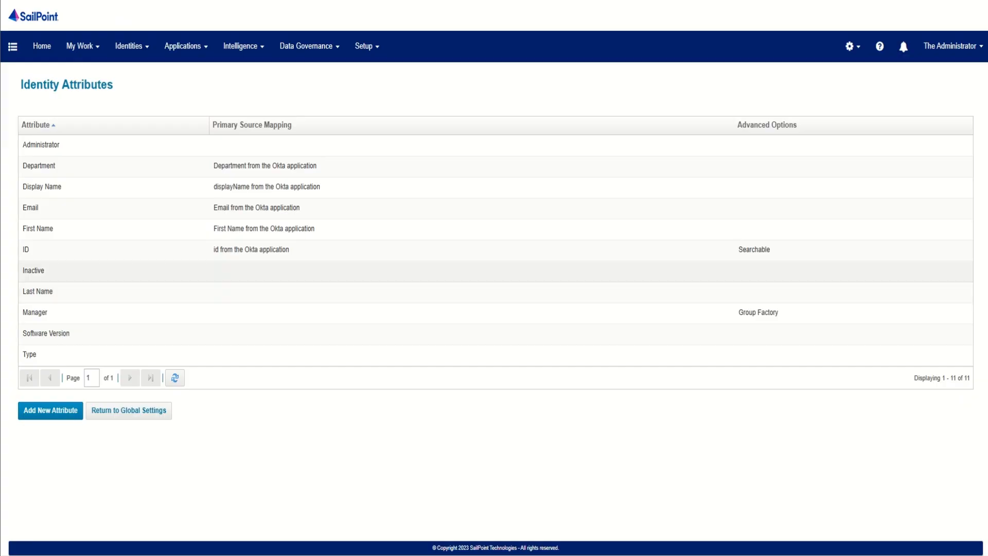
Step: Add the Okta application's lastName attribute as a source mapping for the Last Name identity attribute and save it
left_click(36, 292)
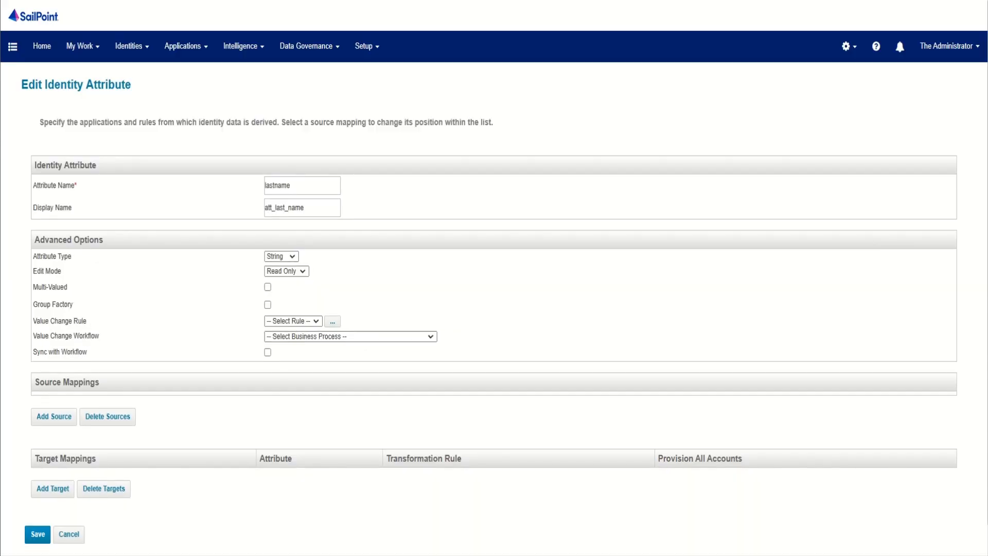
left_click(54, 416)
left_click(528, 218)
left_click(412, 236)
left_click(417, 234)
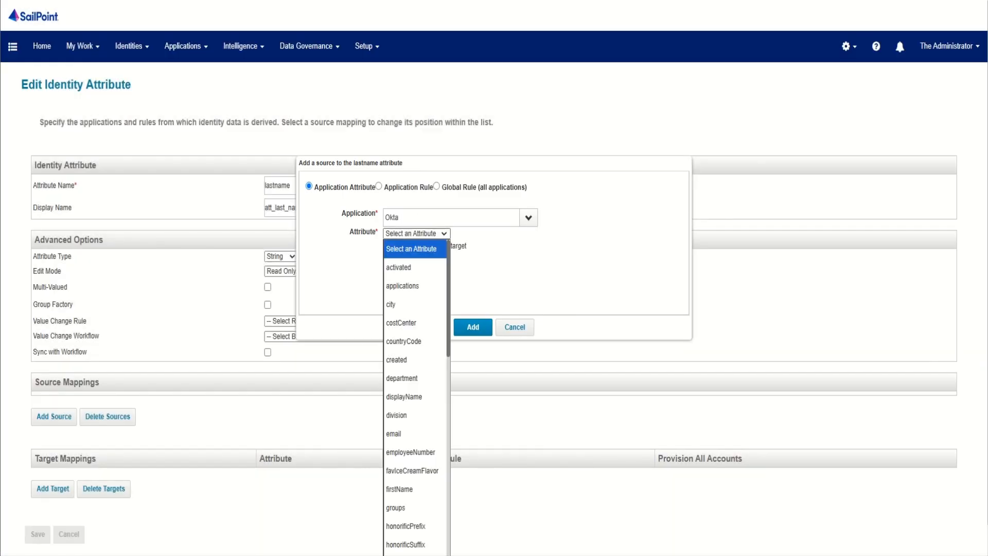
key("l")
scroll(415, 438, "down", 7)
key("l")
key("l")
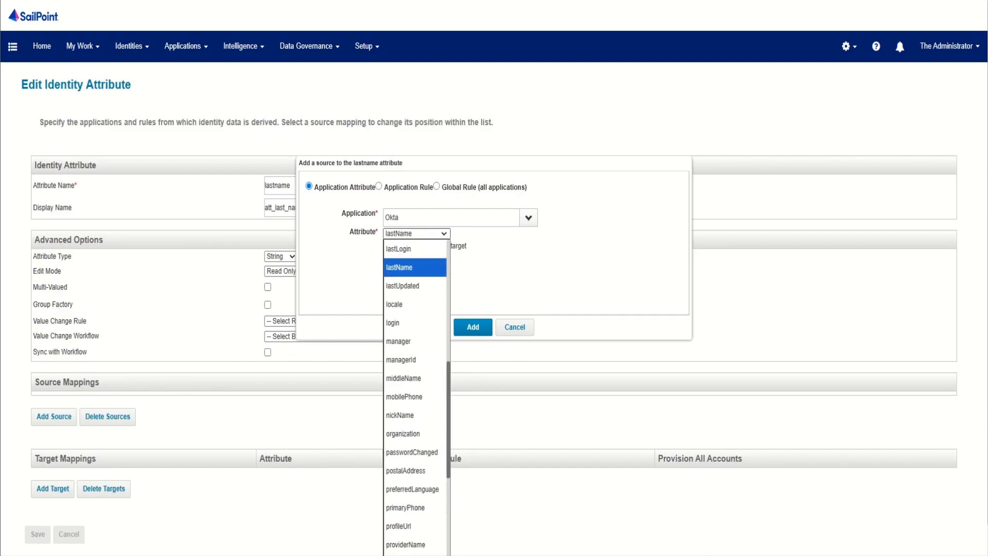
key("Return")
left_click(473, 327)
scroll(473, 327, "down", 3)
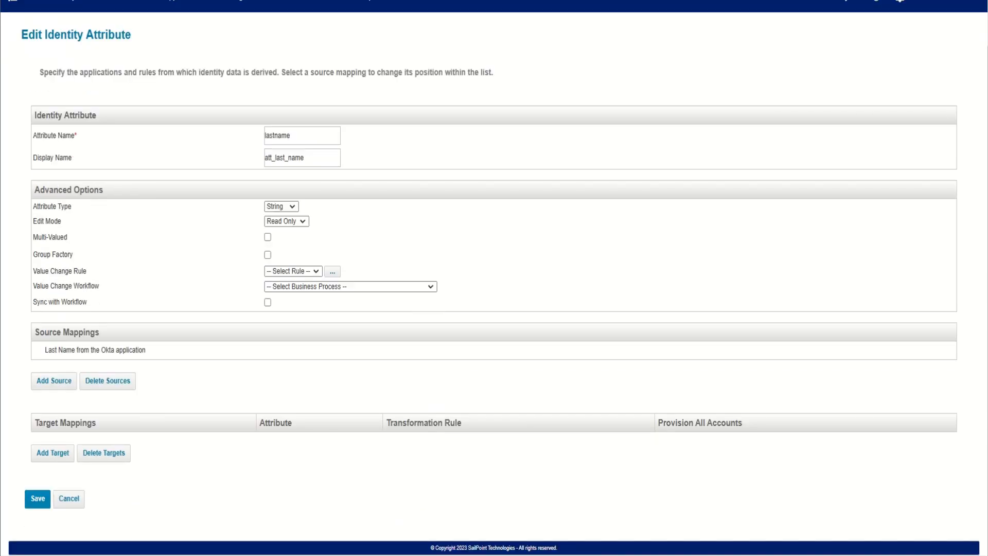
left_click(37, 499)
Step: Add the Okta application's managerId attribute as a source mapping for the Manager identity attribute and save it
left_click(57, 313)
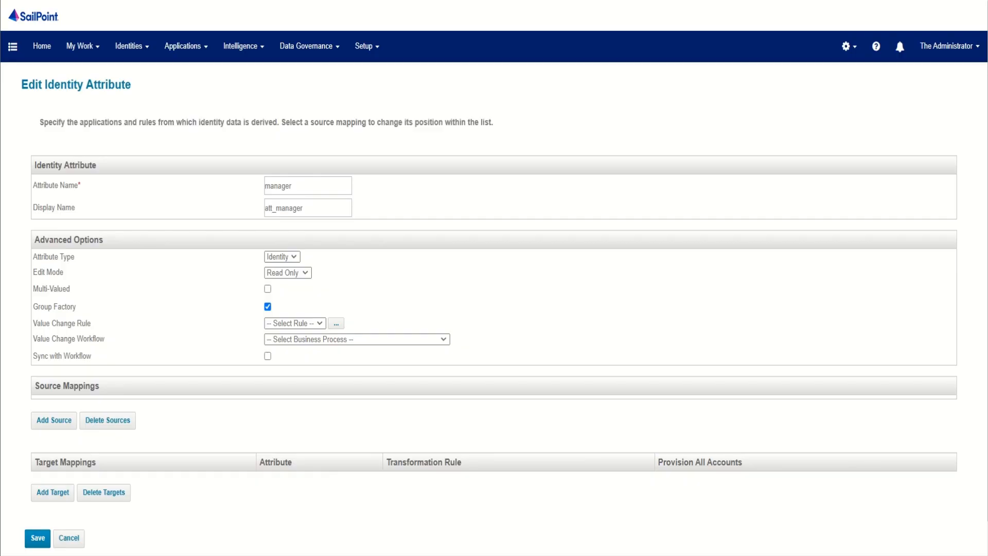
left_click(54, 416)
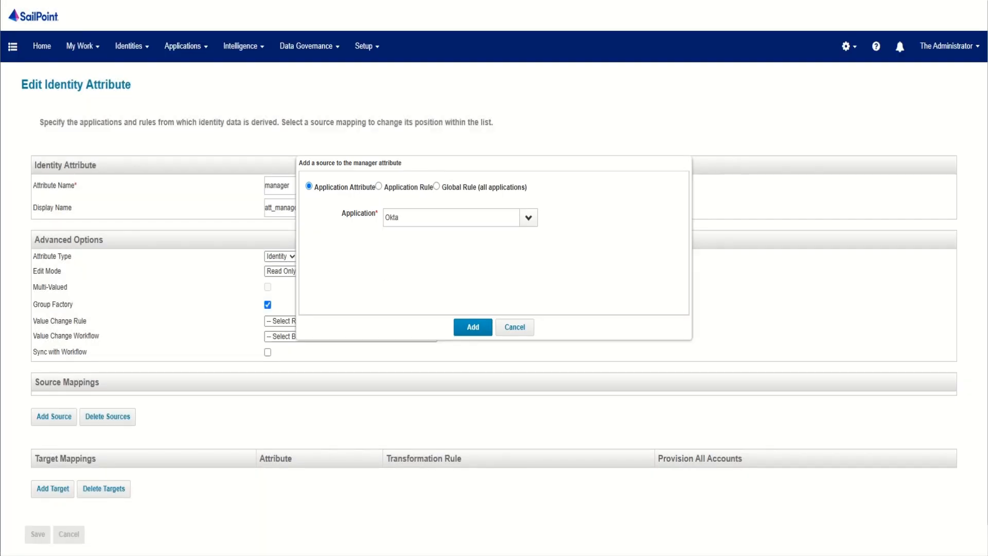
key("alt+Down")
type("m")
key("Down")
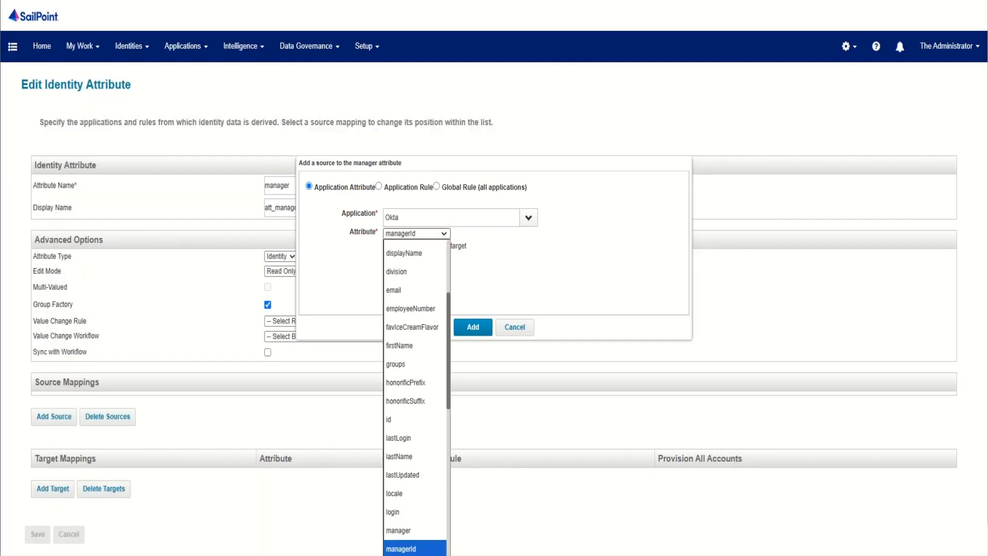
key("Return")
left_click(473, 327)
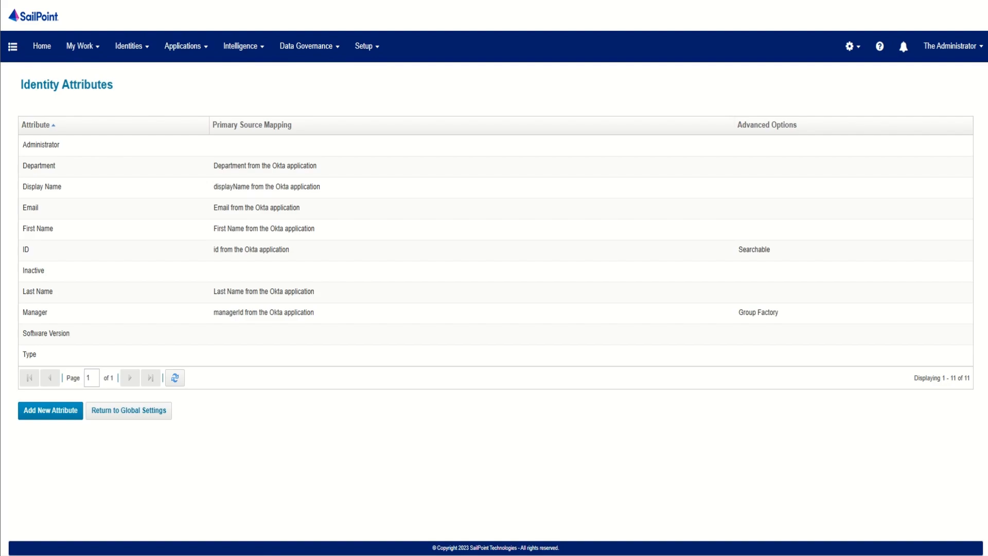
Step: Start a new Account Aggregation task from the Tasks page and name it Okta Account Aggregation
left_click(367, 46)
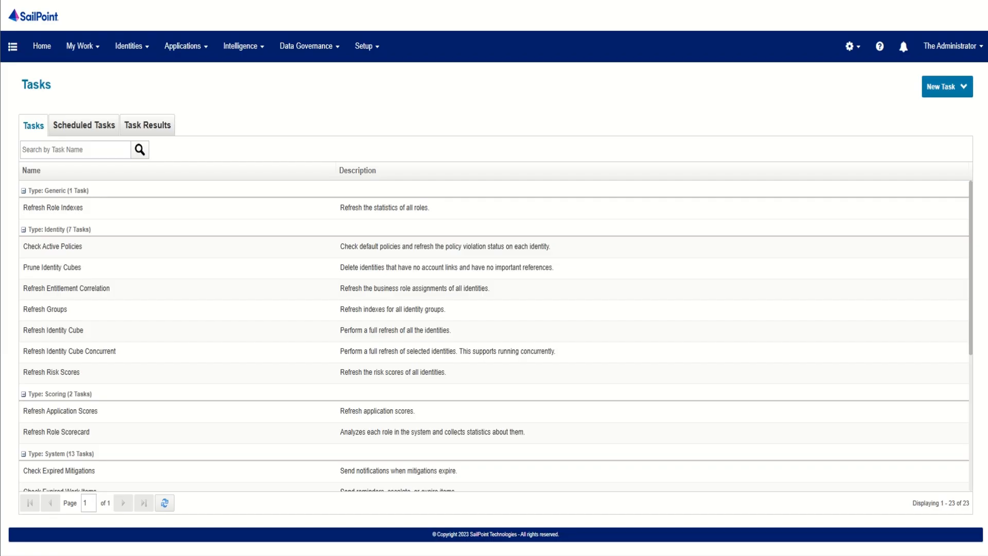
left_click(947, 87)
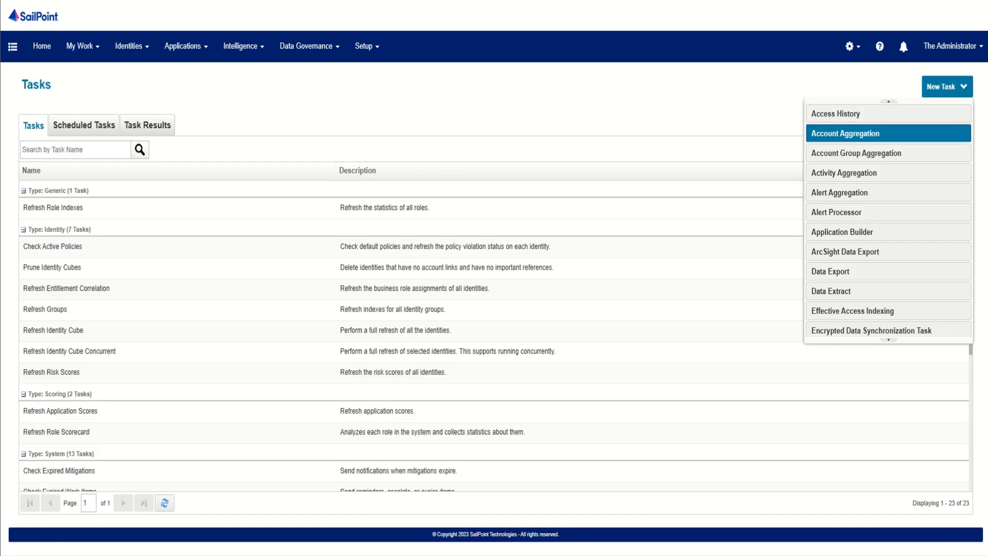
left_click(889, 134)
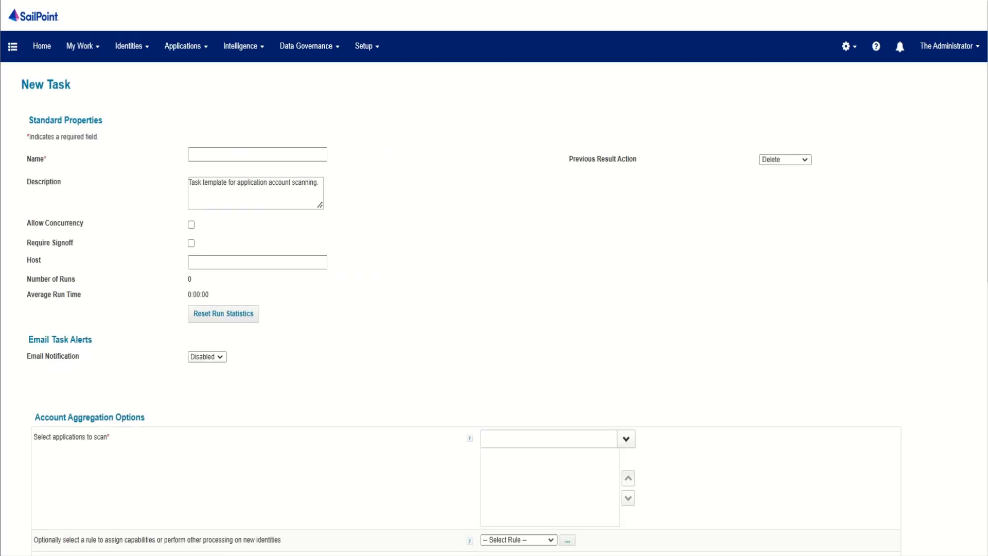
left_click(257, 154)
type("Okta ")
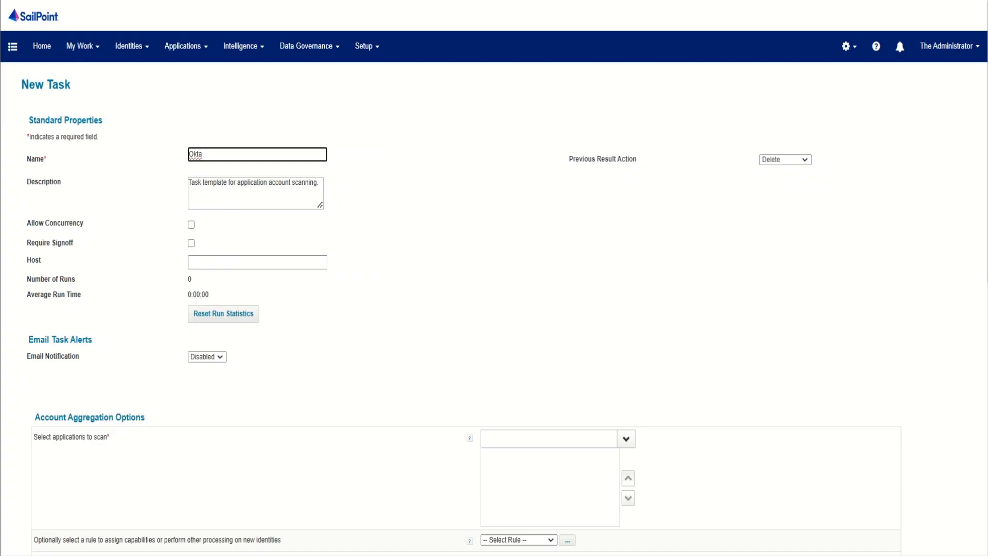
type("Account Aggregation")
Step: Select Okta as the application to scan in the new task's account aggregation options
scroll(494, 278, "down", 3)
left_click(626, 285)
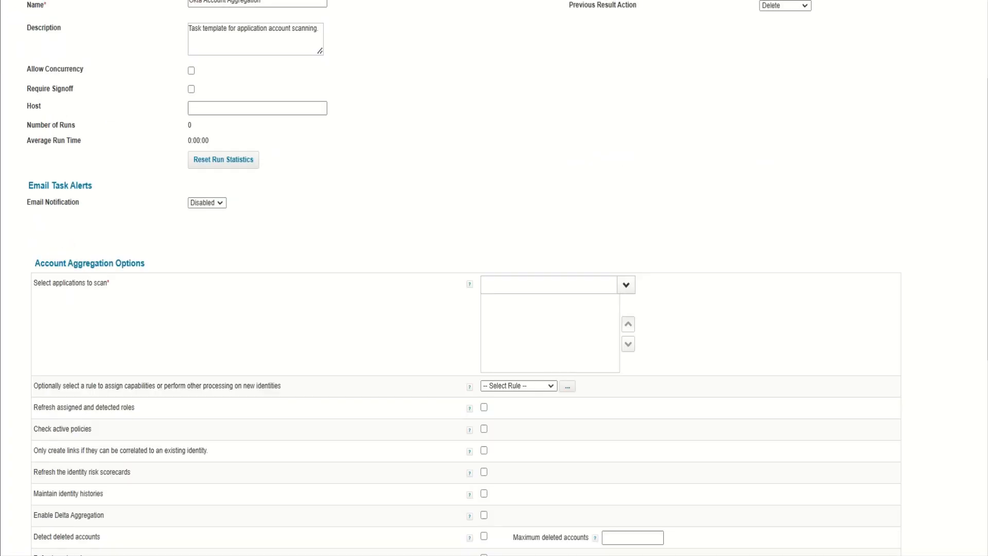
left_click(492, 302)
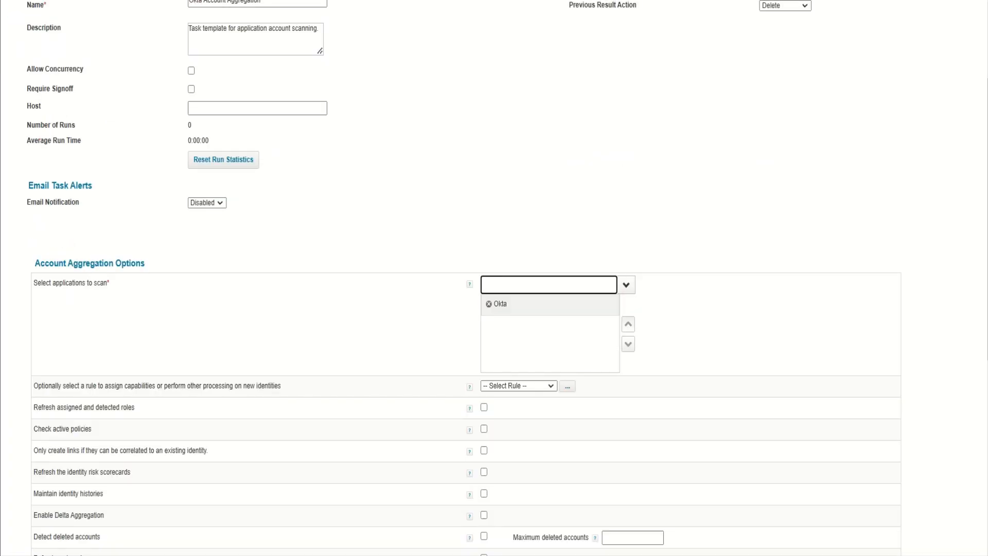
scroll(495, 278, "down", 2)
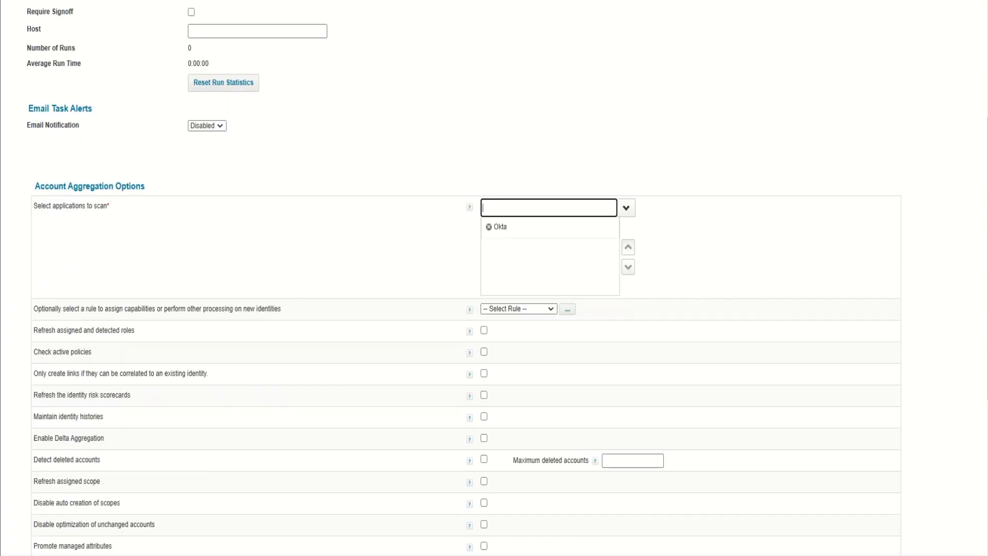
scroll(495, 278, "down", 3)
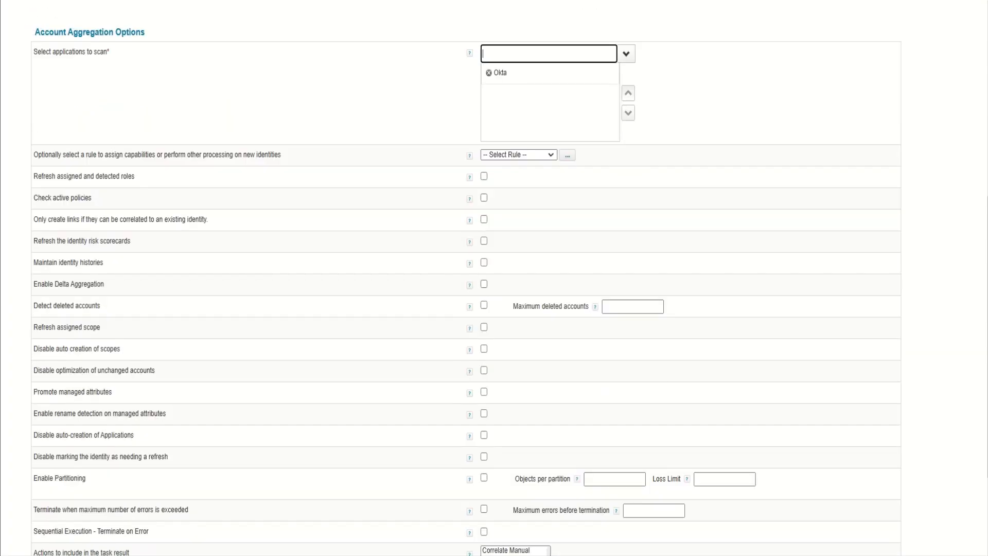
scroll(494, 278, "down", 3)
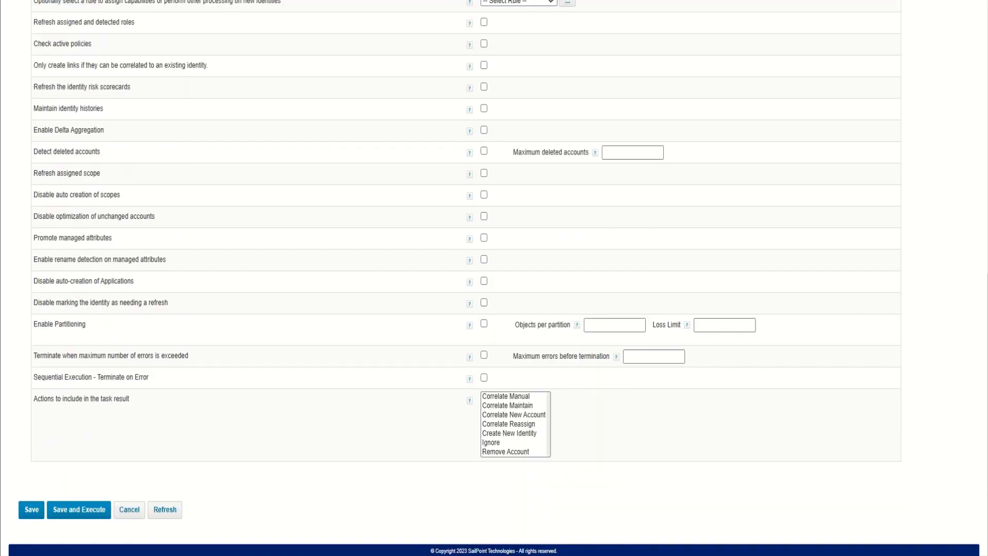
Step: Include all actions in the account aggregation task's result and save the task
left_click(506, 393)
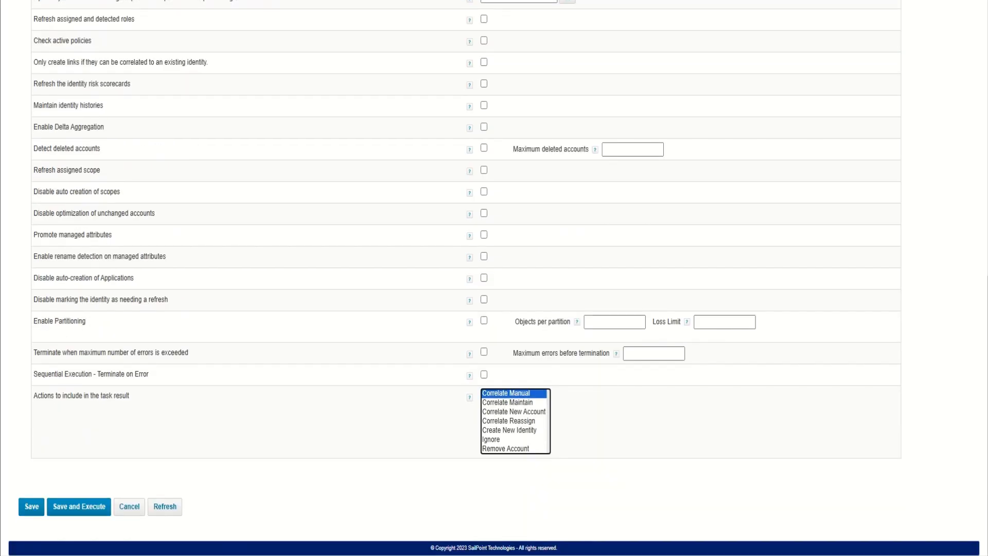
key("ctrl+a")
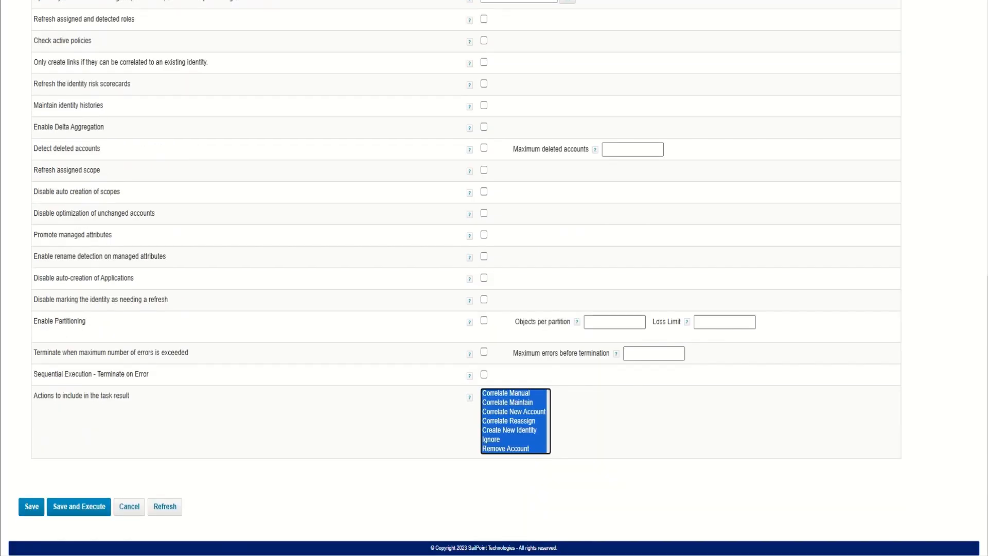
left_click(628, 423)
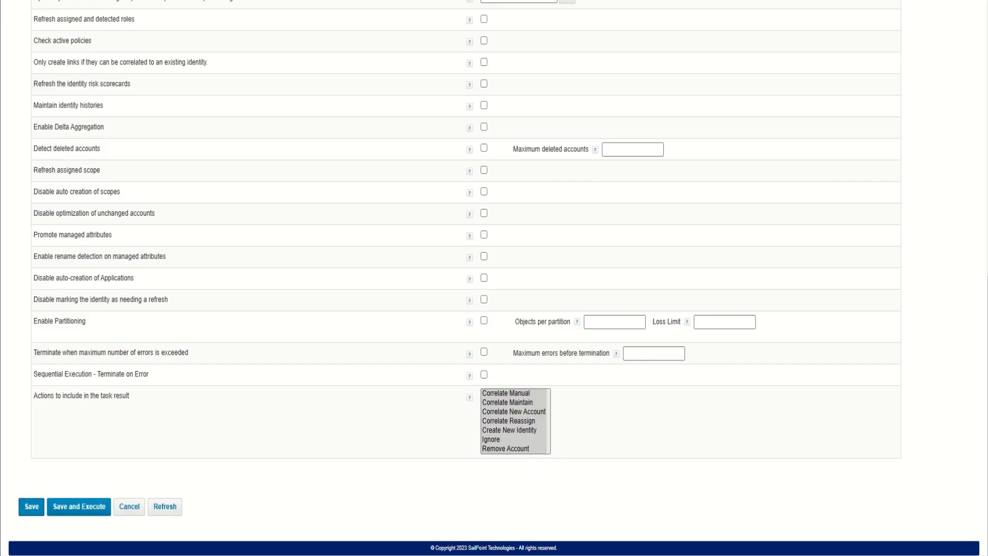
left_click(31, 507)
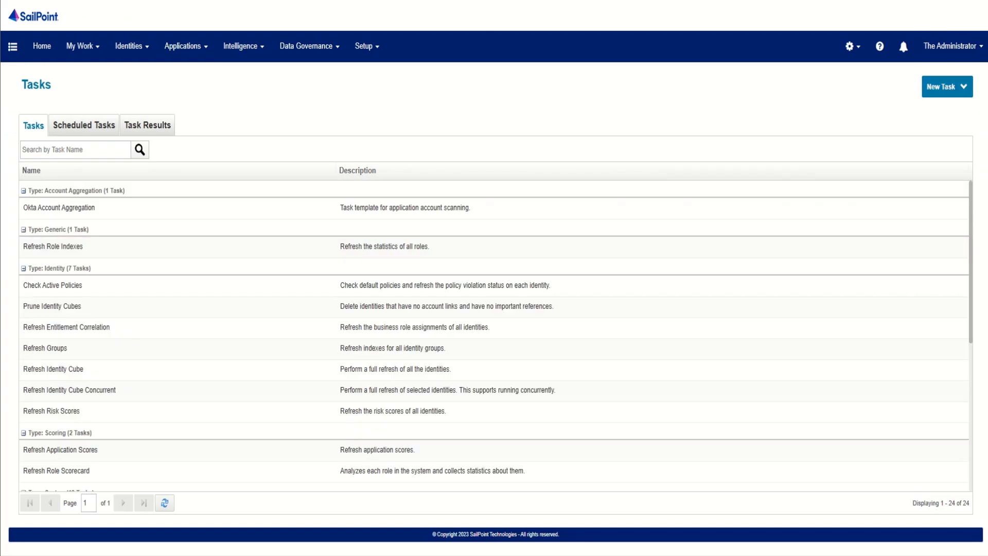
Step: Start a new Account Group Aggregation task and name it Okta Group Account Aggregation
left_click(942, 87)
left_click(857, 153)
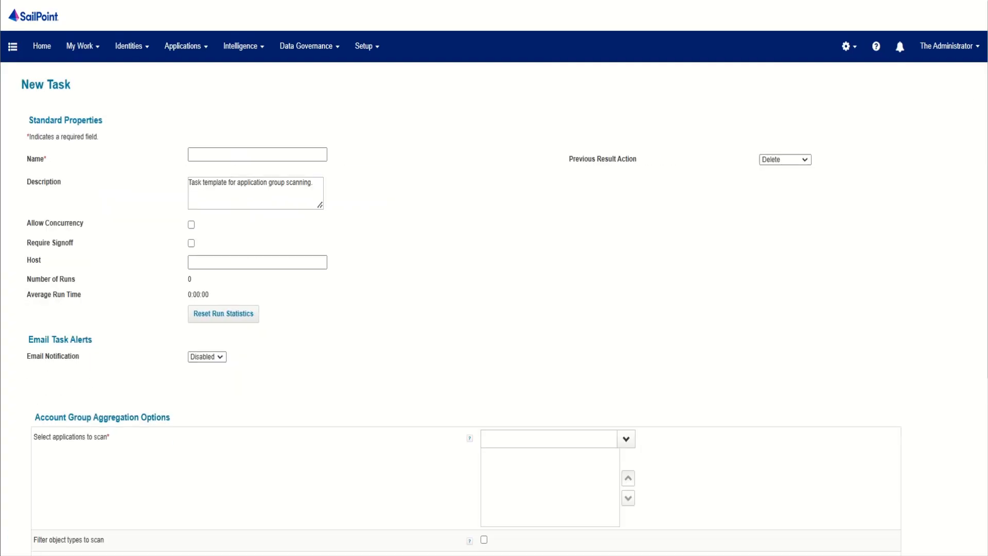
left_click(258, 155)
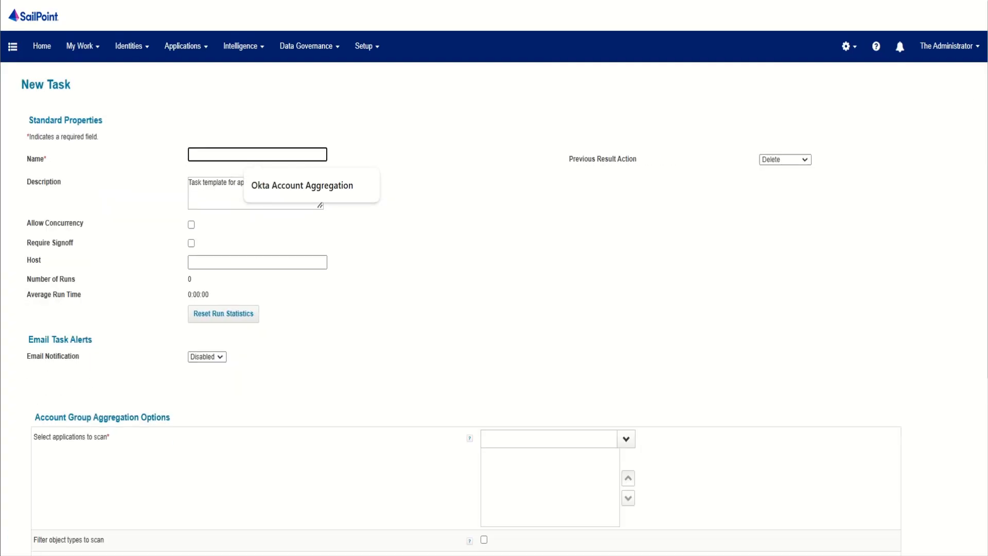
type("Okta Acc")
key("BackSpace")
key("BackSpace")
key("BackSpace")
key("BackSpace")
type("Group ")
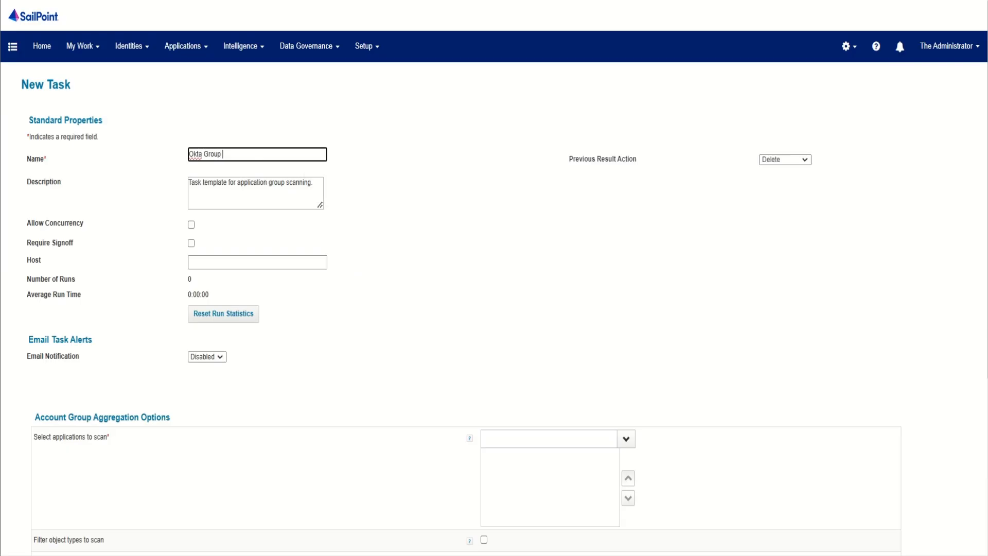
type("Account Aggregation")
Step: Select Okta as the application to scan in the group aggregation options and save the task
scroll(494, 278, "down", 3)
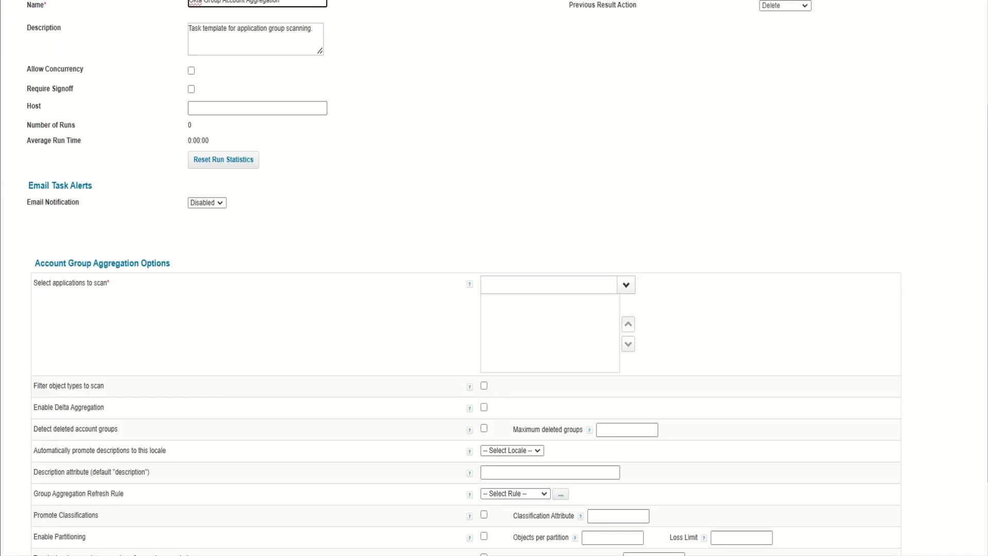
left_click(627, 284)
left_click(500, 303)
scroll(494, 278, "down", 2)
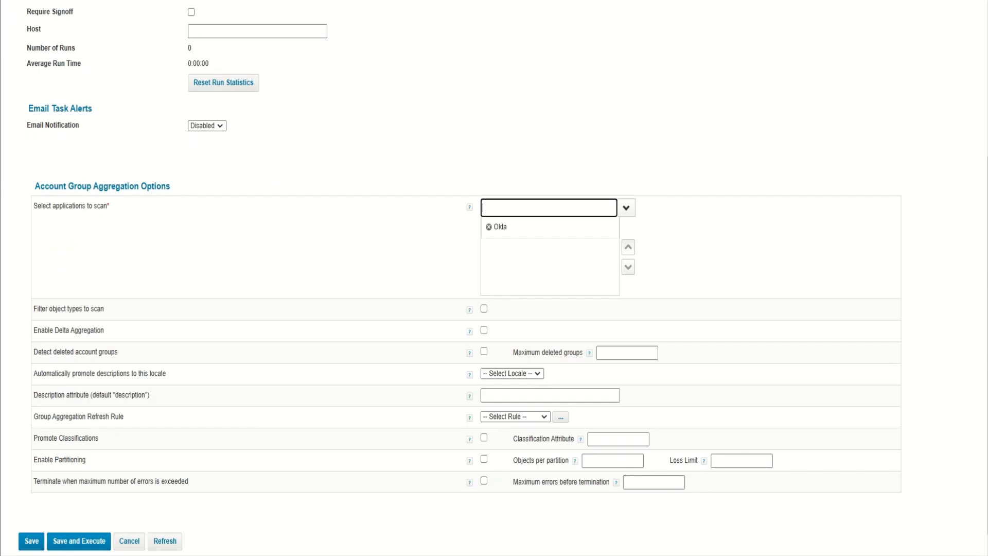
scroll(494, 278, "down", 1)
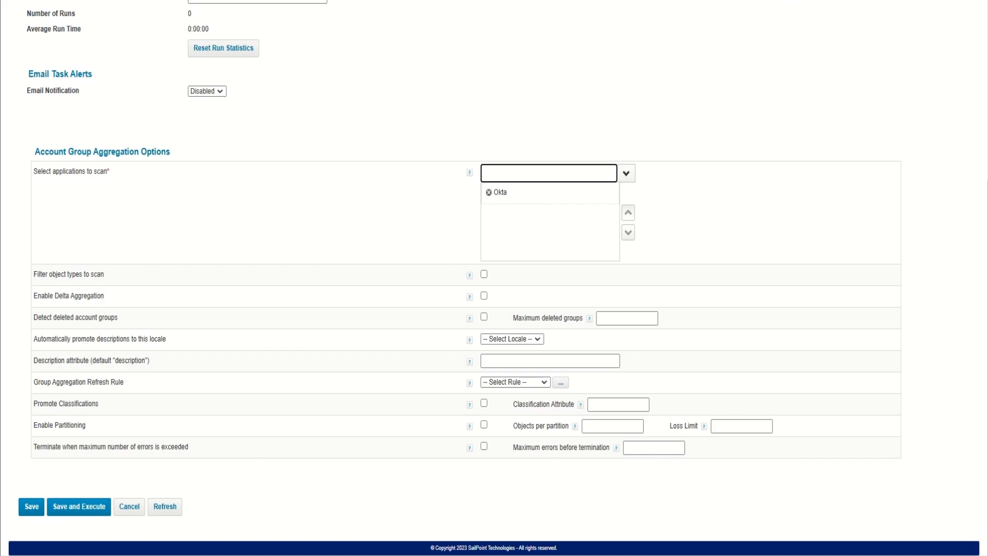
left_click(31, 507)
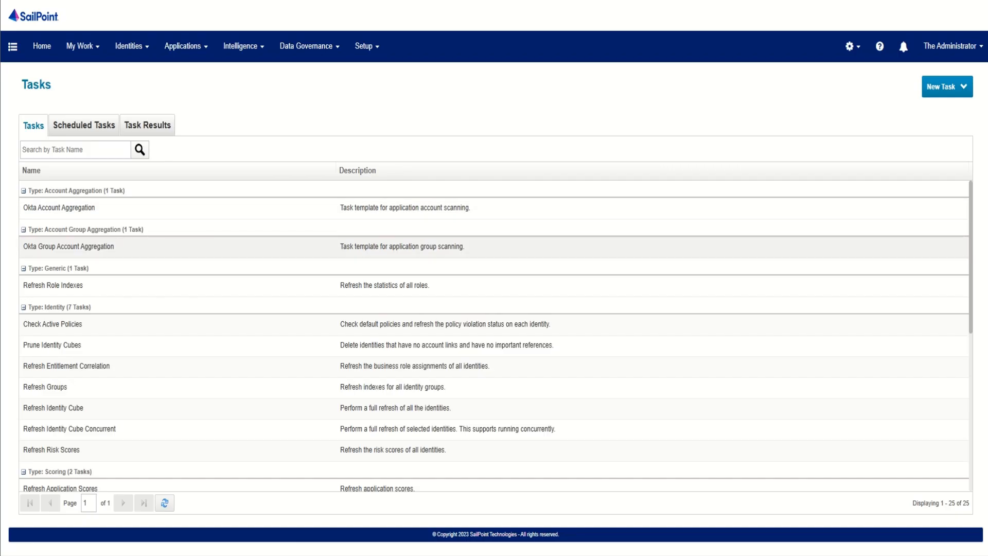
Step: Execute the Okta Group Account Aggregation and Okta Account Aggregation tasks in the background
right_click(175, 248)
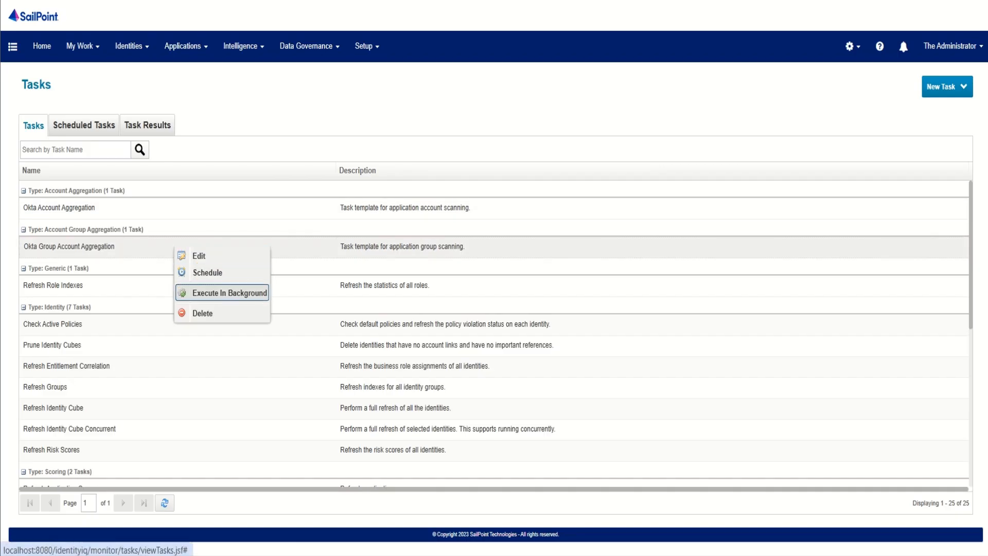
left_click(229, 293)
left_click(496, 300)
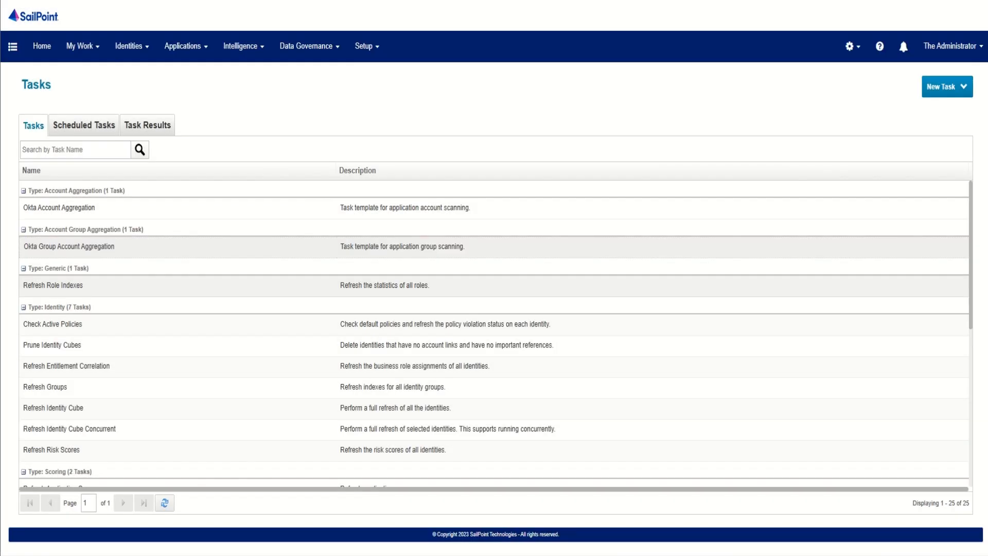
right_click(268, 210)
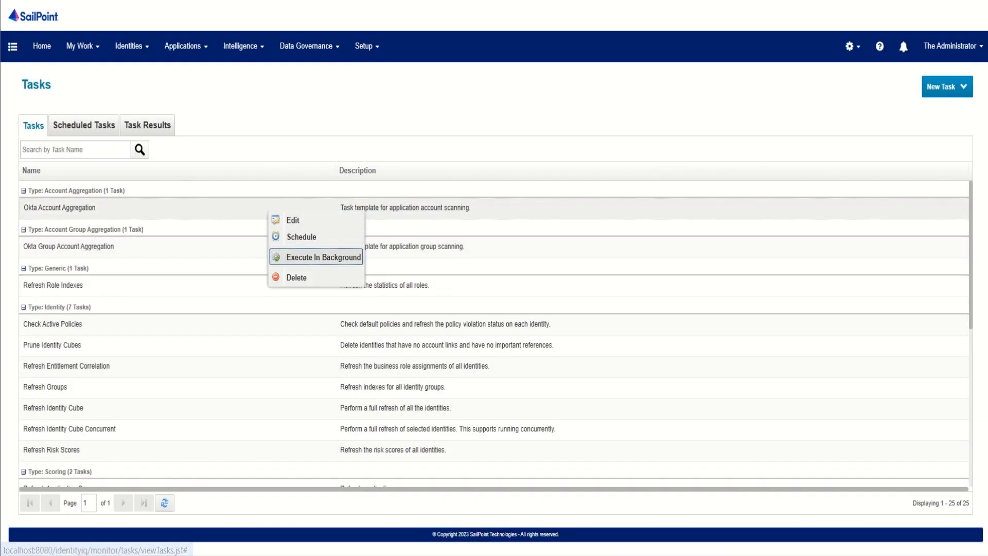
left_click(323, 257)
left_click(495, 299)
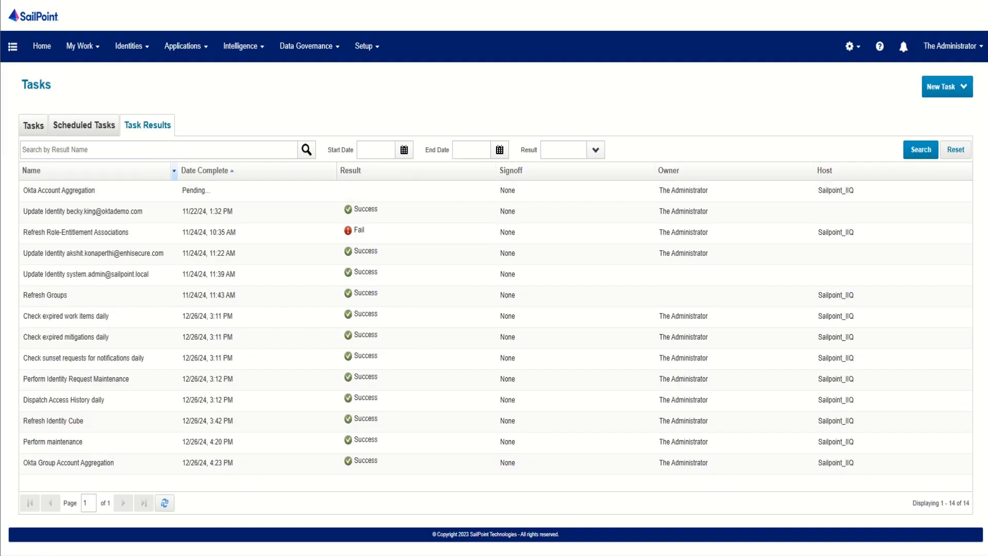
Step: Refresh the task results and examine the Okta Account Aggregation result's status, statistics and account list
left_click(164, 504)
left_click(165, 504)
left_click(58, 190)
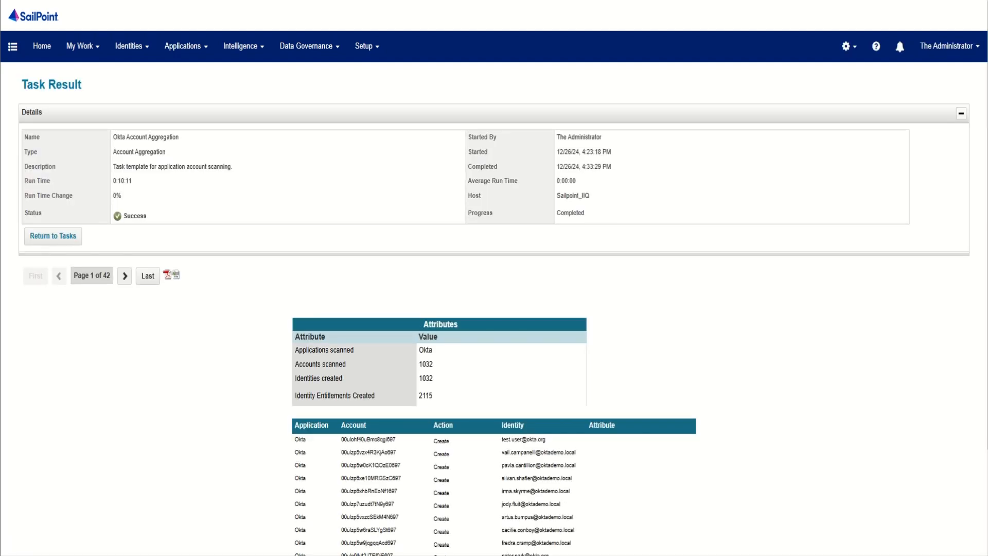
scroll(494, 278, "down", 3)
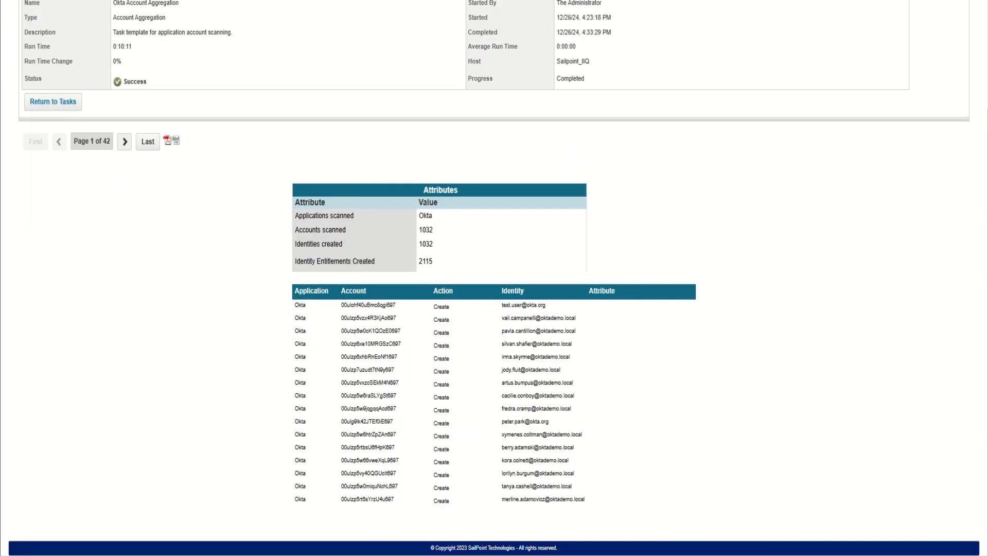
scroll(494, 278, "up", 3)
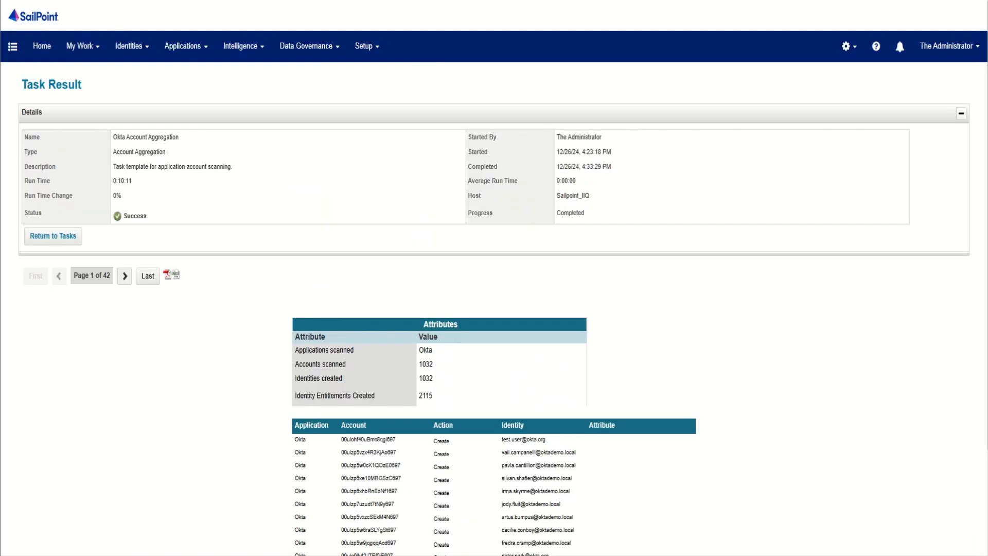
Step: Open the Identity Warehouse and review the user names, first names and last names of the aggregated identities
mouse_move(129, 46)
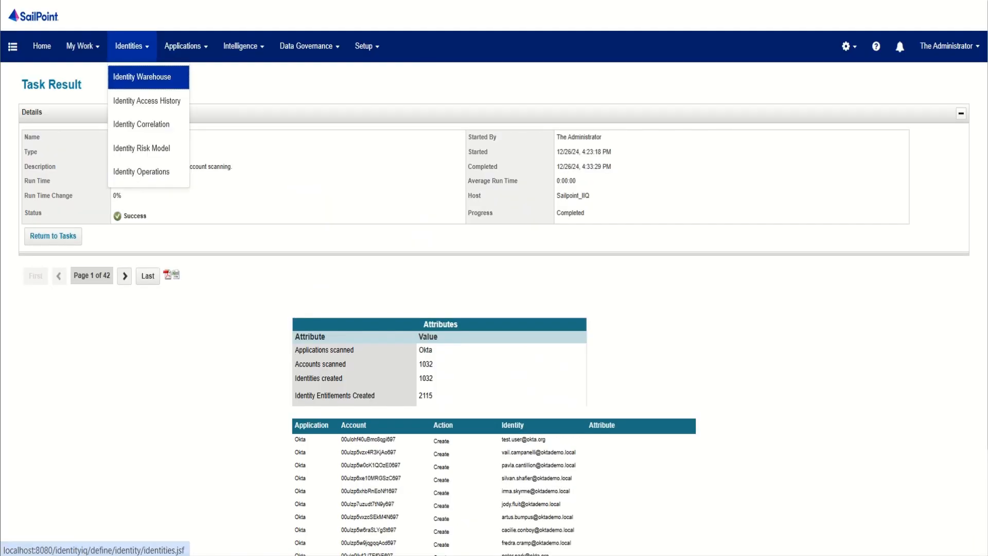
left_click(142, 77)
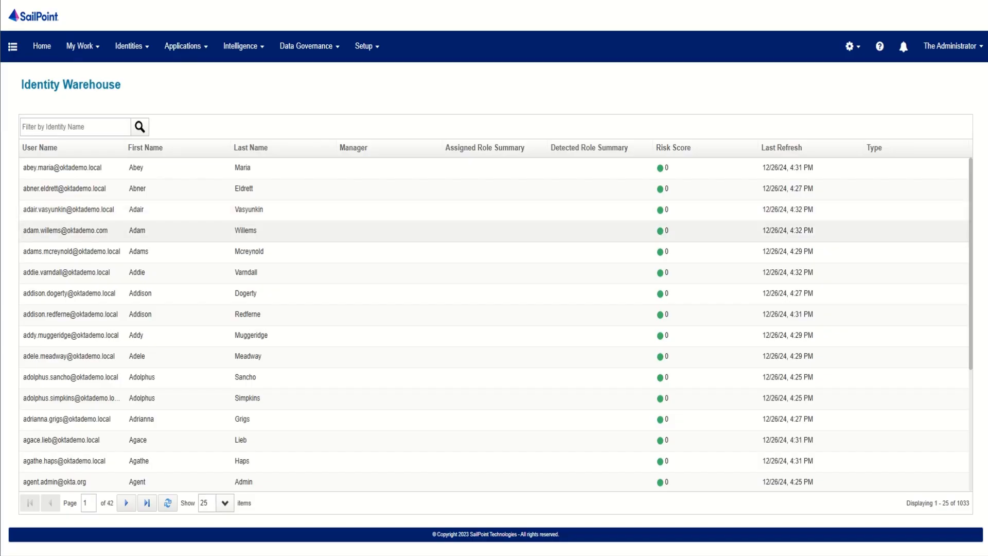
scroll(494, 324, "down", 3)
scroll(495, 325, "up", 3)
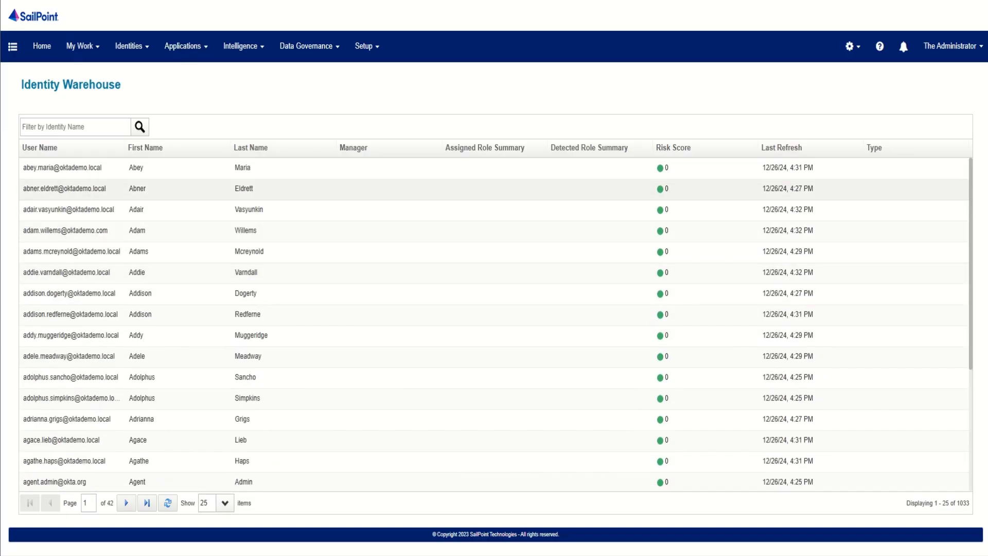
left_click(42, 46)
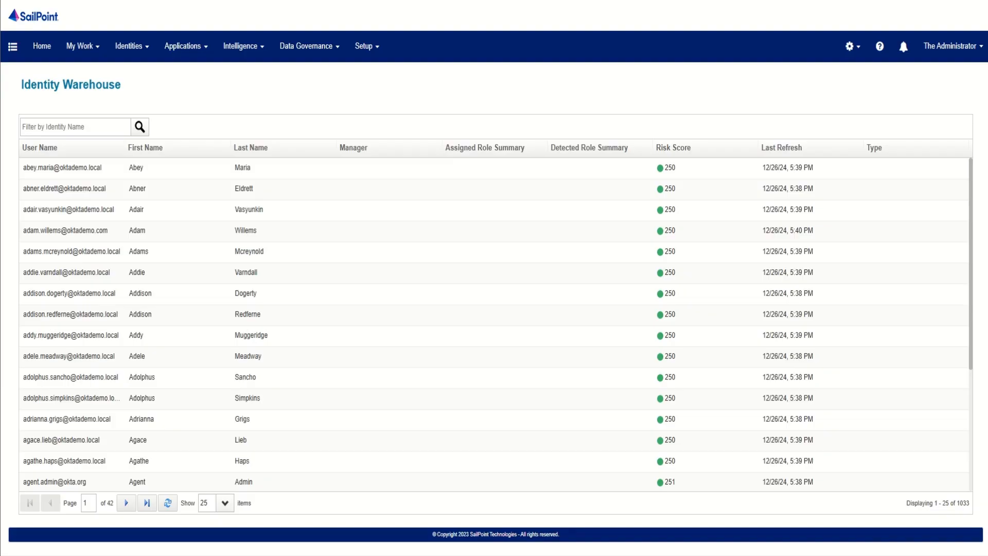
Step: Filter the Identity Warehouse by the name system and open the system admin identity
left_click(75, 127)
type("system")
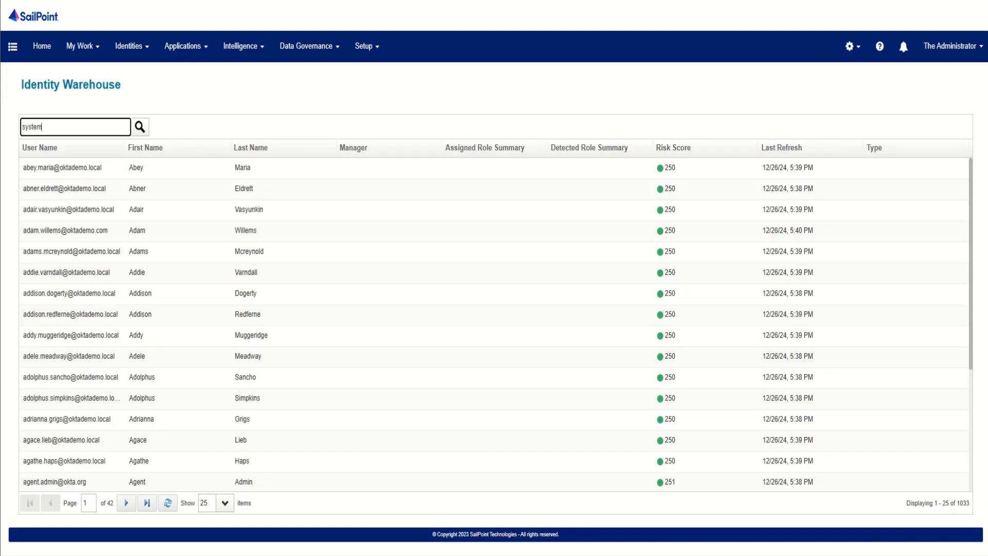
key("Return")
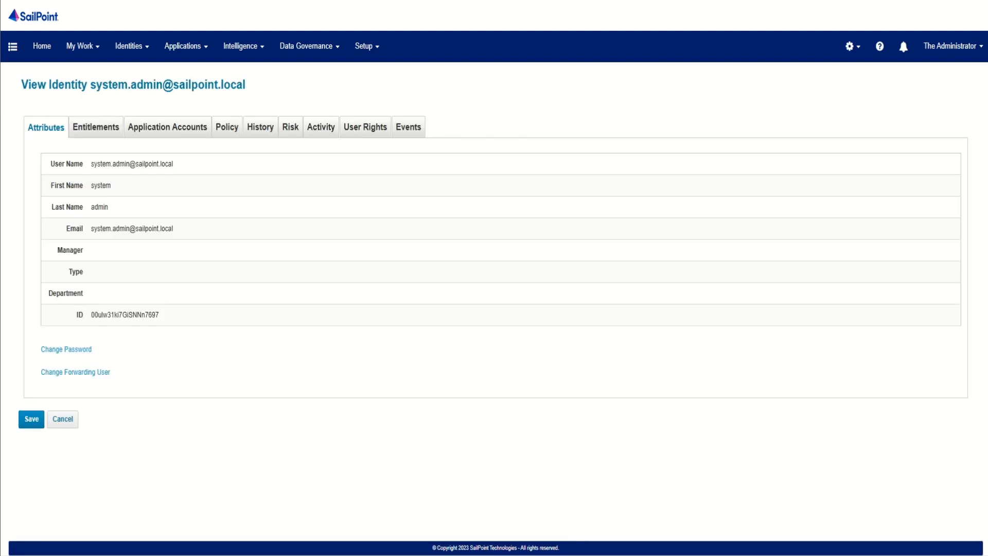
Step: Assign the System Administrator capability in the system admin identity's user rights and save the identity
left_click(366, 127)
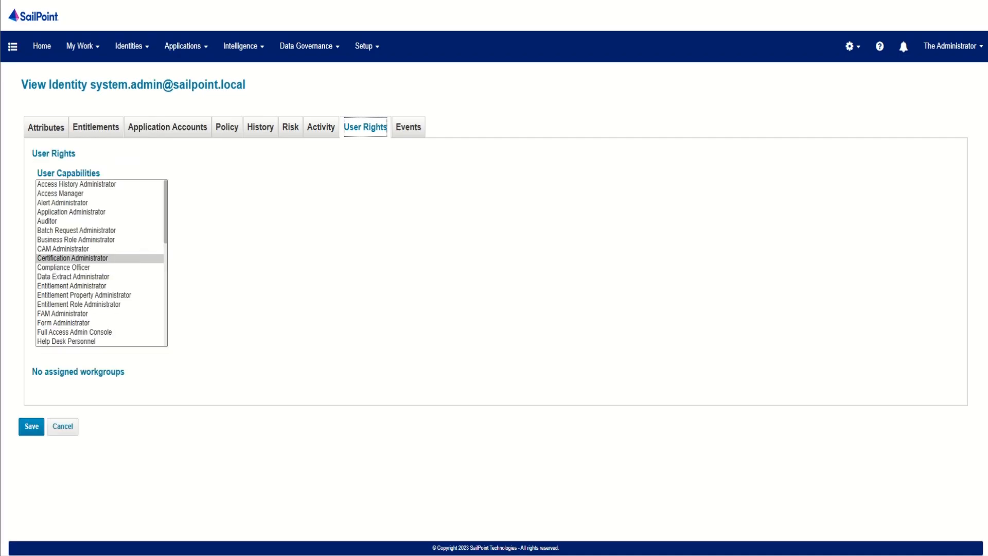
scroll(101, 263, "down", 10)
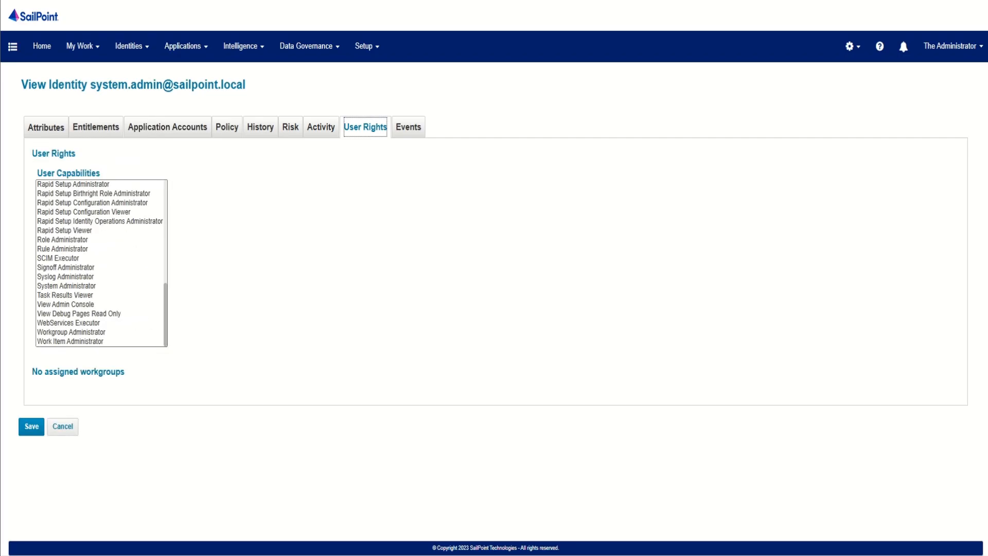
left_click(66, 286)
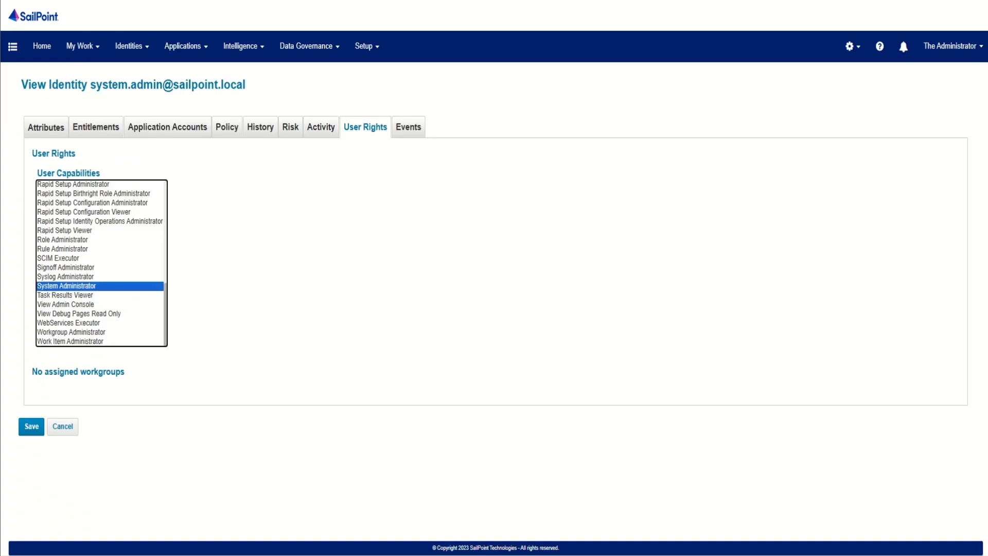
left_click(31, 426)
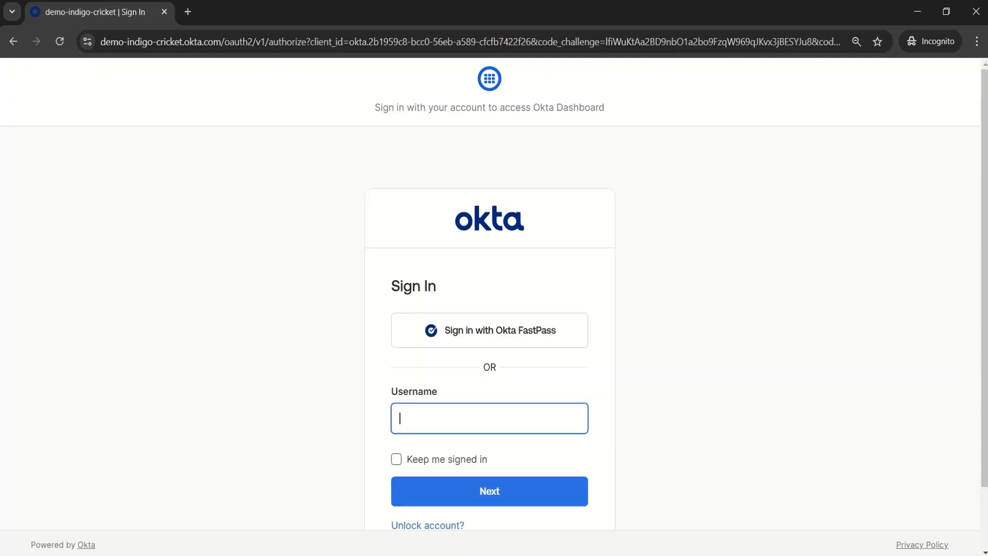
Step: Switch to the Okta sign-in page and log in with the system admin's username and account password
type("system.admin")
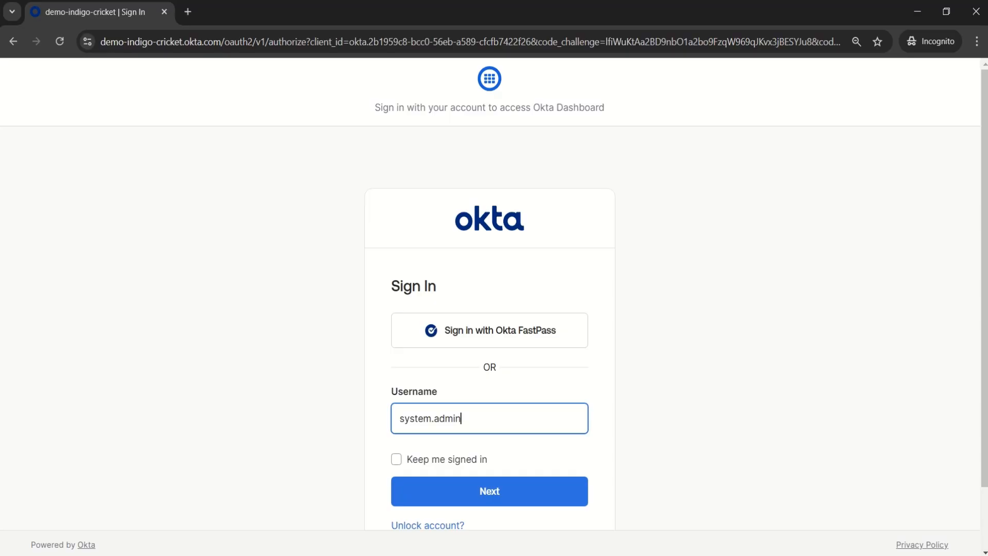
key("Return")
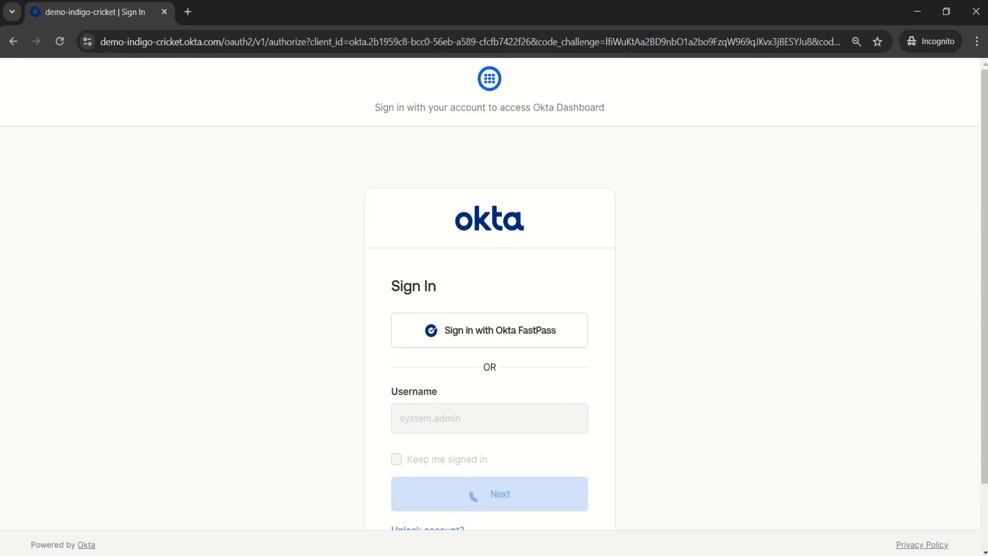
type("*****")
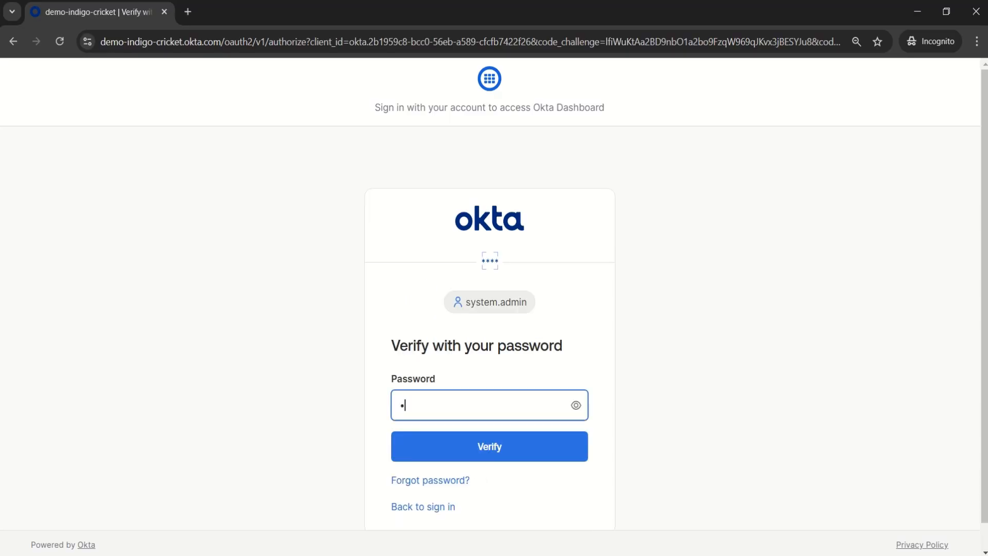
type("***")
key("Return")
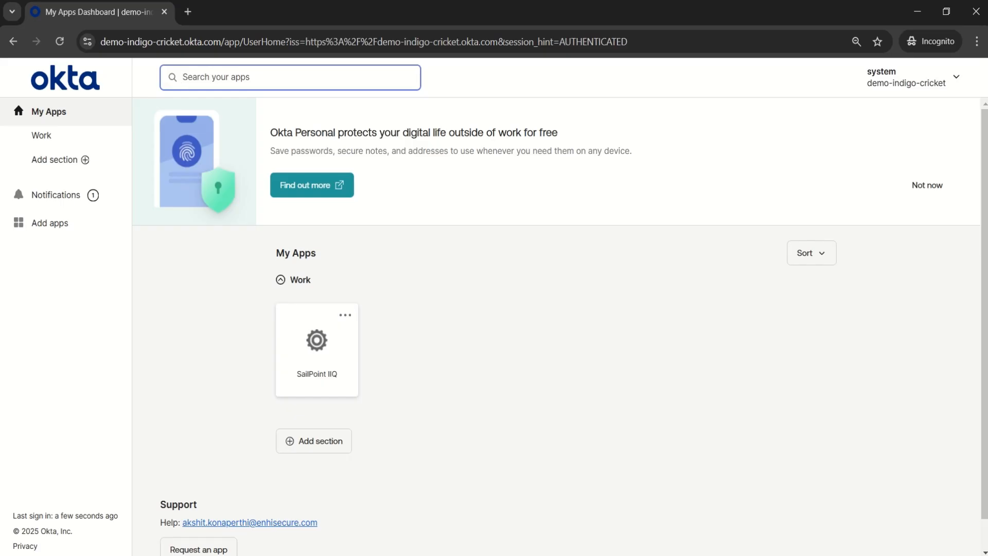
Step: Launch SailPoint IIQ from the Okta dashboard through single sign-on and open its Certifications page
left_click(317, 345)
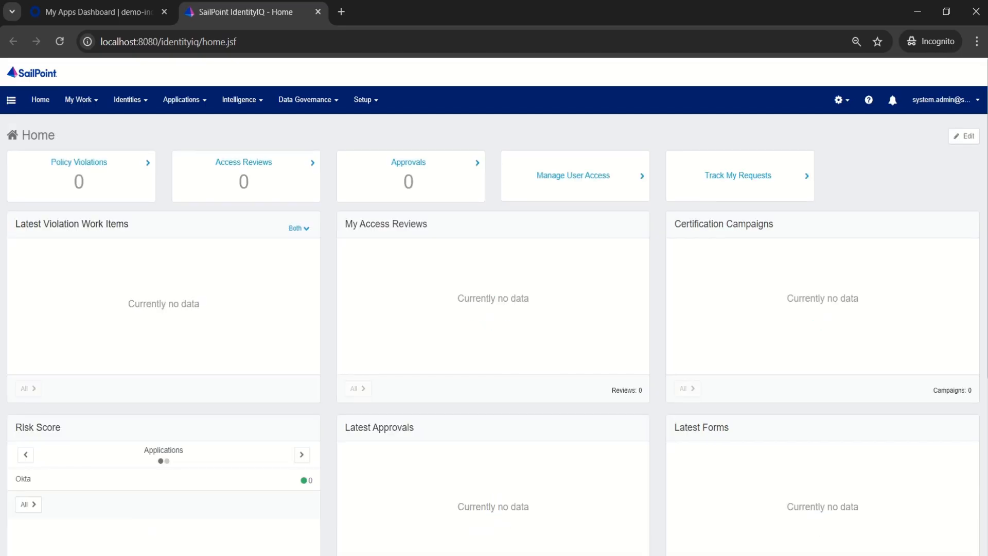
left_click(366, 100)
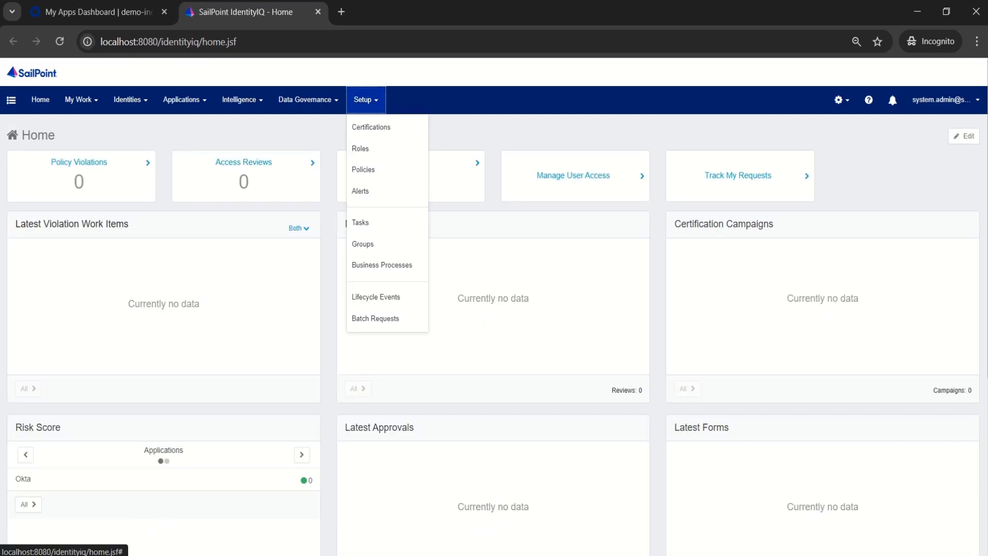
left_click(371, 128)
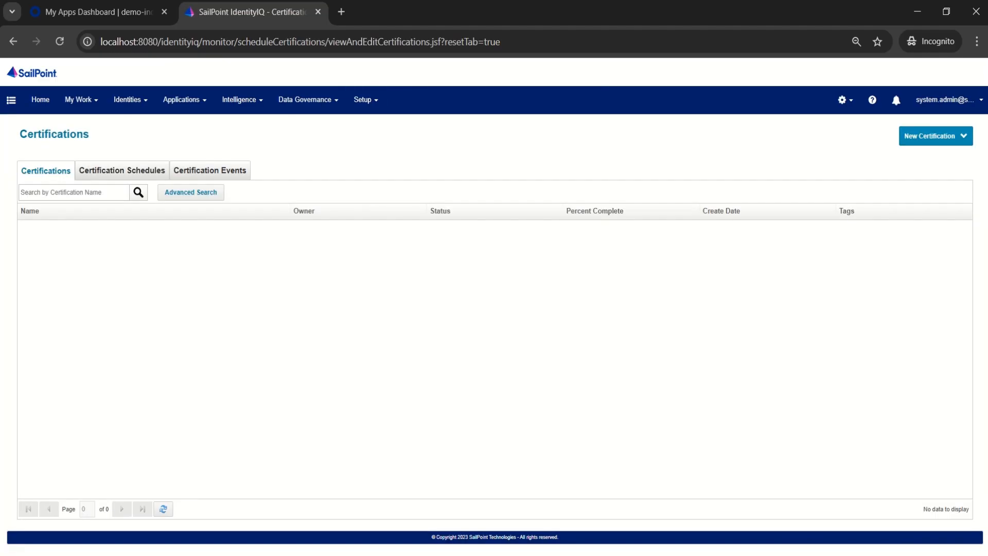
Step: Create a new Manager certification and choose the direct reports' manager as its recipient
left_click(935, 136)
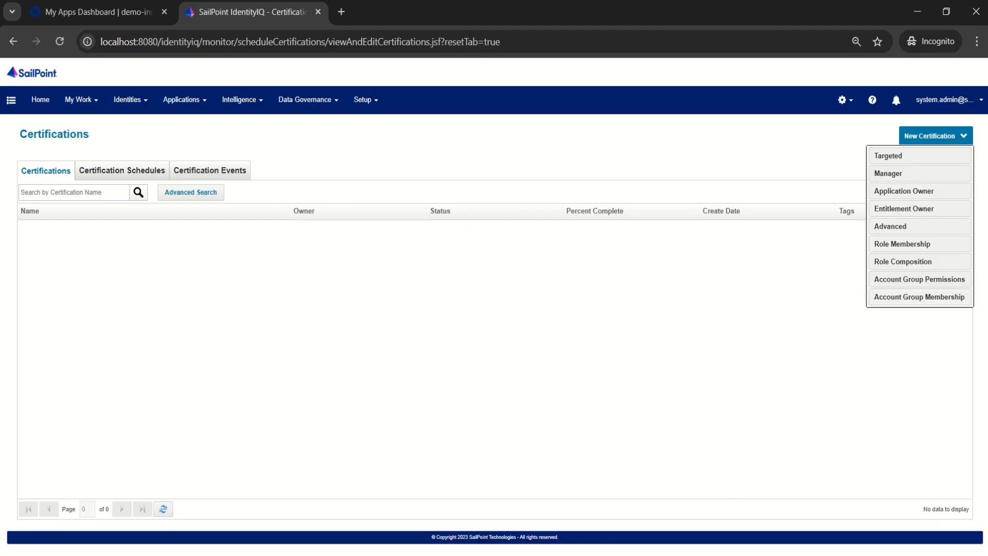
left_click(905, 173)
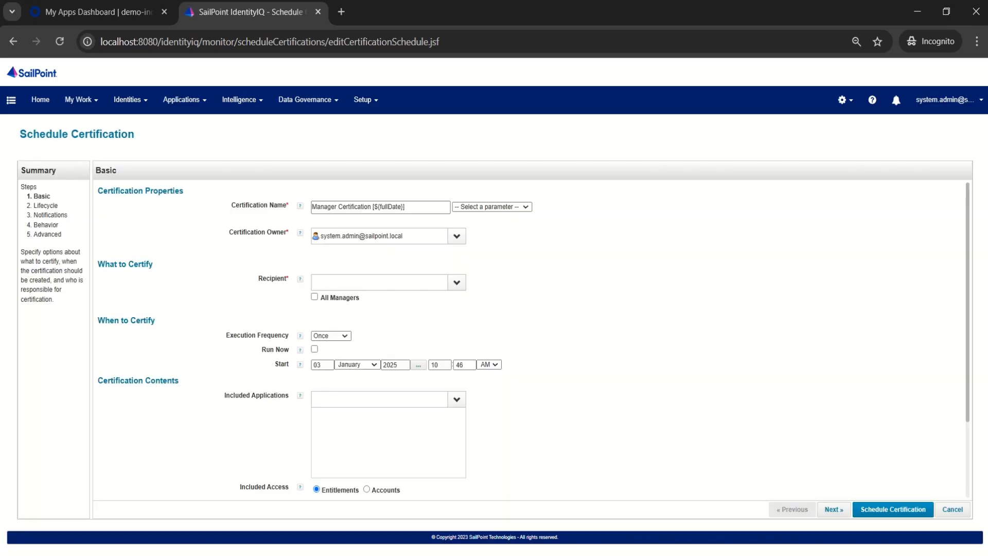
left_click(380, 283)
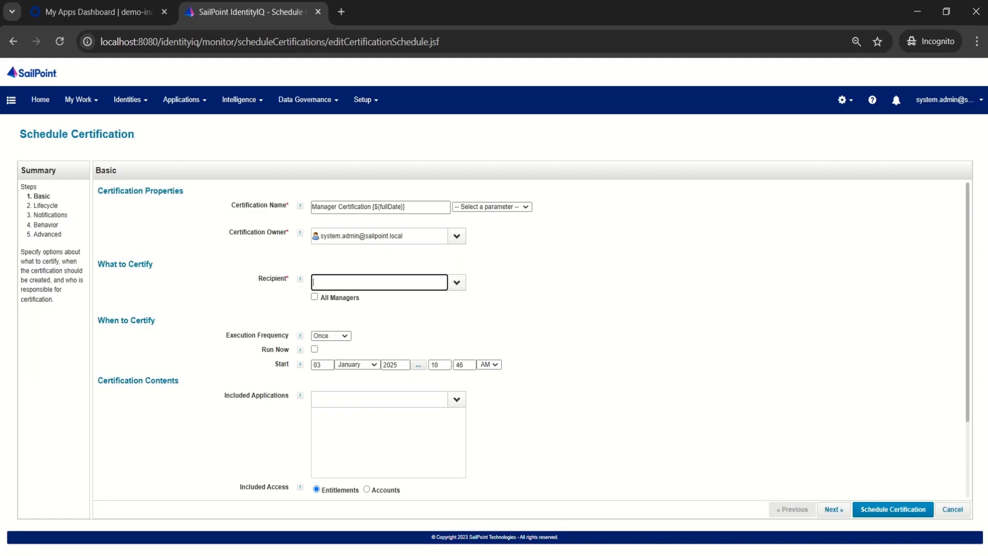
type("aks")
left_click(389, 307)
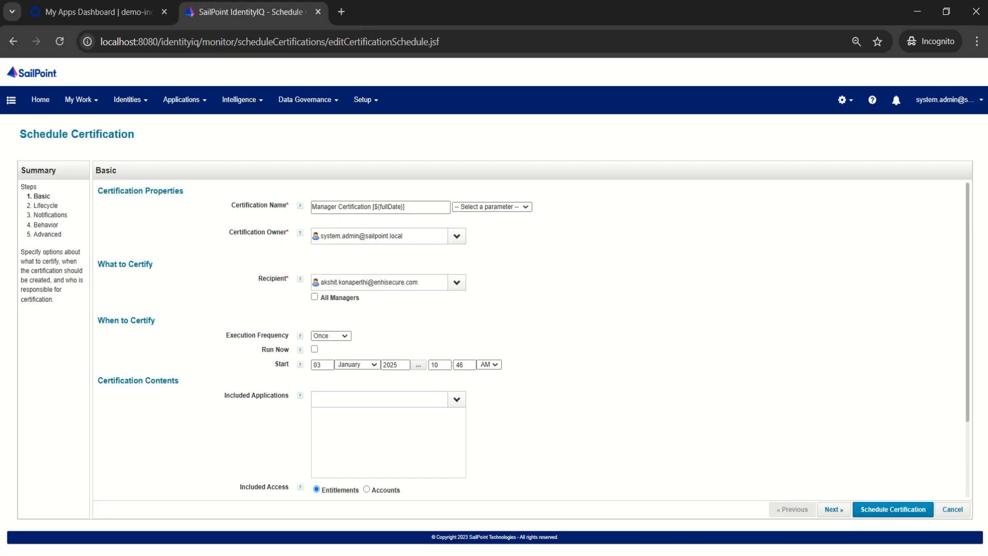
Step: Set the certification's execution frequency to Quarterly with Run Now enabled, and include the Okta application
scroll(530, 340, "down", 2)
left_click(331, 267)
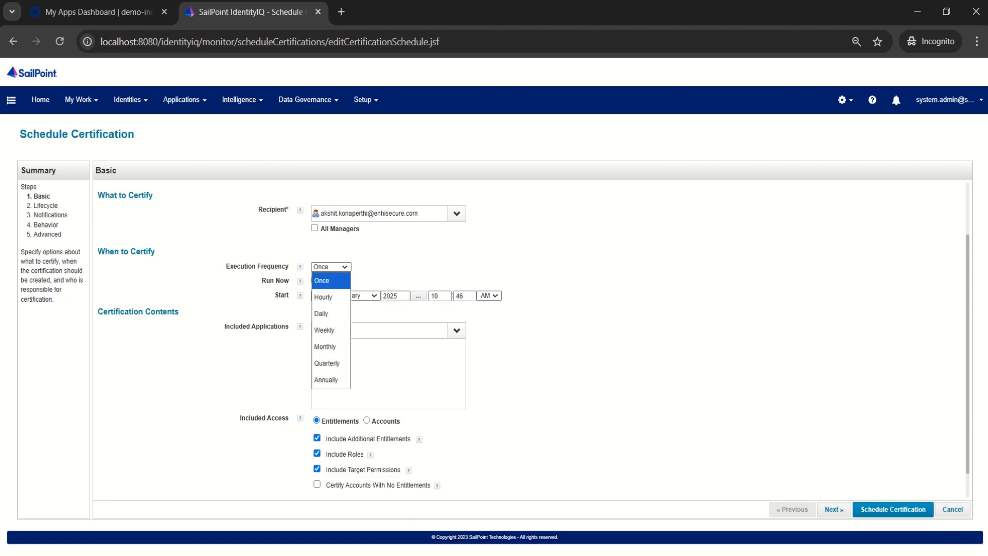
left_click(327, 364)
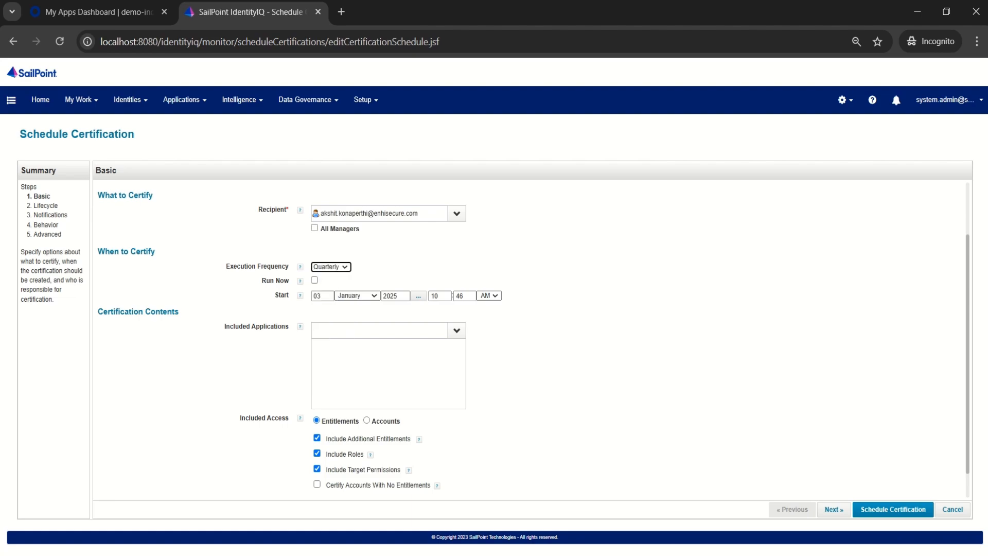
left_click(315, 280)
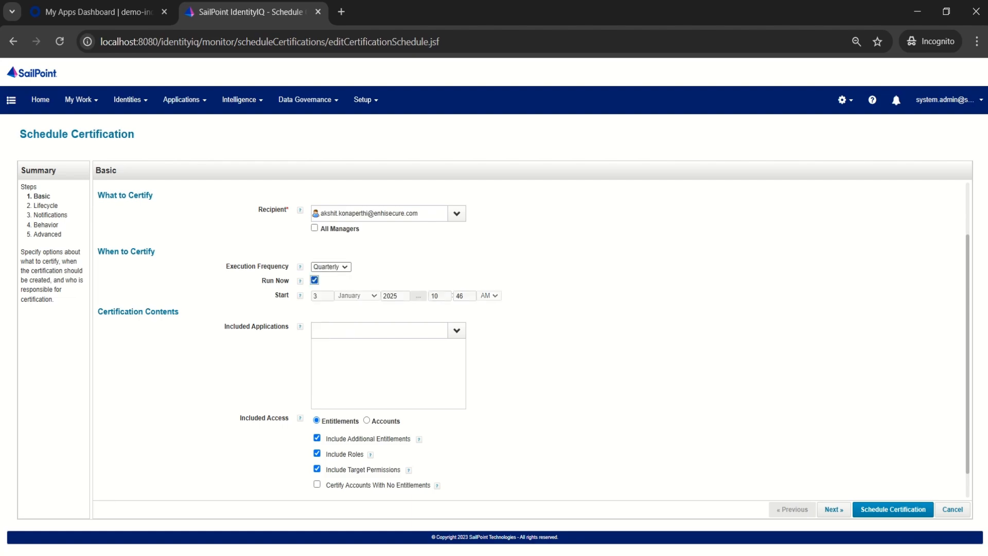
left_click(456, 331)
left_click(360, 347)
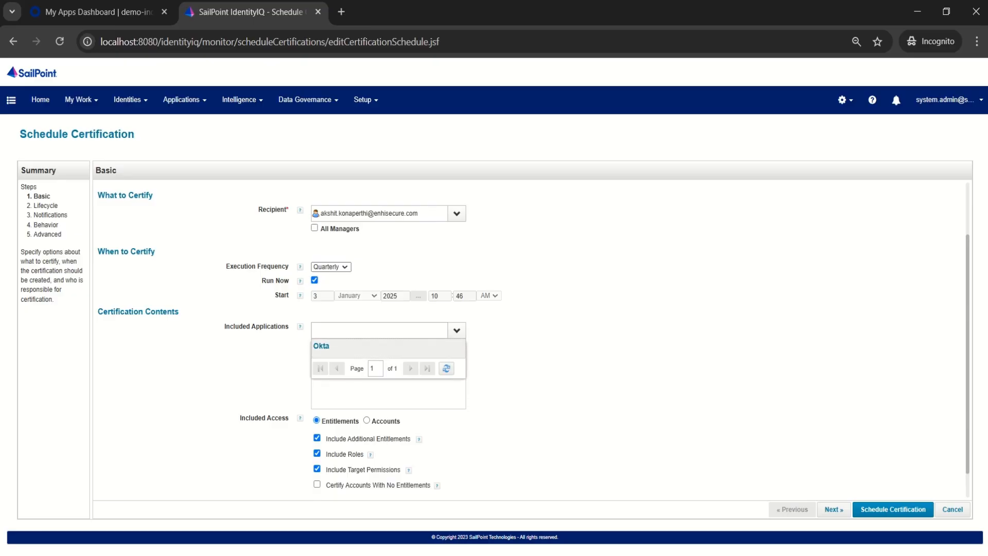
scroll(530, 339, "down", 1)
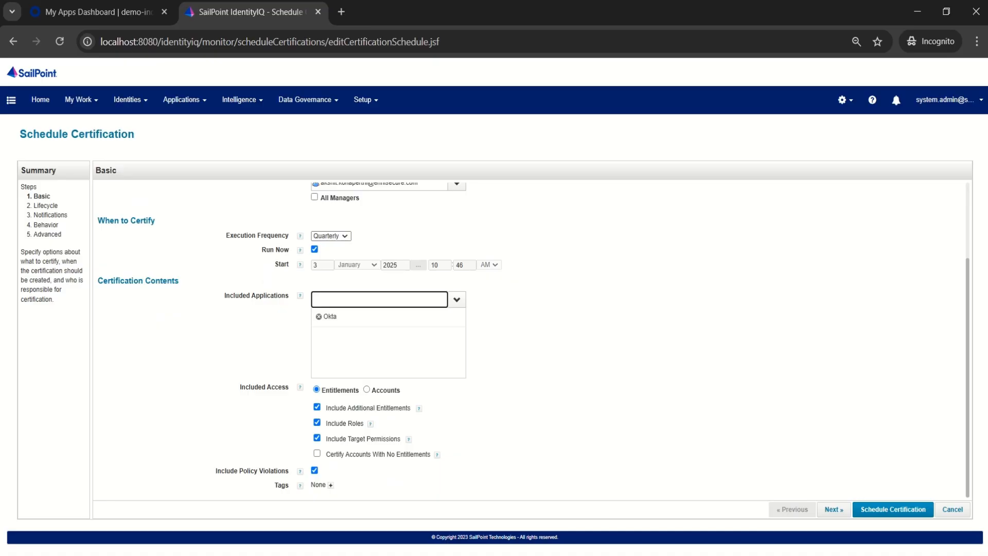
Step: In the certification's lifecycle settings, enable Process Revokes Immediately and disable the revocation period
left_click(834, 510)
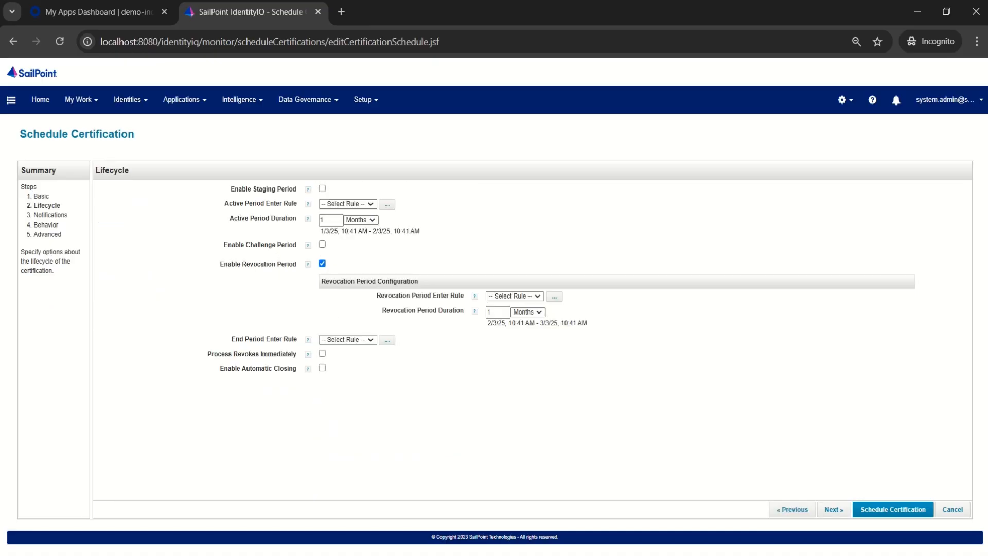
left_click(322, 353)
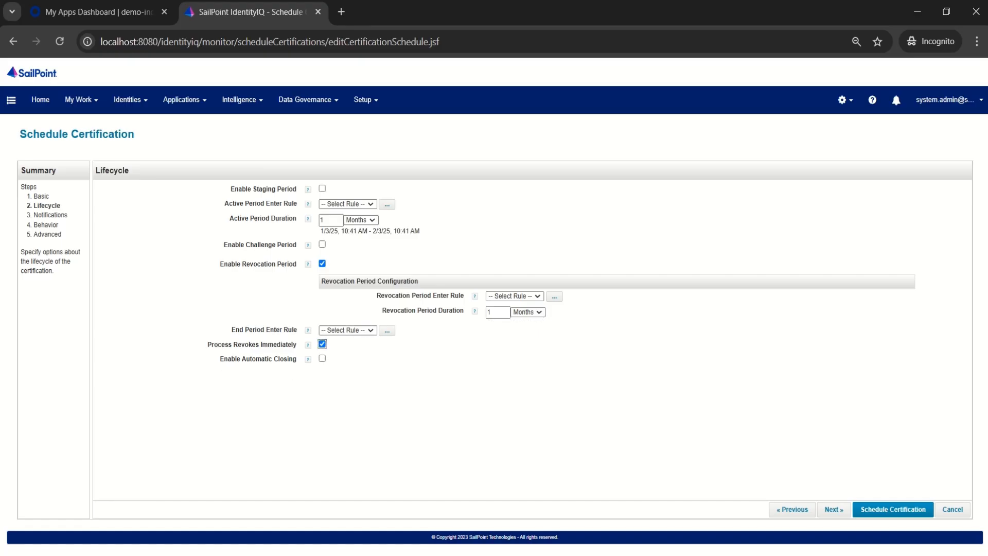
left_click(322, 264)
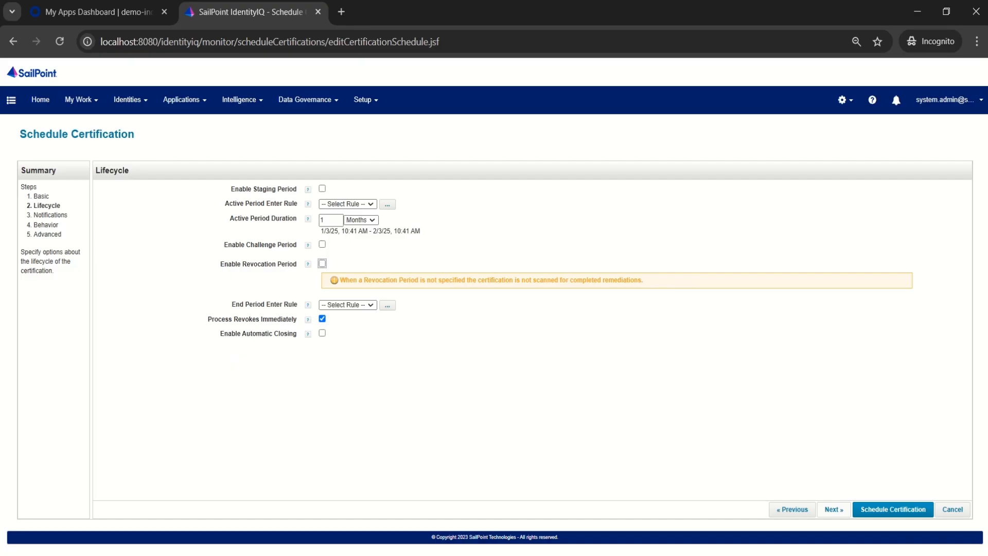
Step: Keep the default notification, behavior and advanced settings and schedule the certification
left_click(834, 510)
left_click(833, 510)
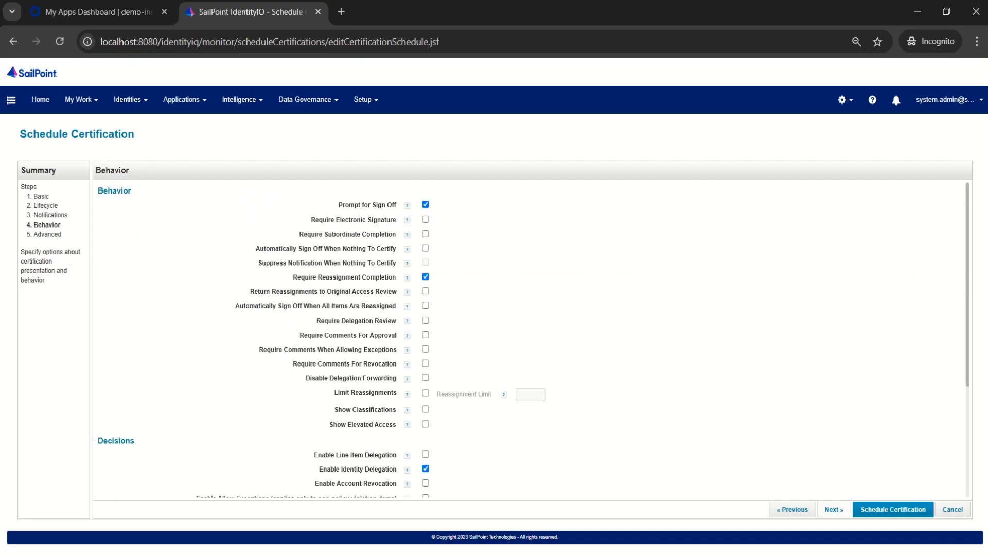
left_click(834, 510)
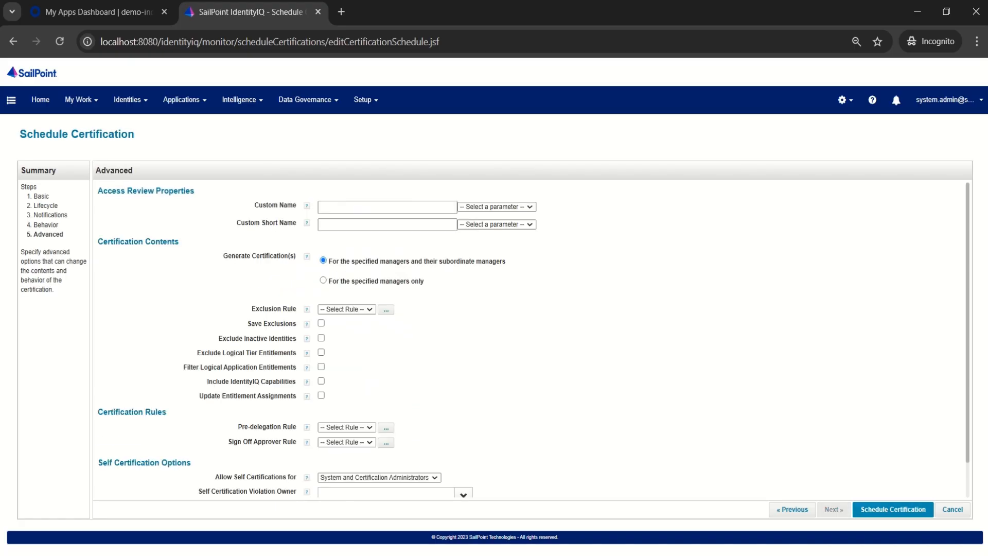
left_click(893, 510)
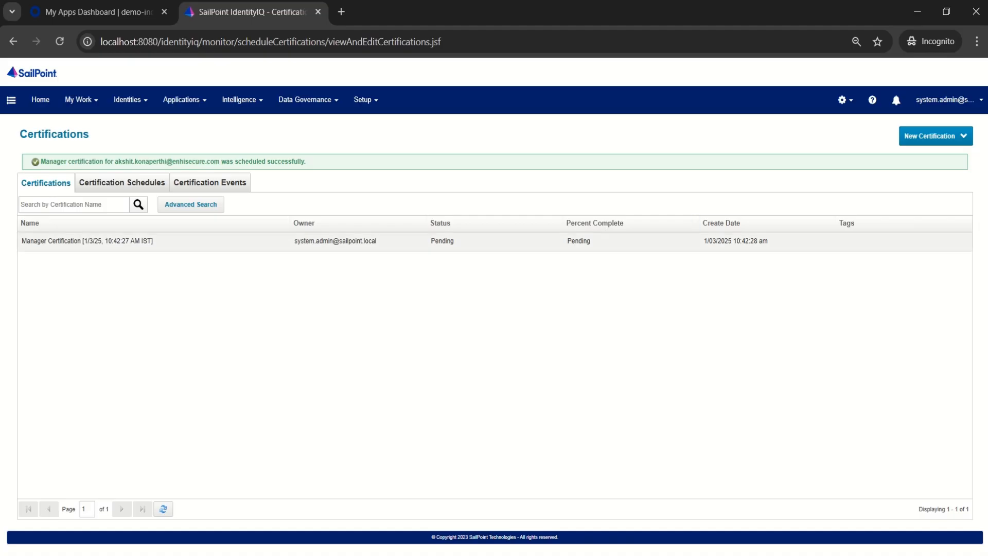
Step: Log the system admin out of IdentityIQ through SAML-Logout and reload the remaining Okta dashboard page
left_click(948, 100)
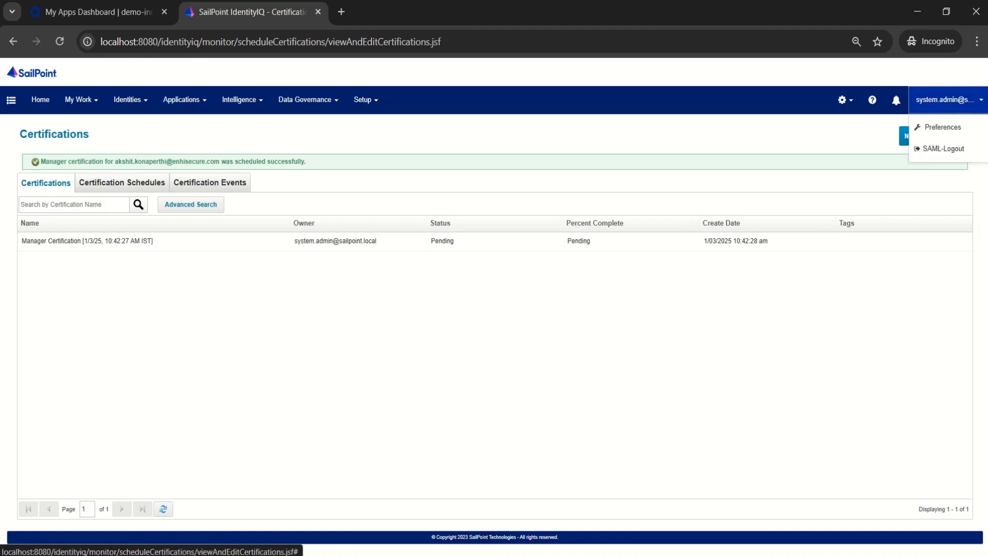
left_click(943, 149)
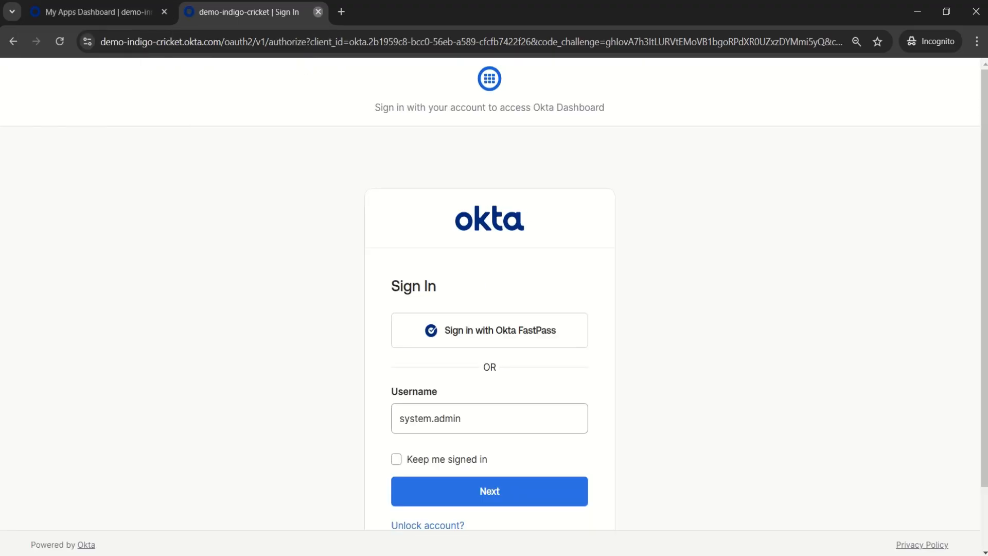
left_click(318, 12)
left_click(60, 41)
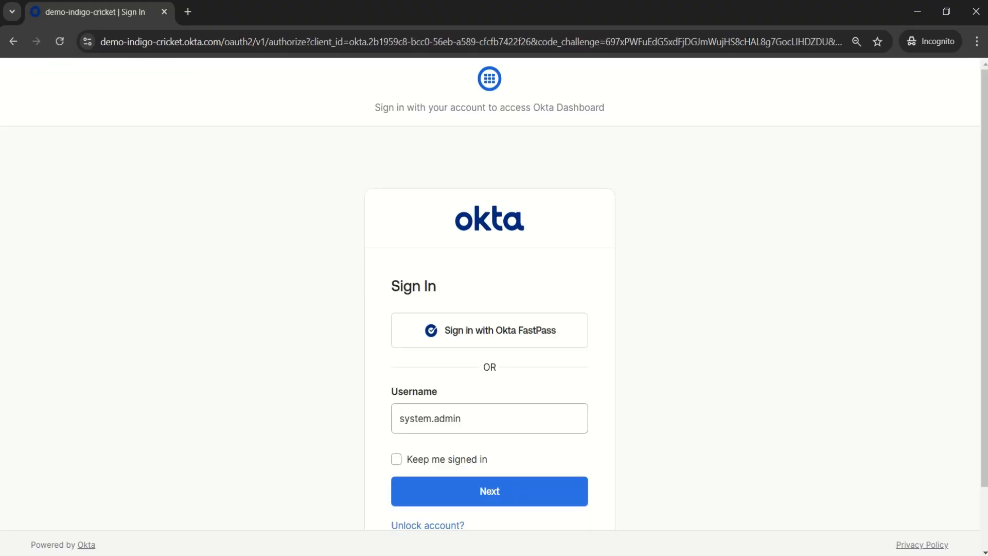
Step: Sign in to Okta with the certifying manager's username and account password
left_click(463, 419)
key("ctrl+a")
key("BackSpace")
type("a")
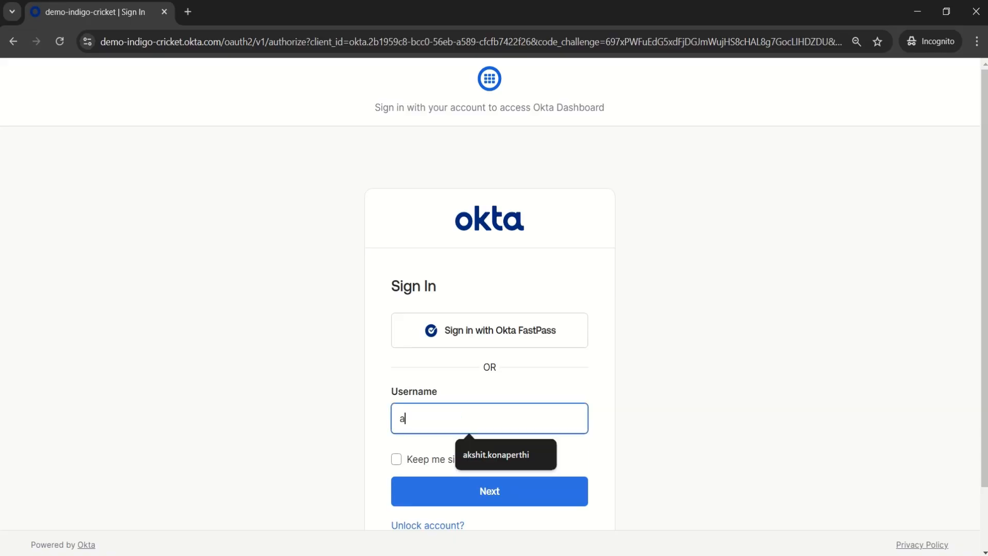
key("Down")
key("Return")
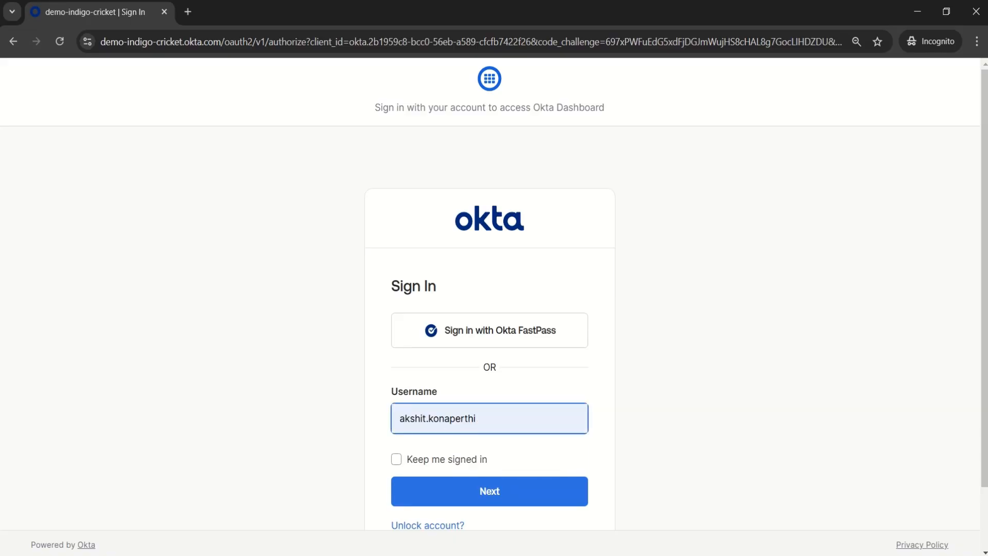
key("Return")
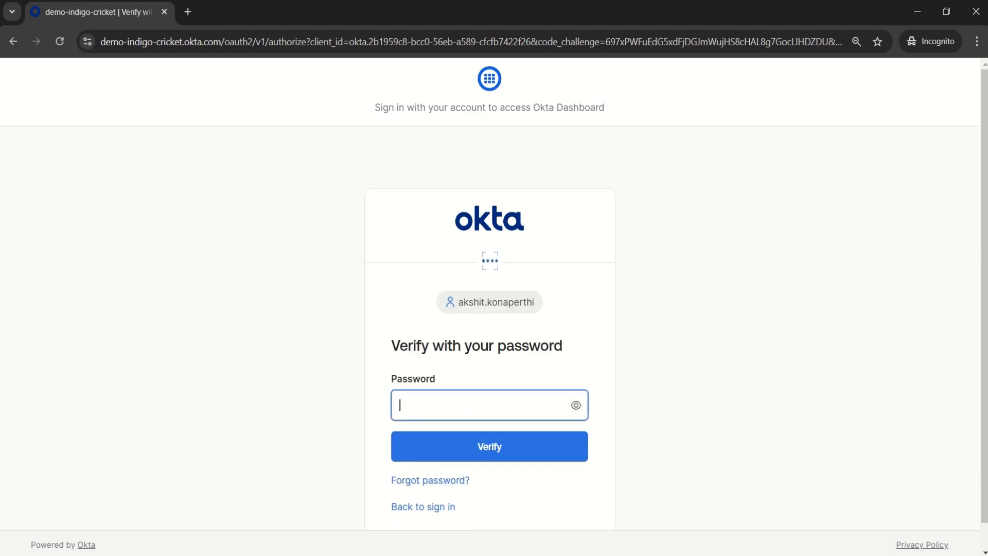
type("•••••••••")
key("Return")
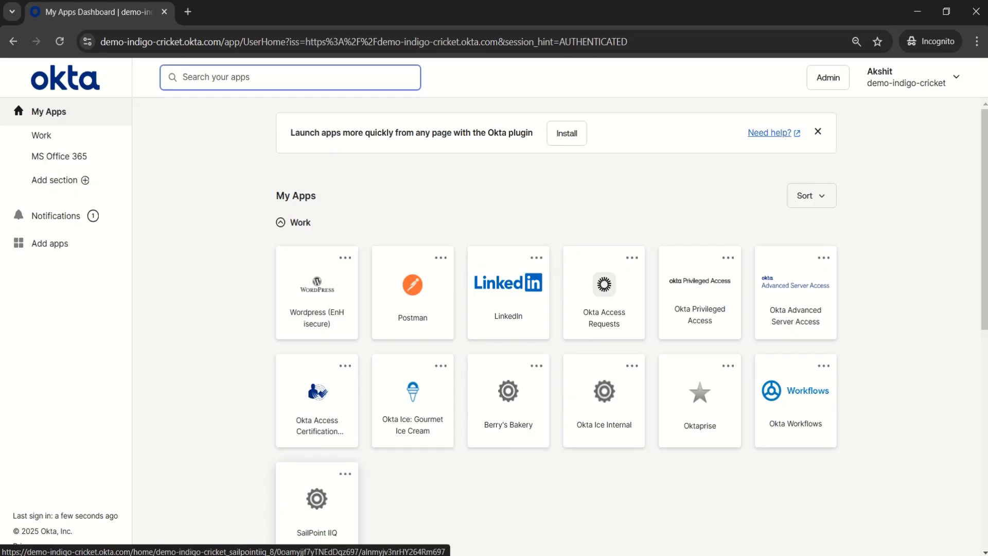
Step: Launch SailPoint IIQ from the Okta dashboard and start the manager's pending access review
scroll(556, 330, "down", 3)
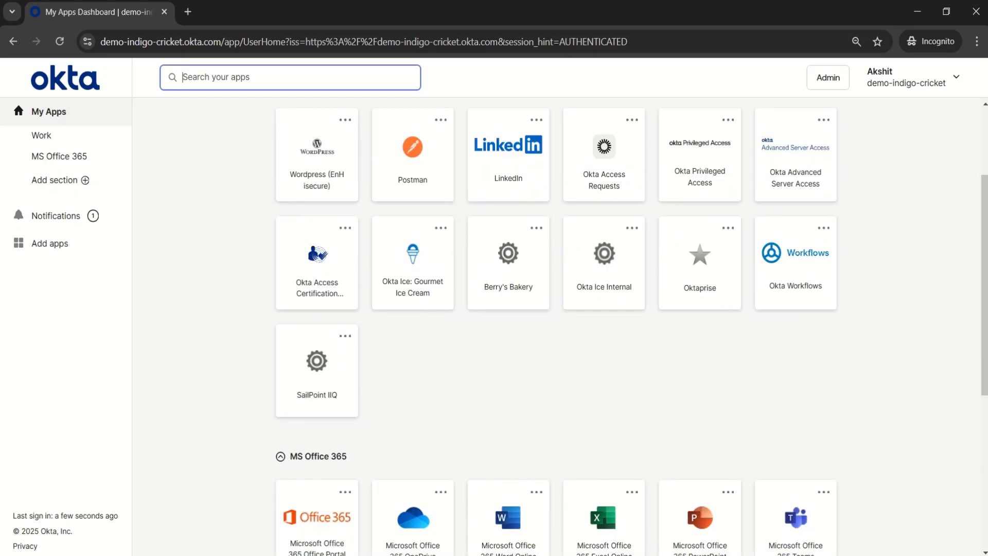
left_click(317, 368)
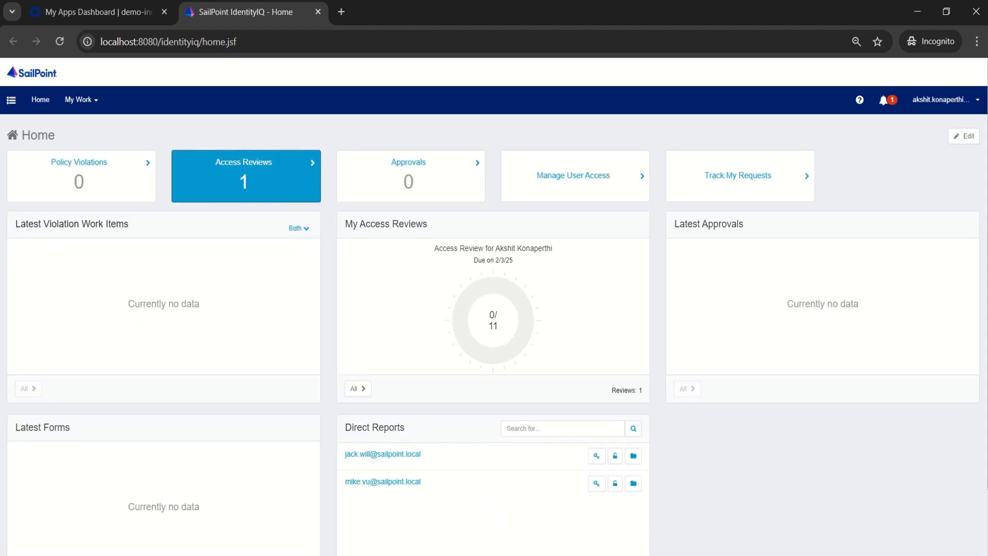
left_click(246, 176)
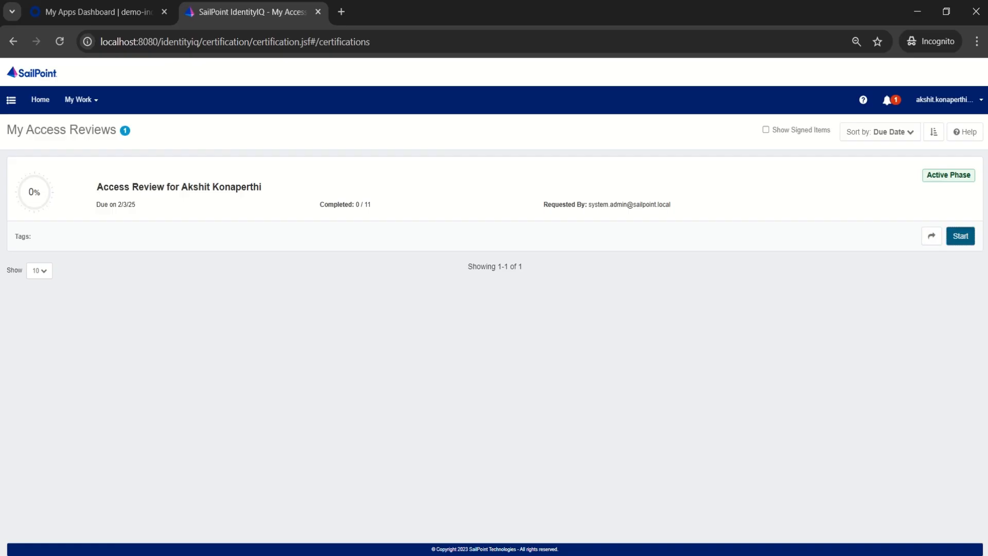
left_click(961, 236)
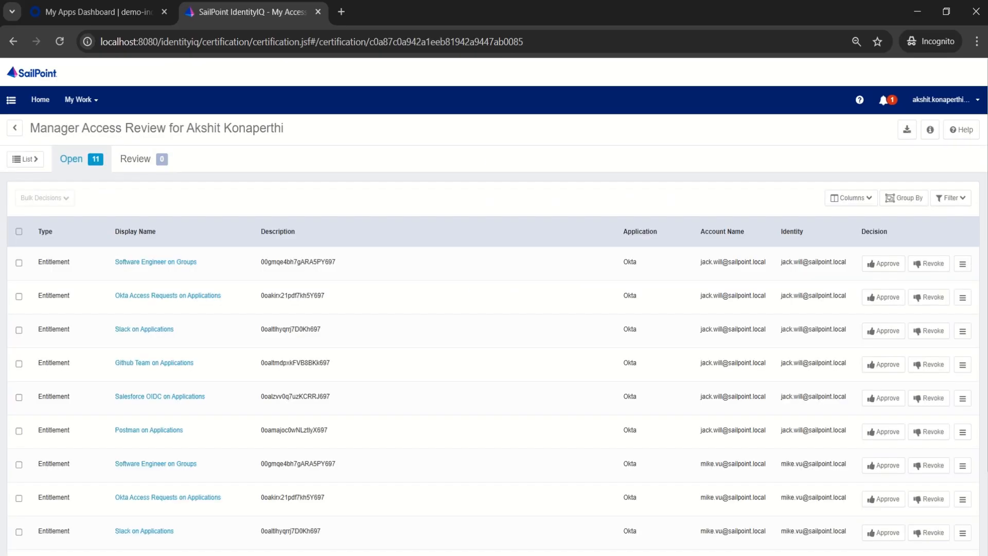
Step: Select every open item in the access review and approve them all with a bulk decision
scroll(494, 308, "down", 2)
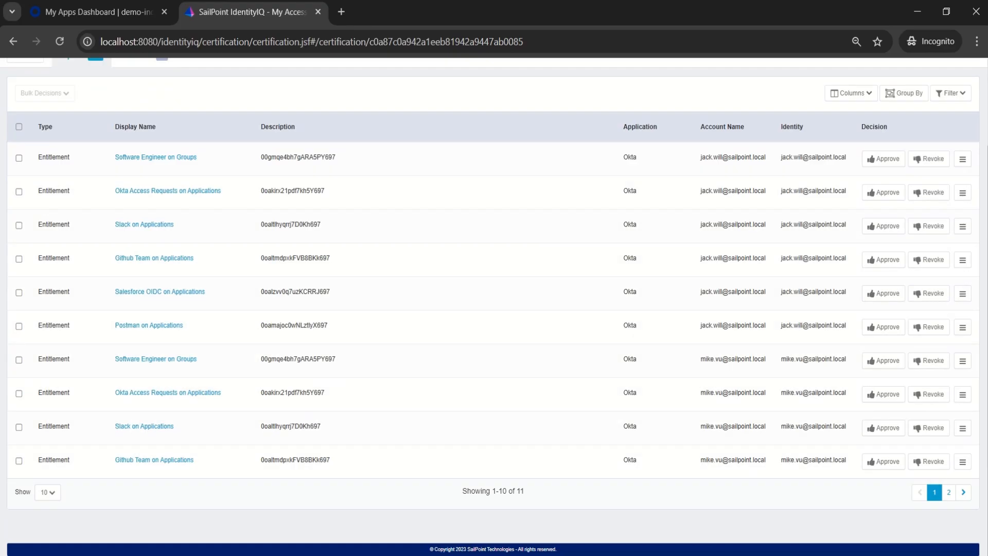
scroll(494, 309, "up", 2)
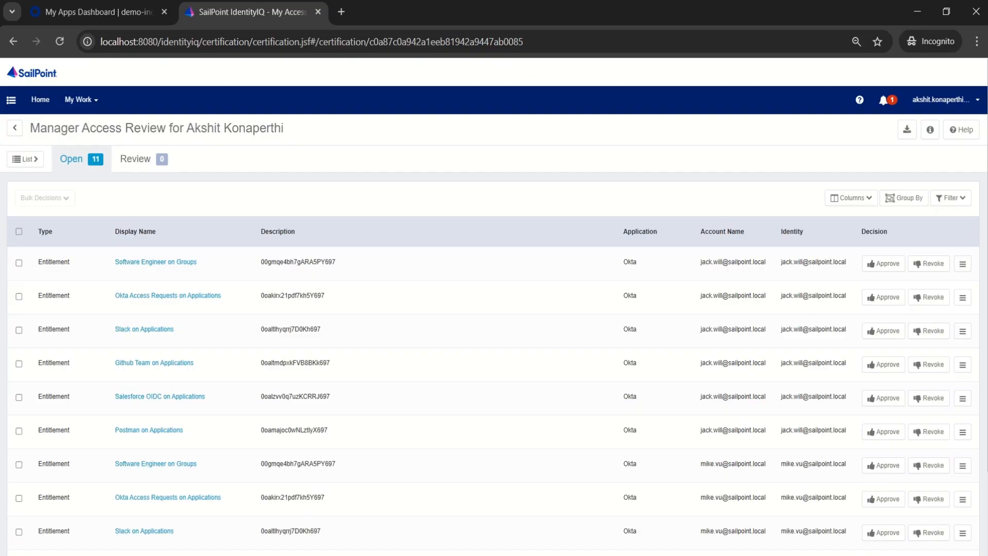
left_click(19, 231)
left_click(45, 269)
left_click(42, 198)
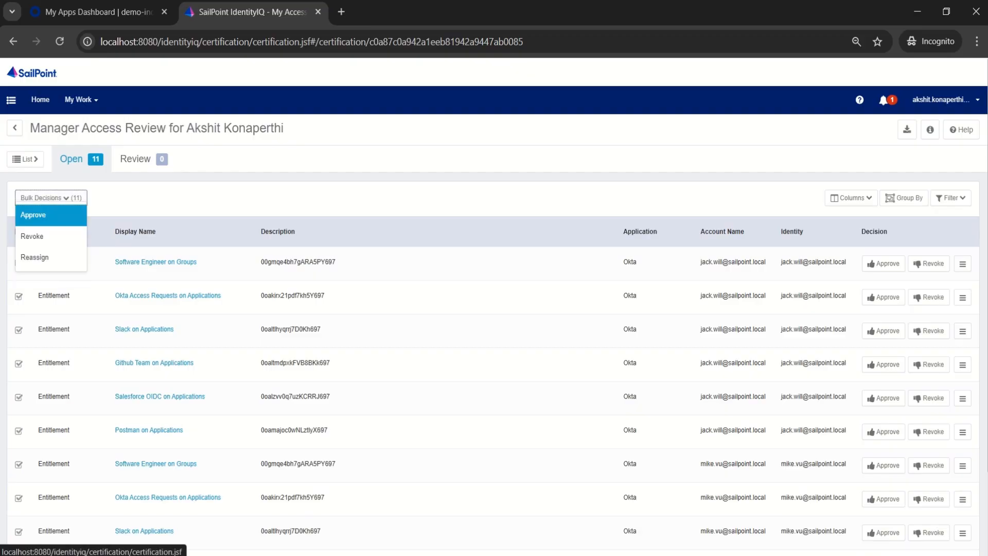
left_click(33, 214)
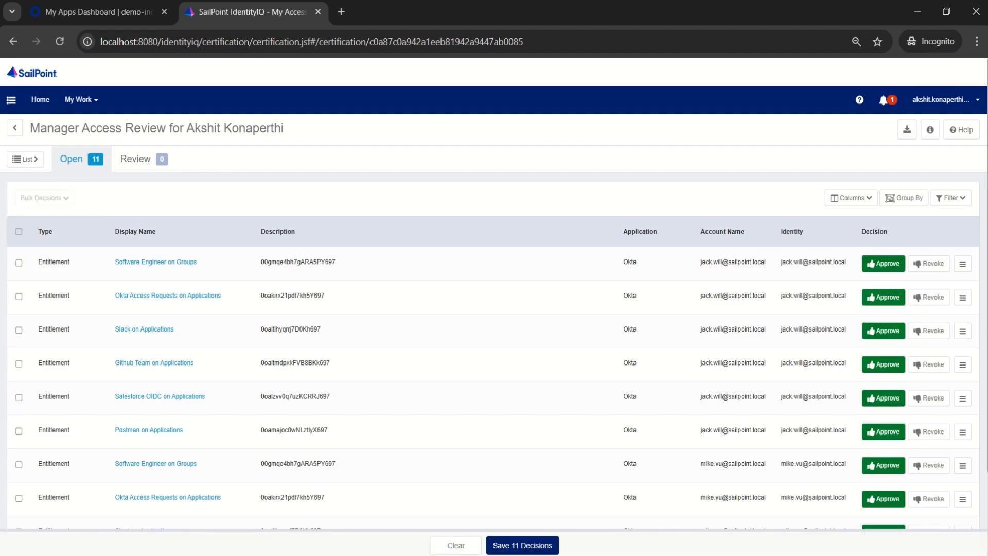
Step: Change the decision for the Salesforce OIDC on Applications entitlement to Revoke
scroll(494, 309, "down", 1)
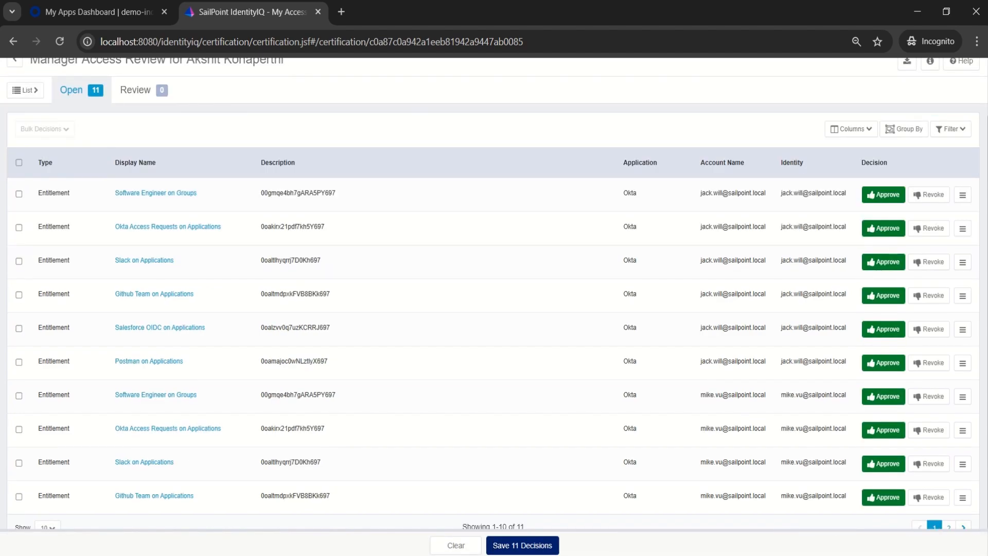
left_click_drag(332, 327, 115, 328)
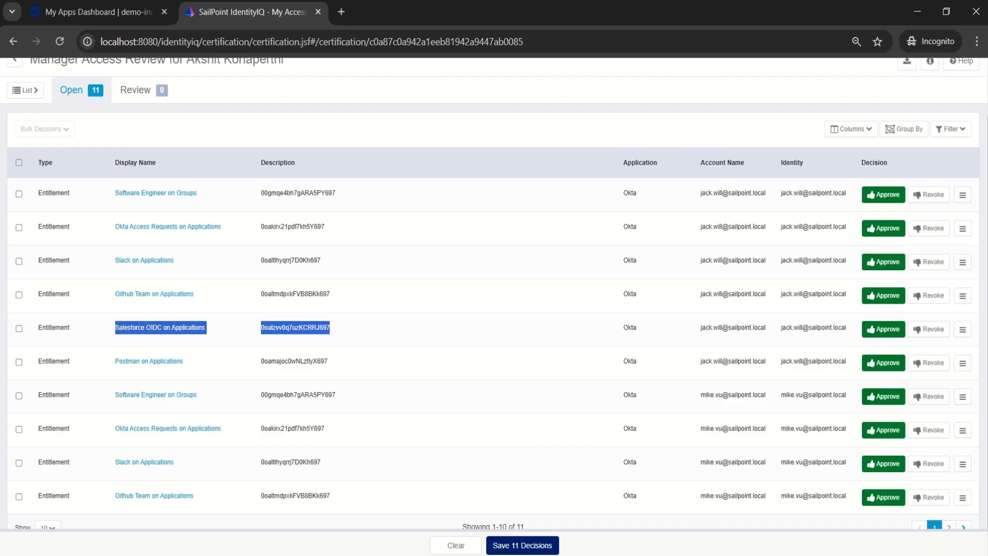
left_click(928, 330)
left_click(535, 330)
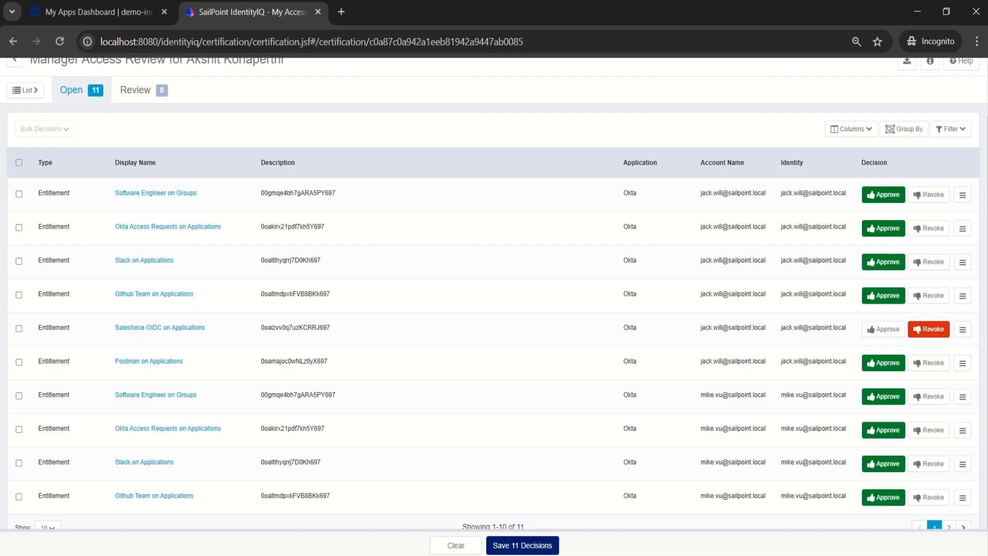
Step: Save and sign off the access review decisions, and log the manager out of IdentityIQ through SAML-Logout
scroll(535, 330, "down", 2)
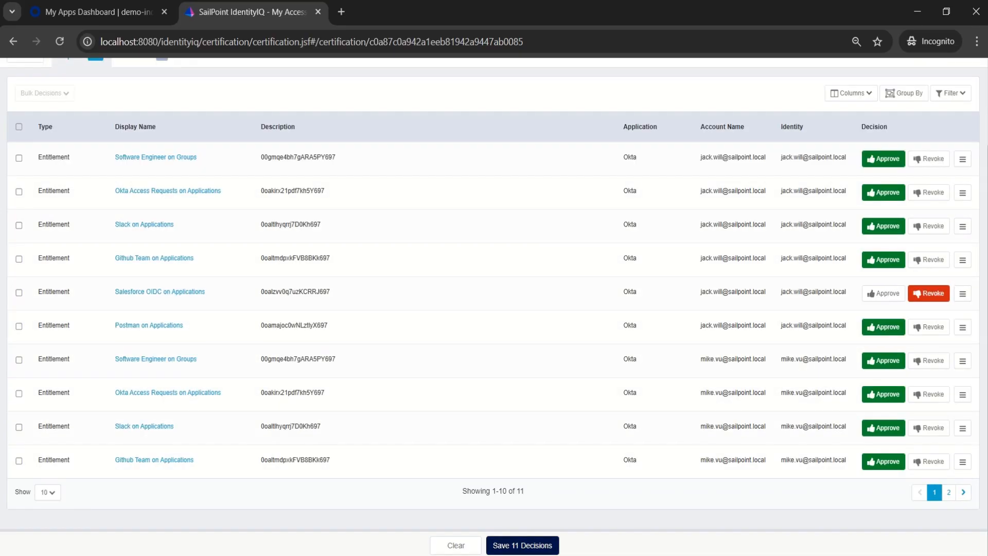
left_click(522, 545)
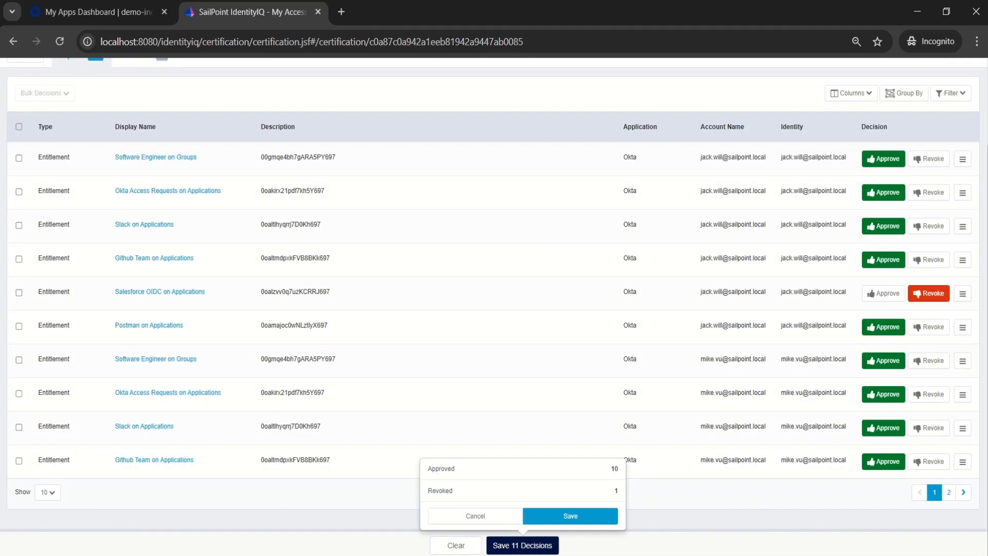
left_click(570, 516)
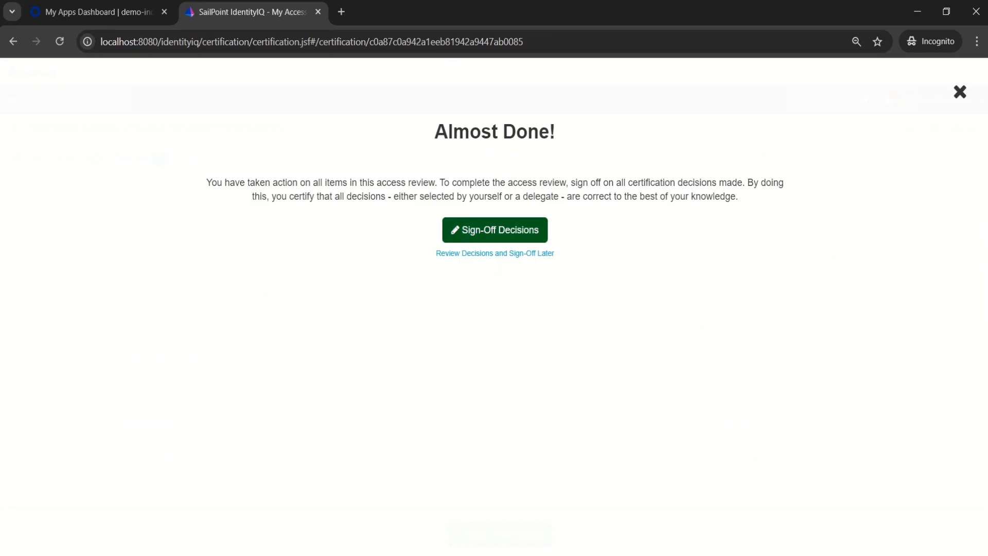
left_click(495, 230)
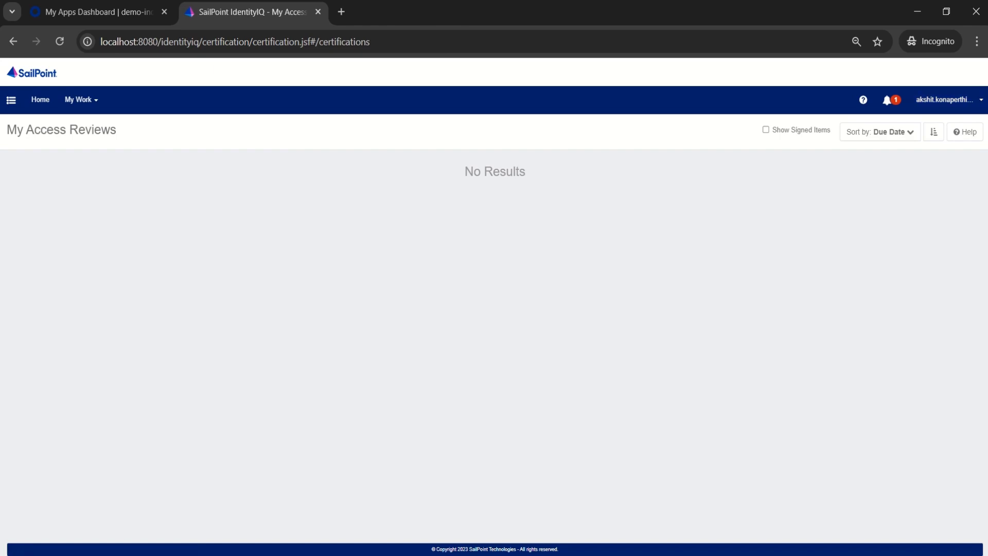
left_click(944, 100)
left_click(944, 148)
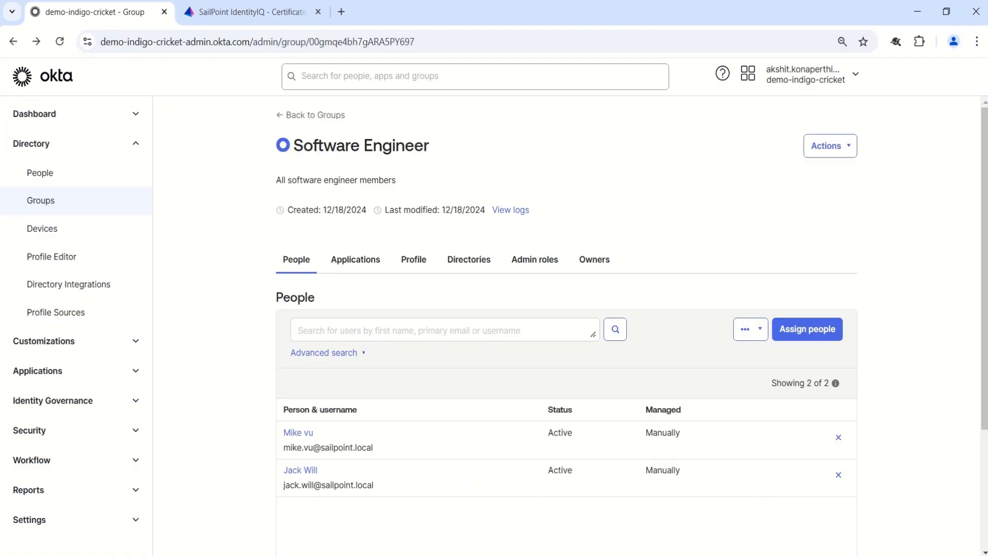
Step: Switch to the Okta admin console and examine the assigned applications of the Software Engineer member whose Salesforce access was revoked
left_click(300, 470)
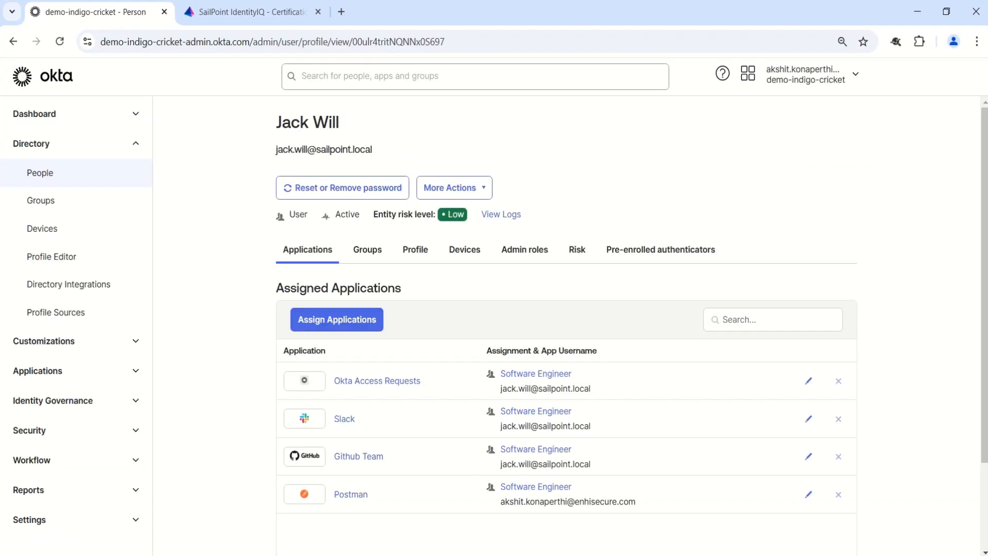
scroll(566, 330, "down", 1)
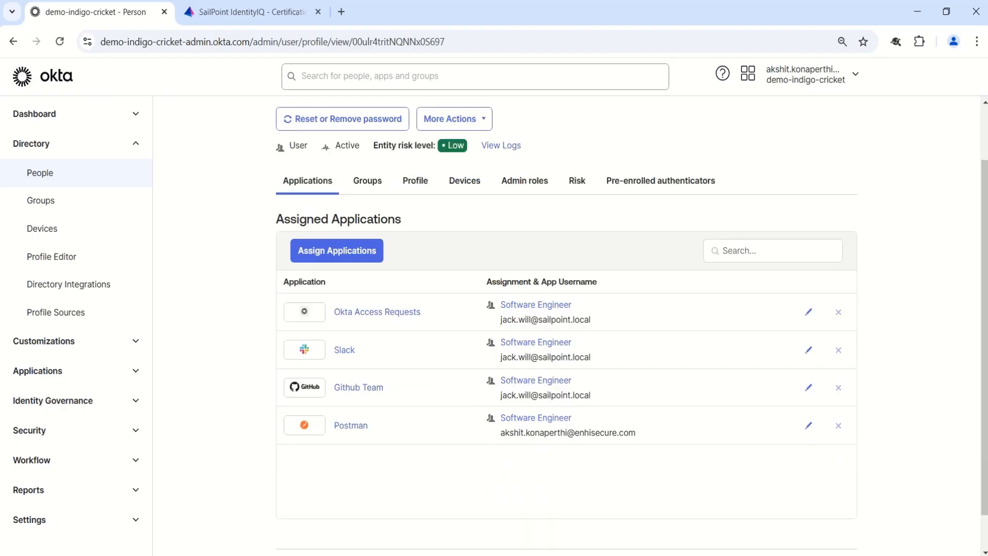